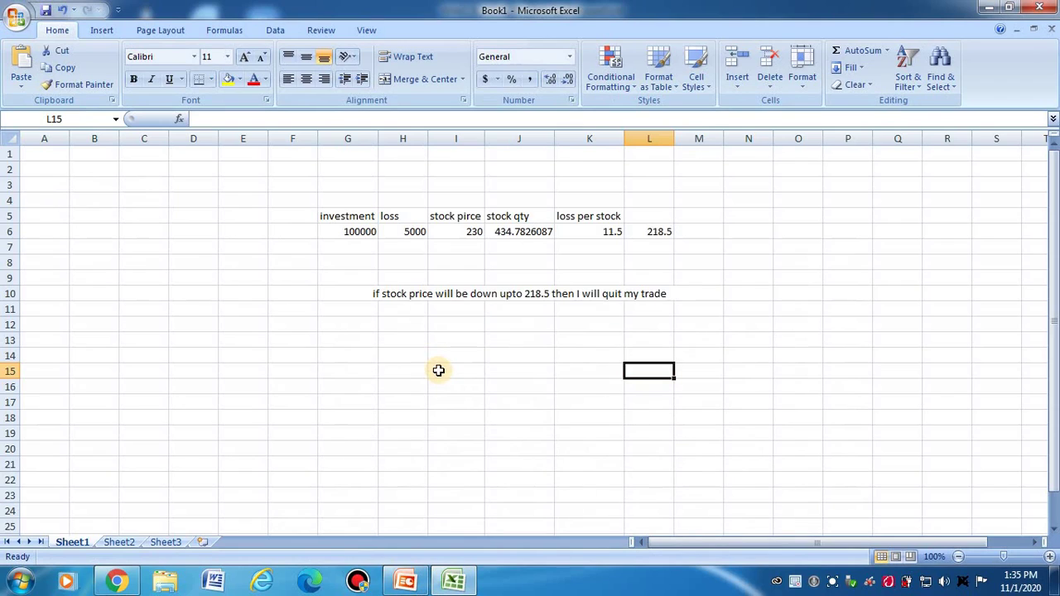
Set the worksheet zoom magnification to 200%.
left_click(365, 31)
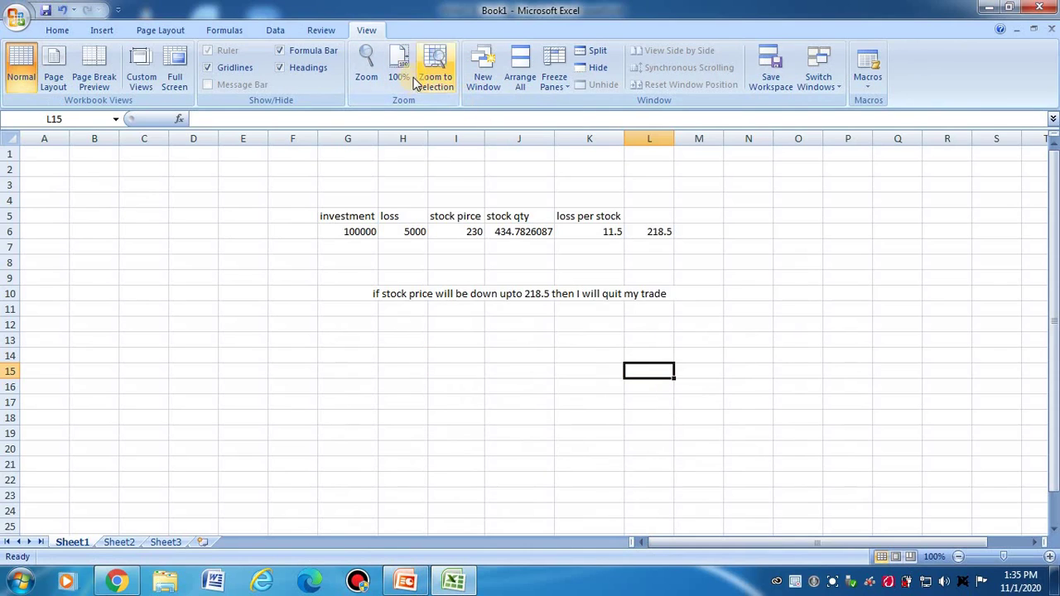
left_click(367, 66)
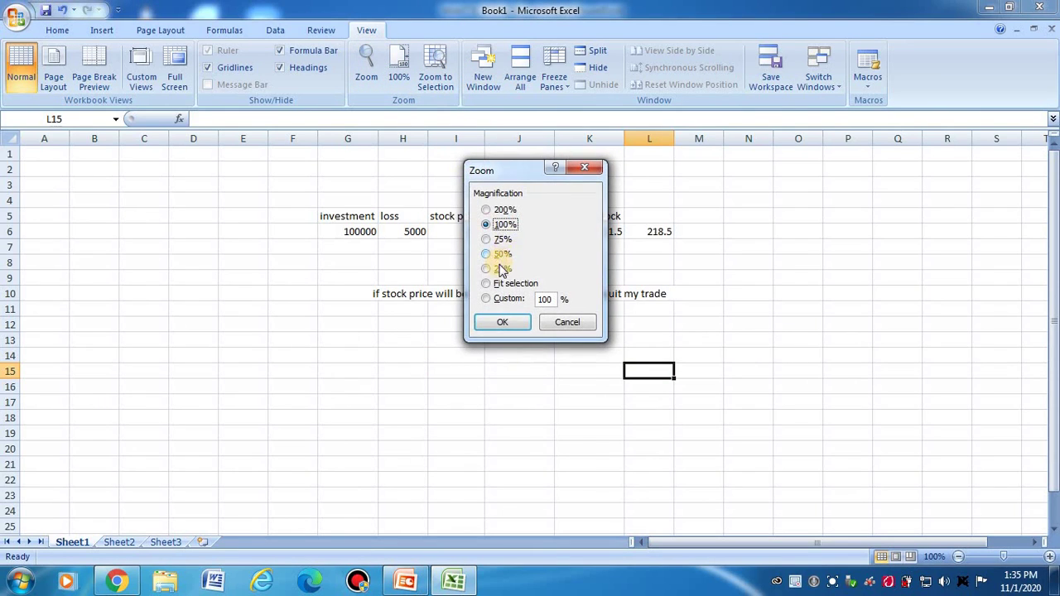
left_click(503, 211)
left_click(502, 322)
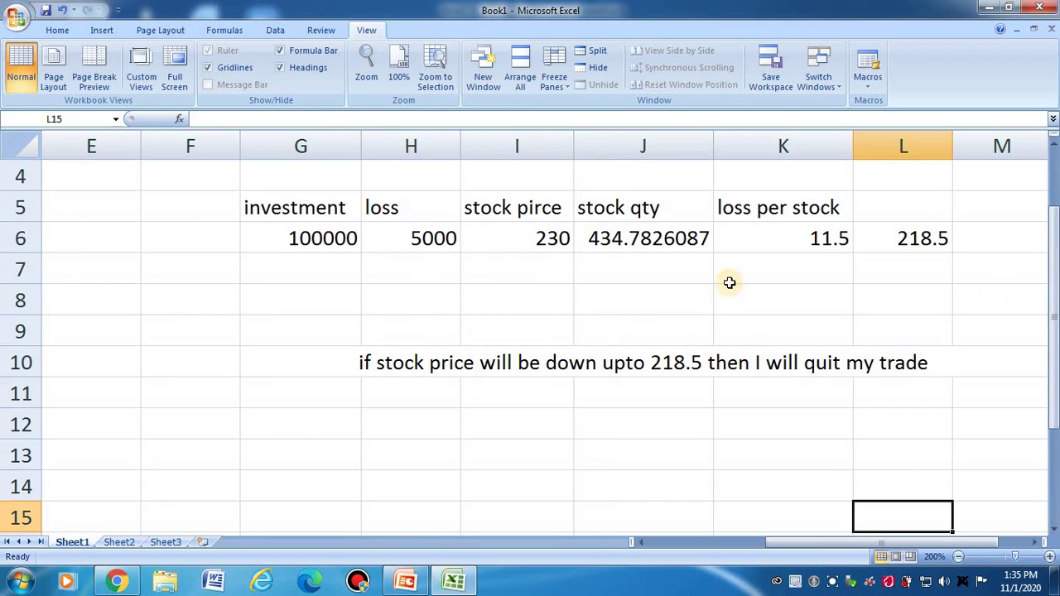
Fill the header cells G5:K5 with standard yellow and apply all borders to them.
left_click(308, 209)
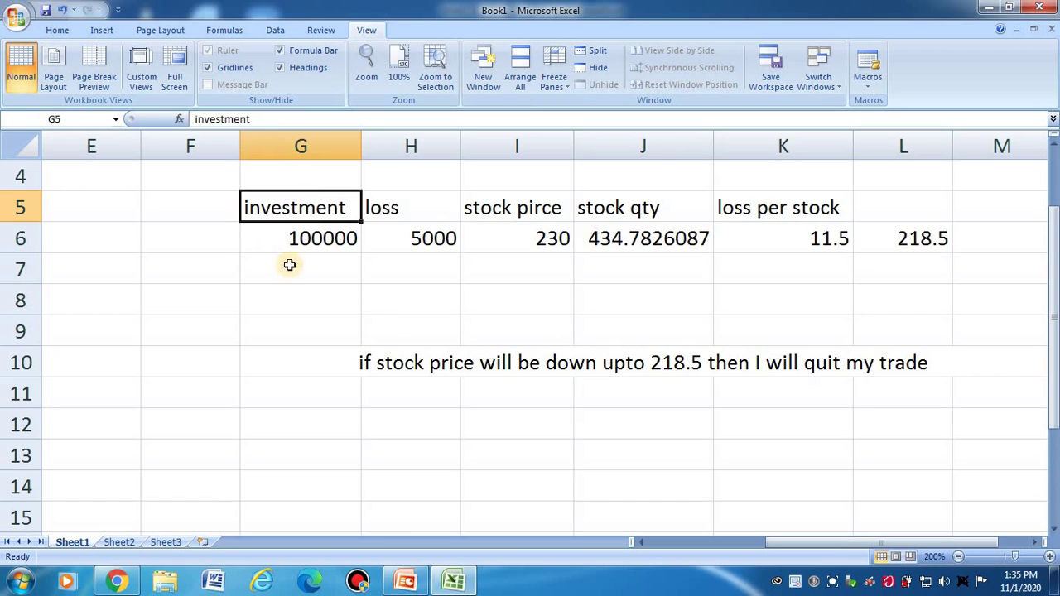
left_click(351, 299)
left_click_drag(305, 208, 776, 208)
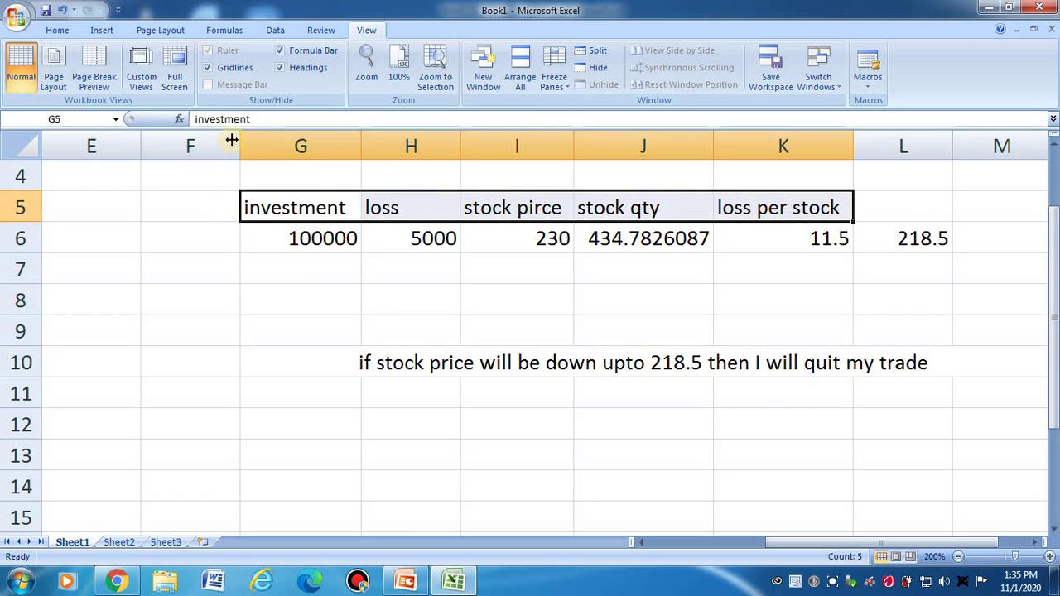
left_click(57, 30)
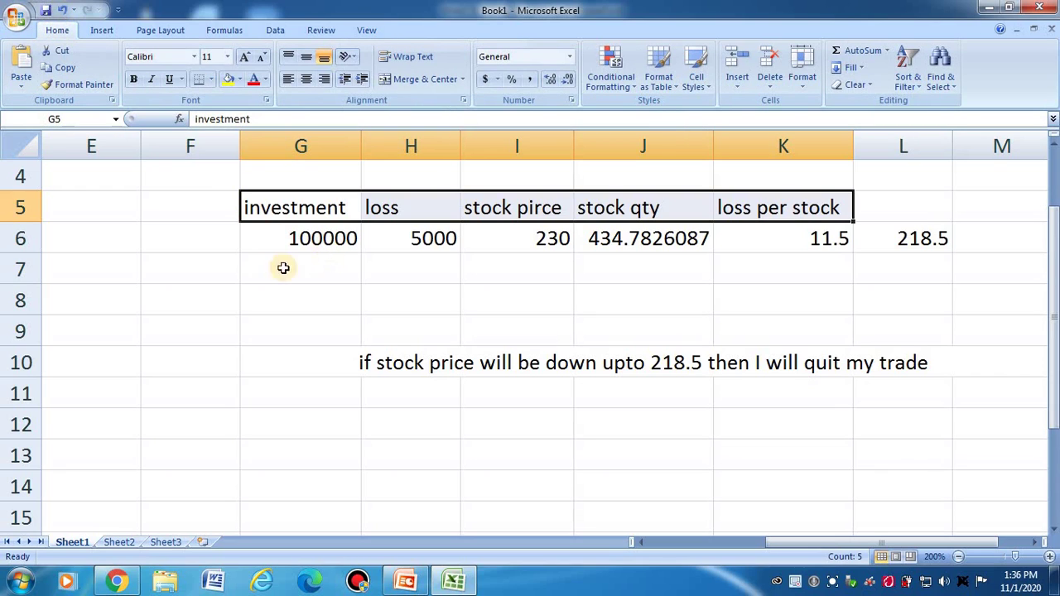
left_click(238, 80)
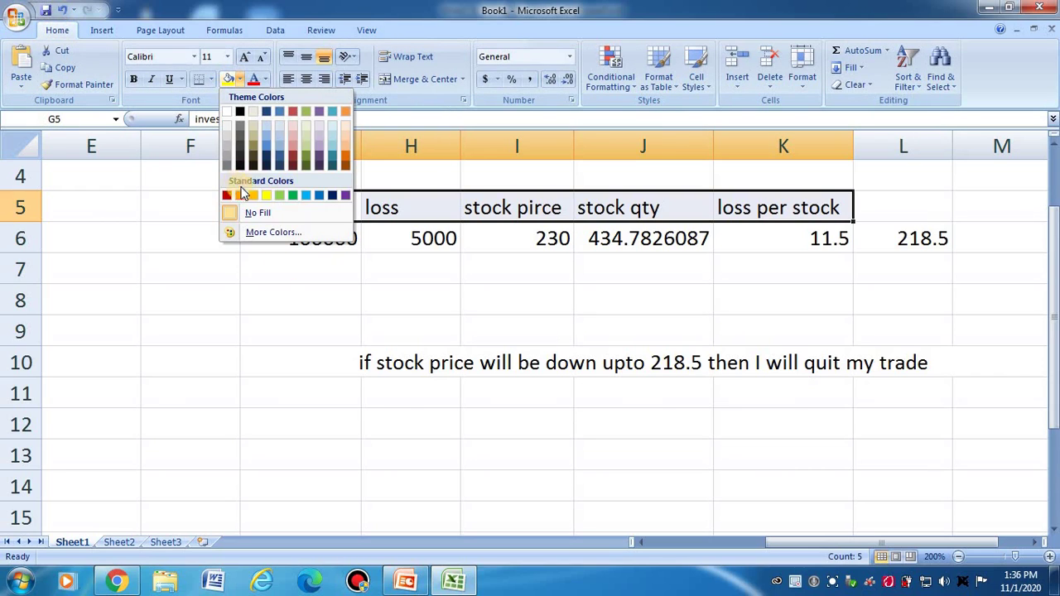
left_click(266, 194)
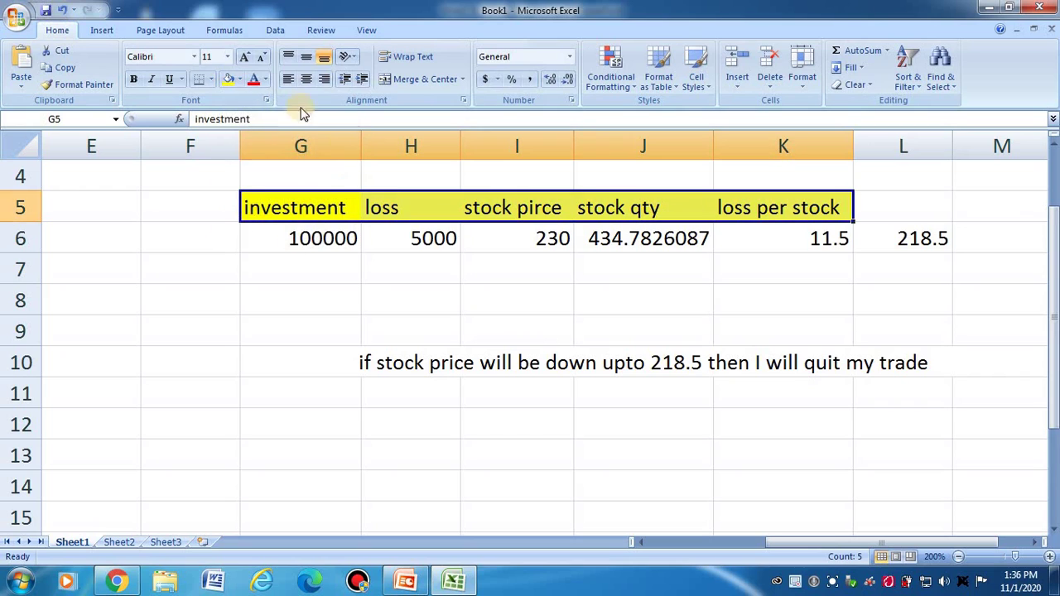
left_click(211, 79)
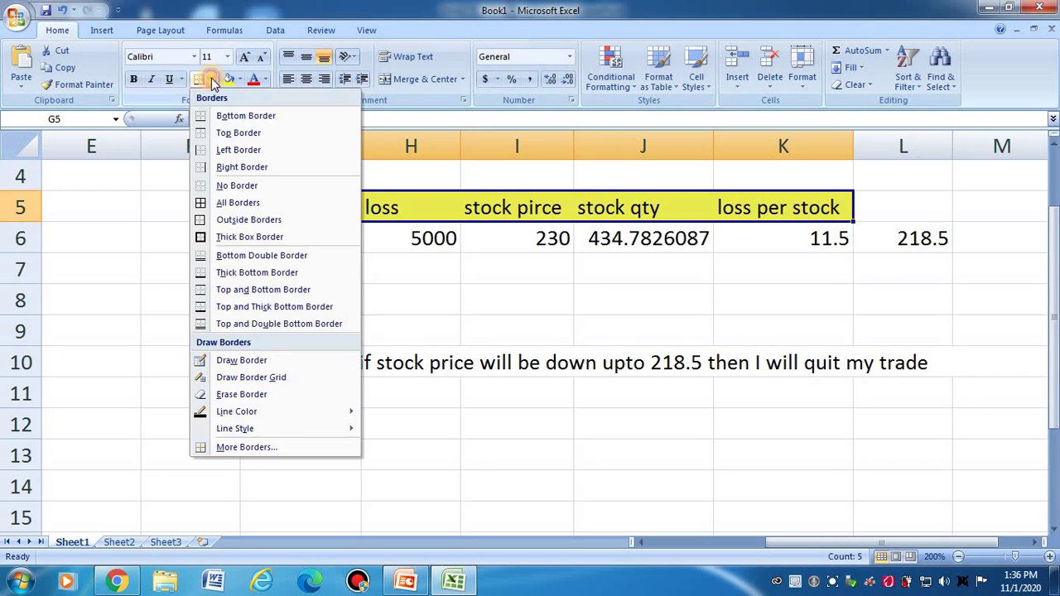
left_click(238, 203)
left_click(386, 289)
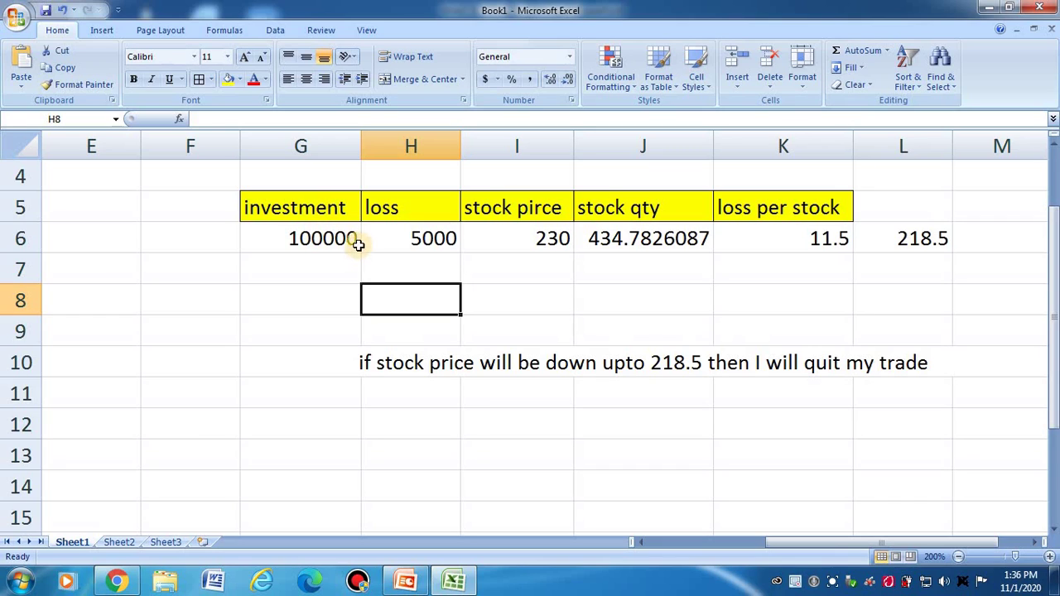
Make the investment header in G5 red and bold.
left_click(303, 209)
left_click(254, 81)
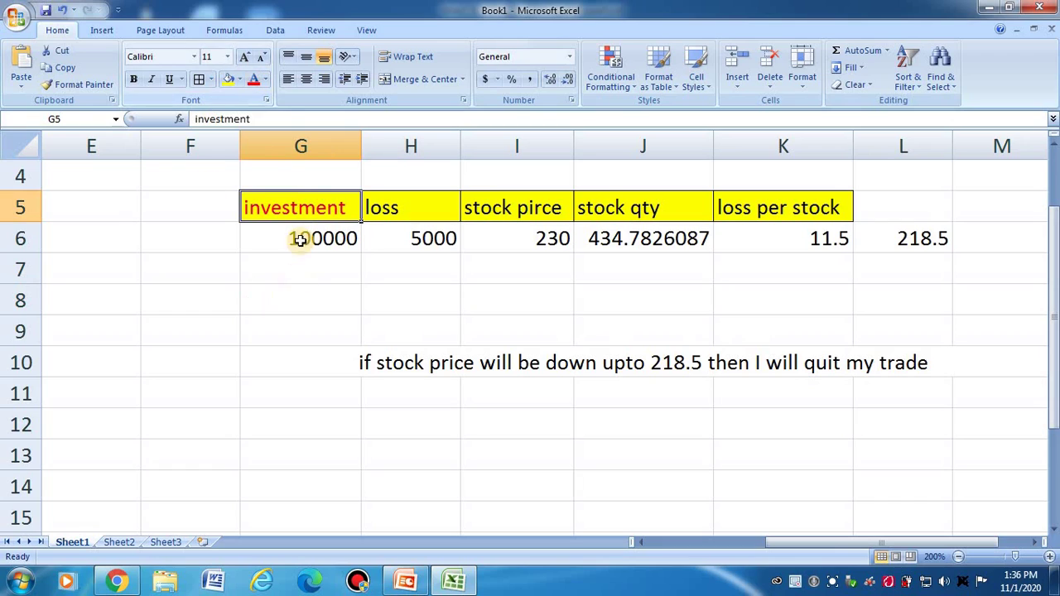
left_click(134, 79)
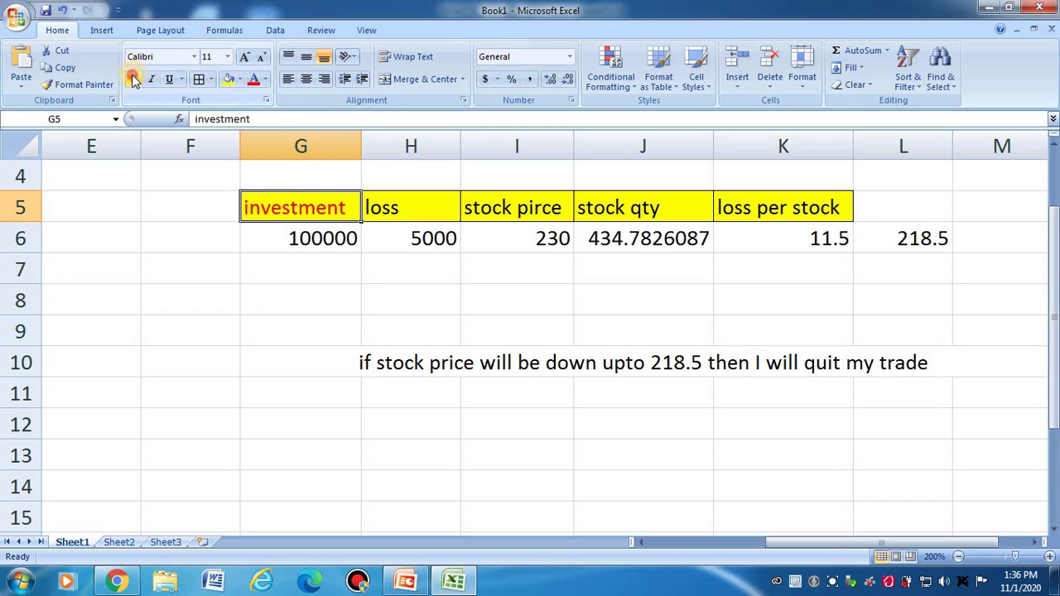
left_click(287, 303)
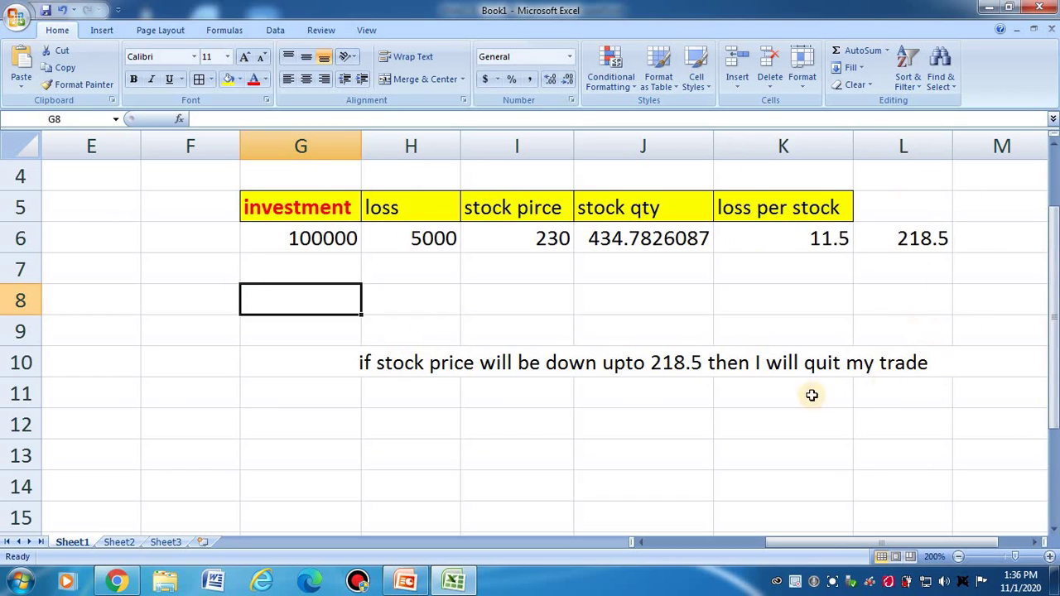
left_click(309, 237)
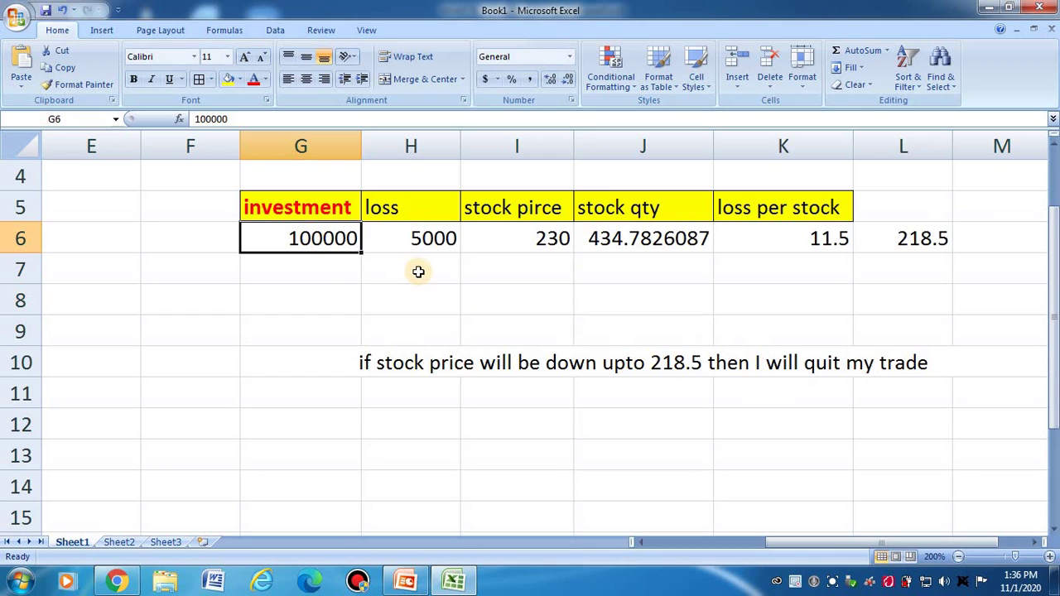
Colour the loss header in H5 red and fill cells I5:I8 with yellow.
left_click(393, 210)
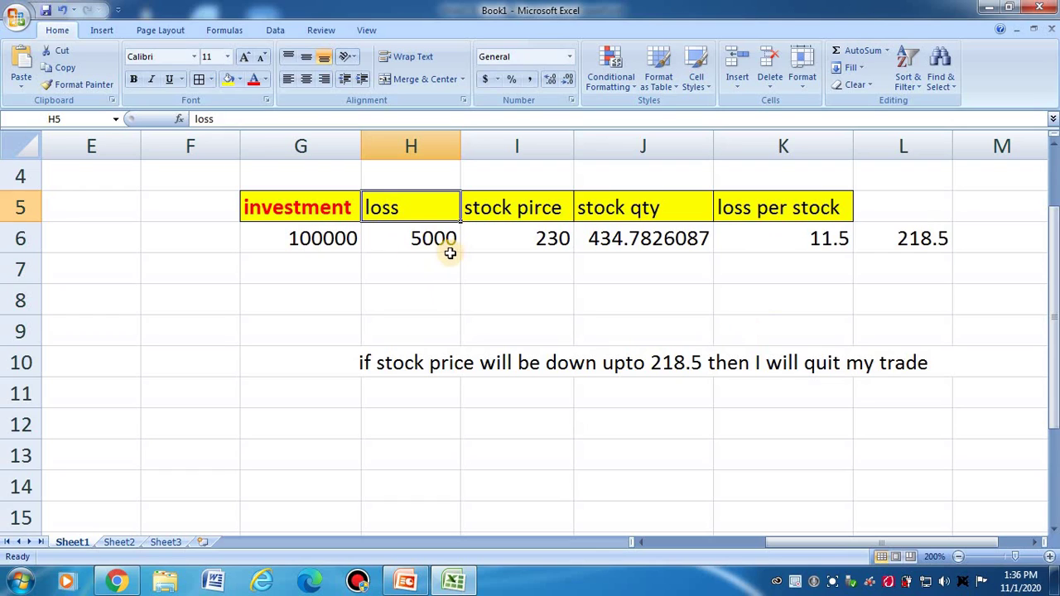
left_click(255, 82)
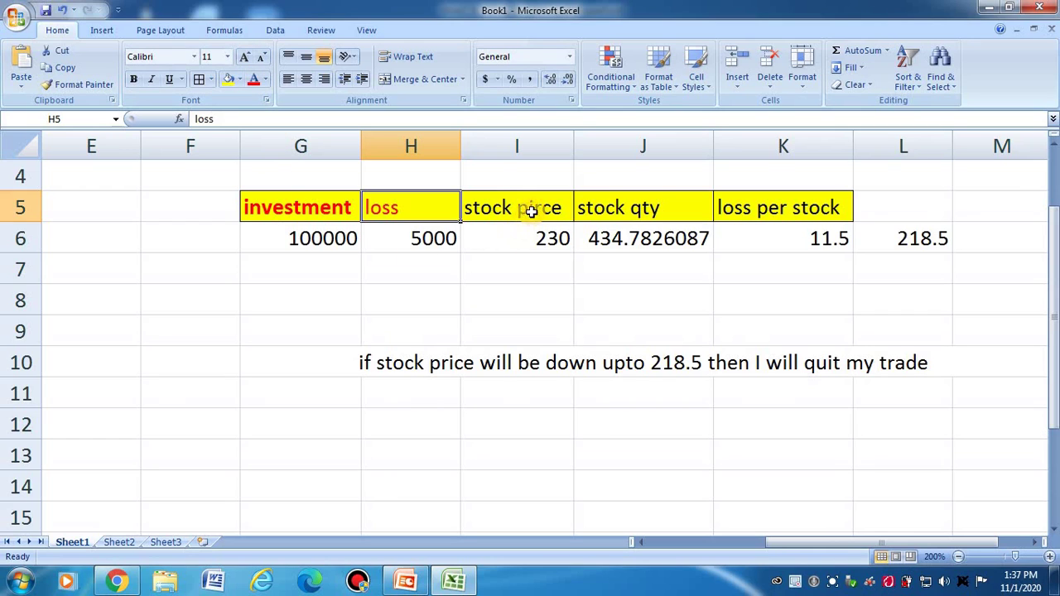
left_click_drag(532, 209, 539, 295)
left_click(227, 79)
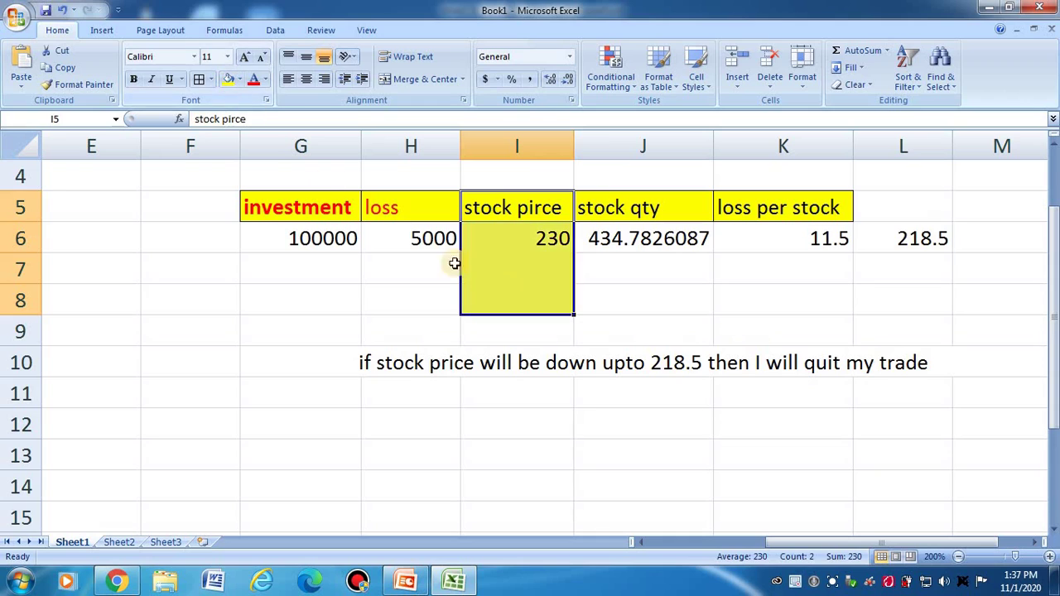
left_click(534, 267)
Make the stock price header in I5 red and bold.
left_click(536, 208)
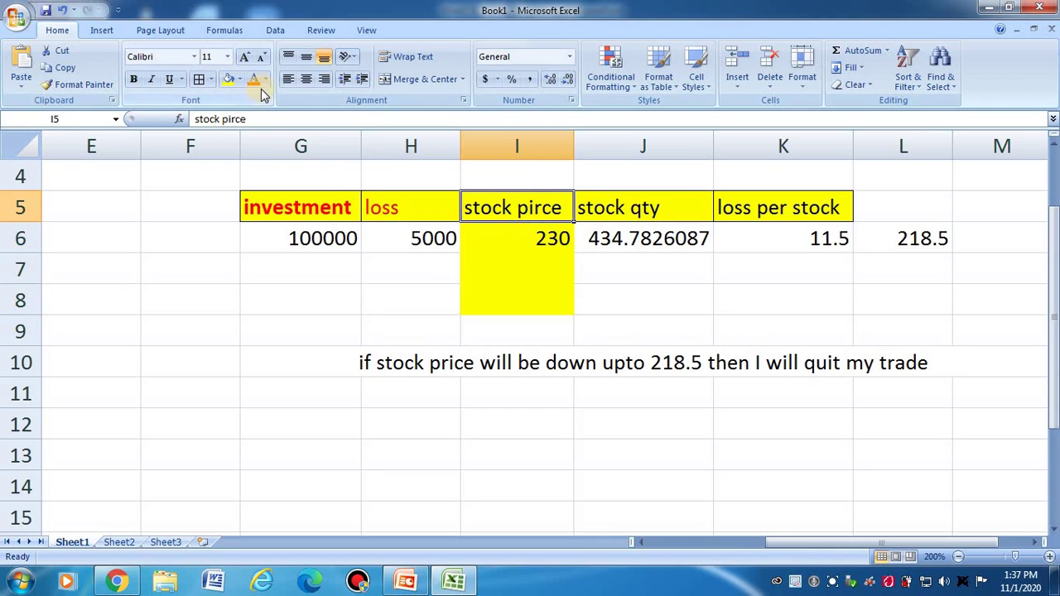
left_click(257, 82)
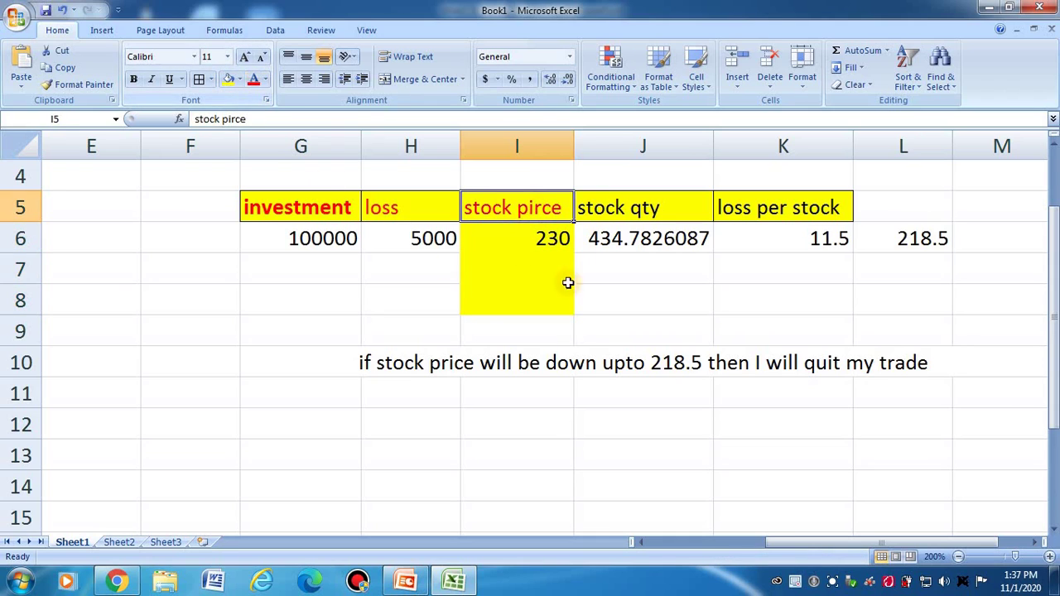
left_click(139, 83)
left_click(602, 280)
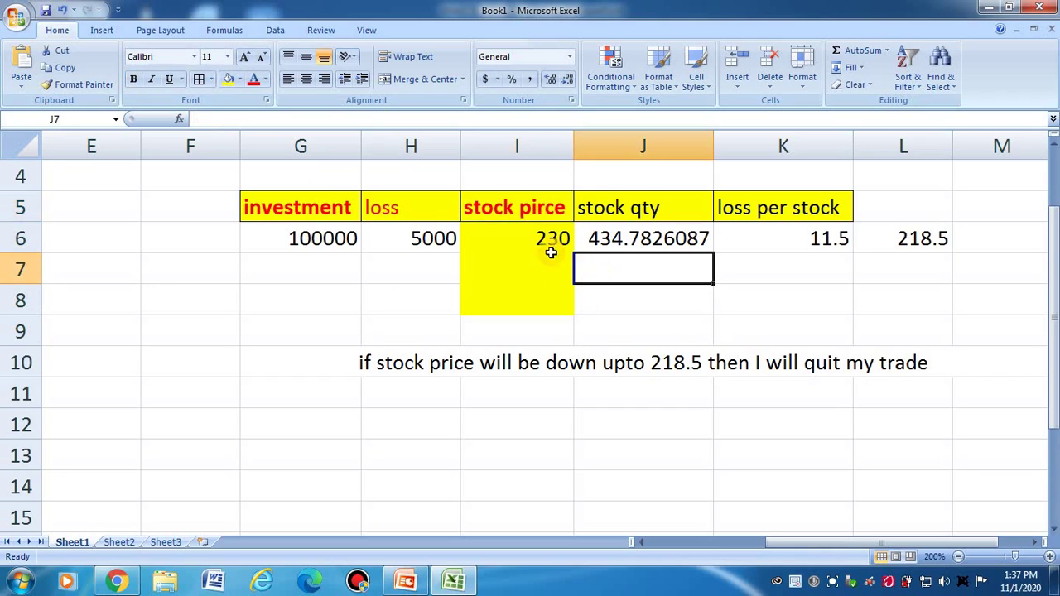
left_click(550, 249)
Apply all borders to the block from G5 down through the merged note in row 10, and bold the stock price in I6.
left_click_drag(245, 199, 831, 362)
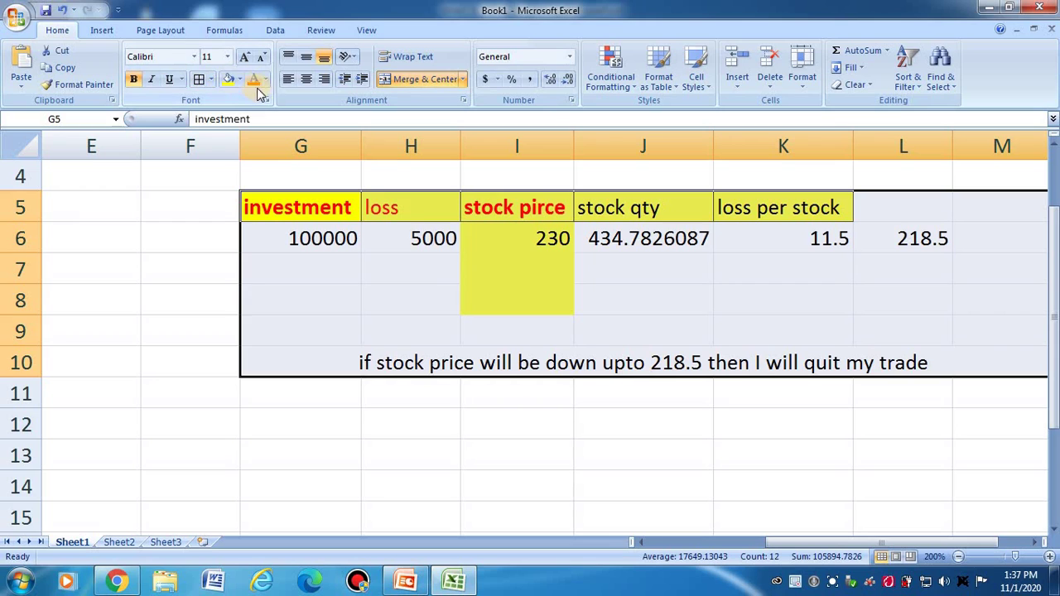
left_click(212, 80)
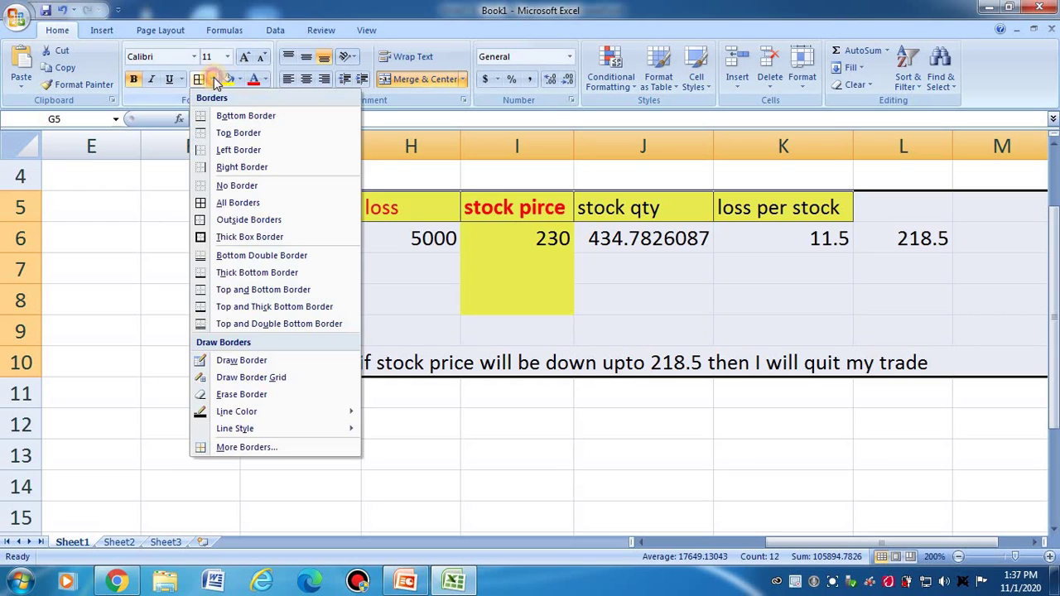
left_click(236, 203)
left_click(540, 432)
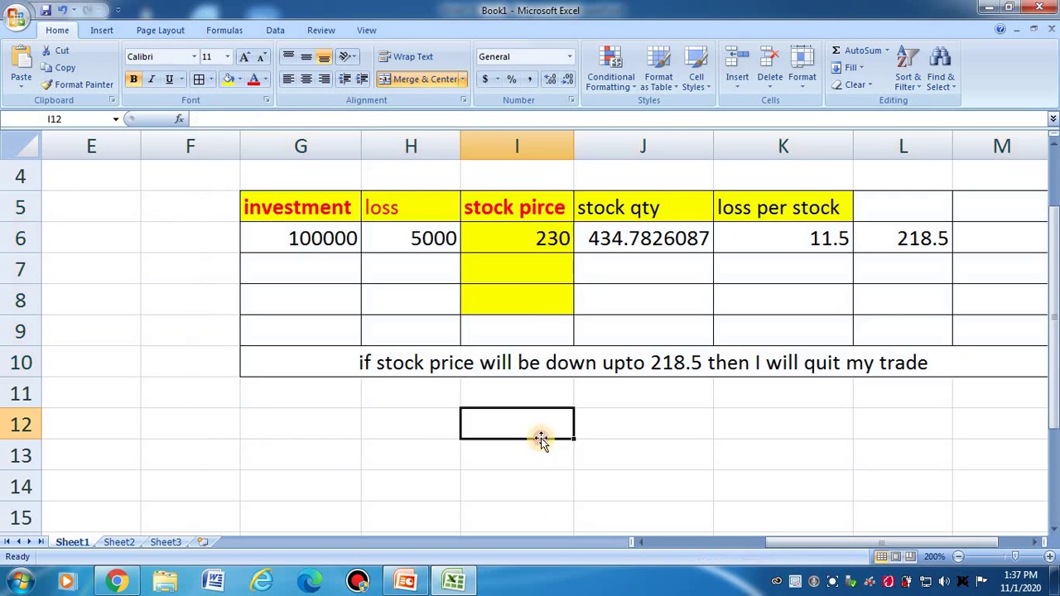
left_click(547, 244)
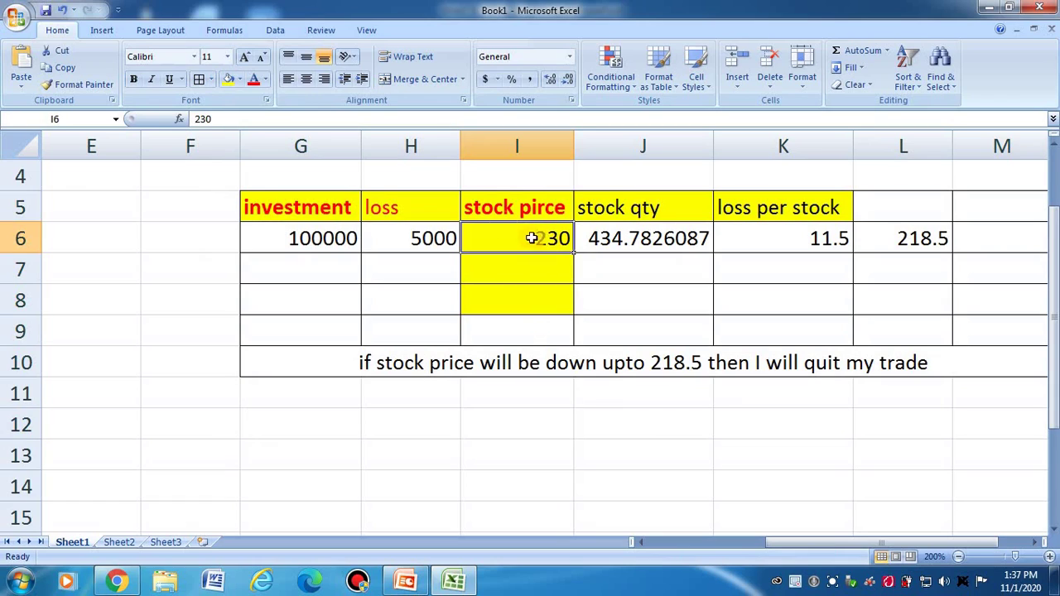
left_click(134, 79)
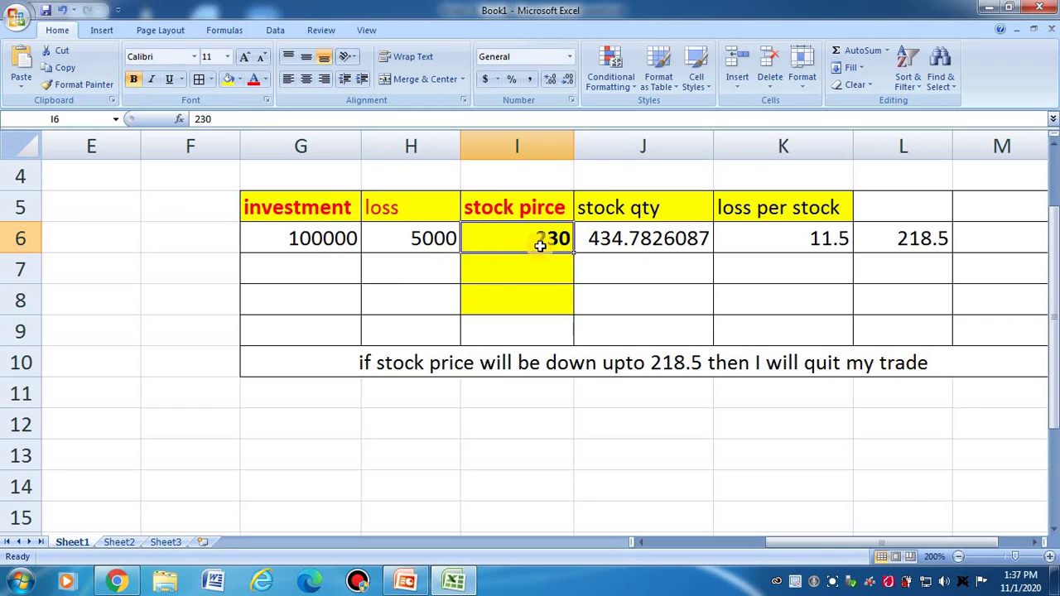
Clear the stock quantity in J6 and re-enter it as investment divided by stock price, =G6/I6.
left_click(631, 242)
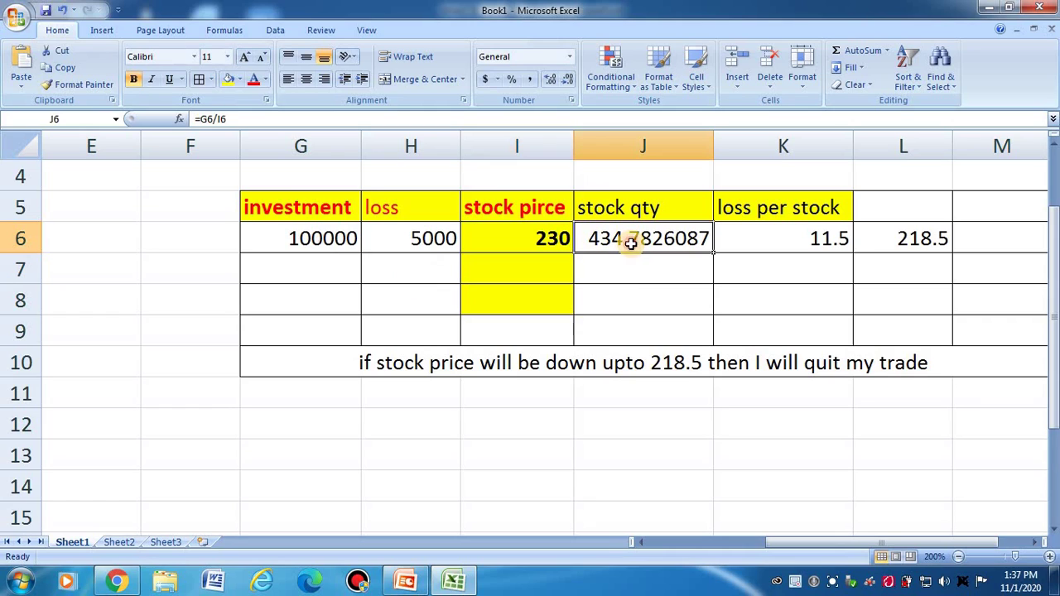
key("Delete")
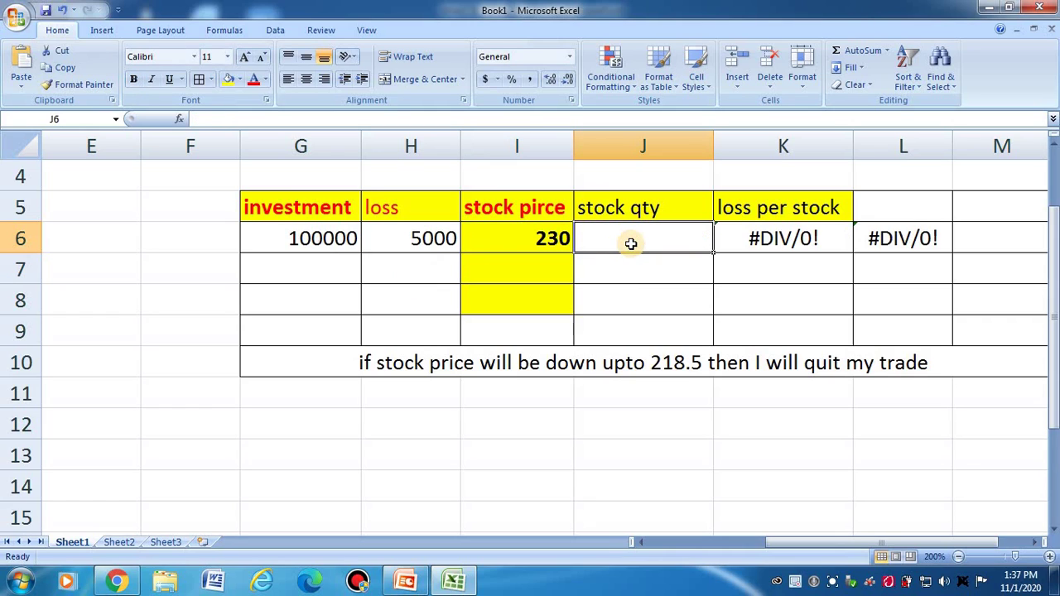
left_click(753, 411)
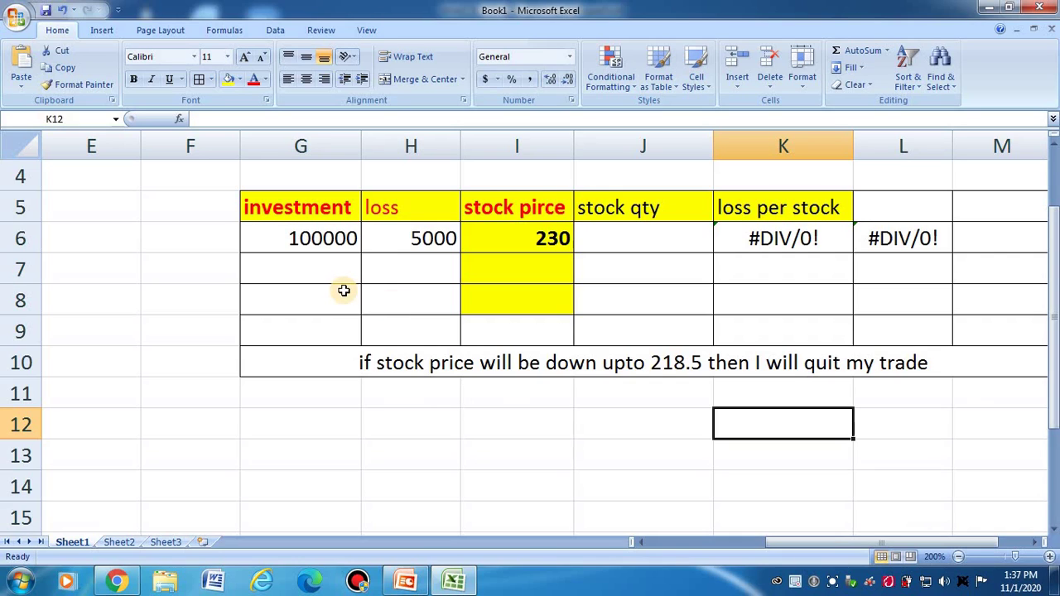
left_click(619, 240)
type("=")
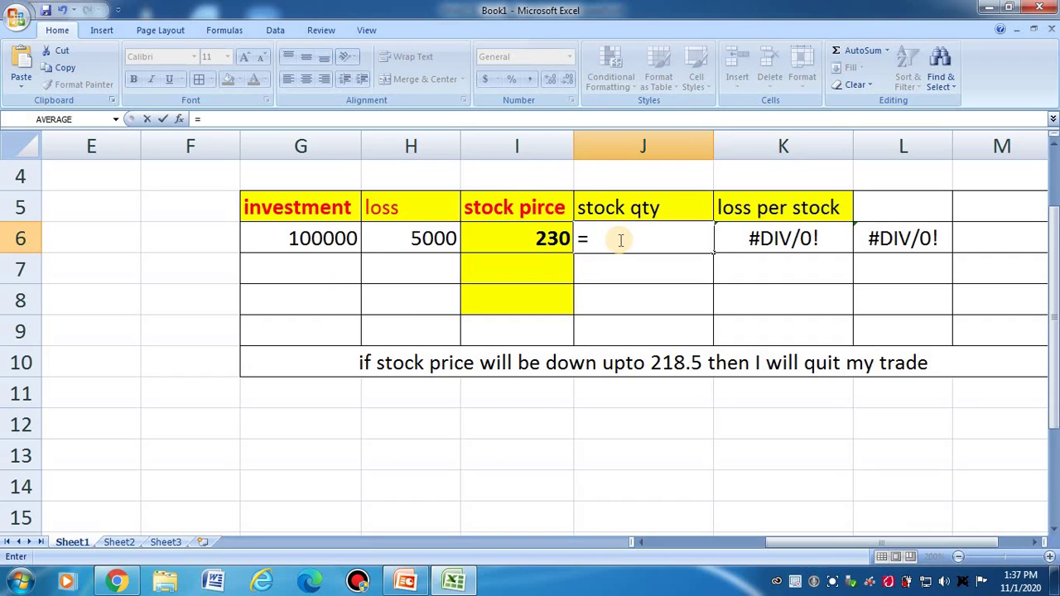
left_click(317, 242)
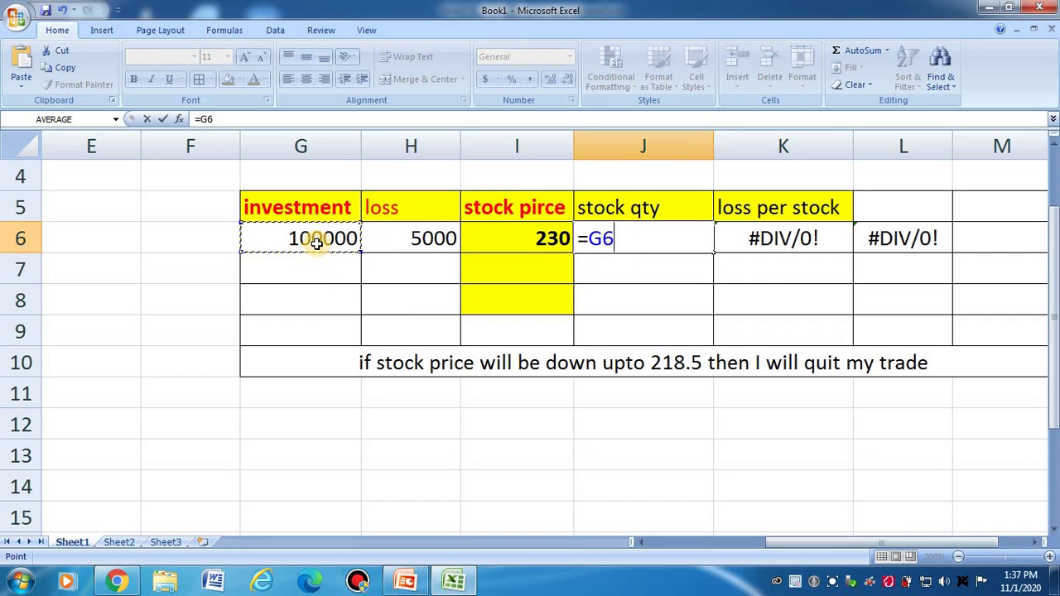
type("/")
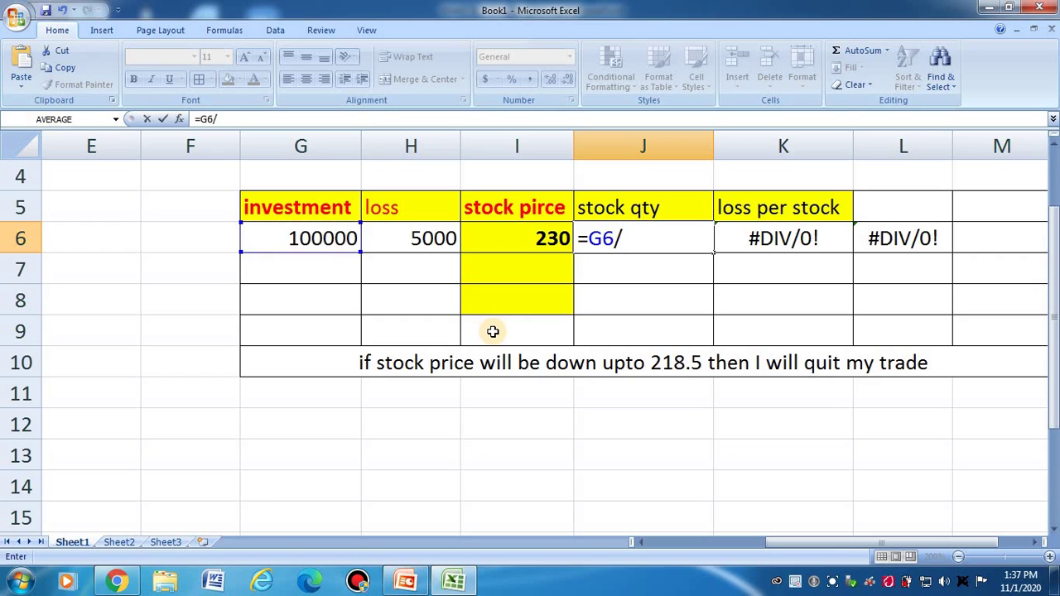
left_click(549, 239)
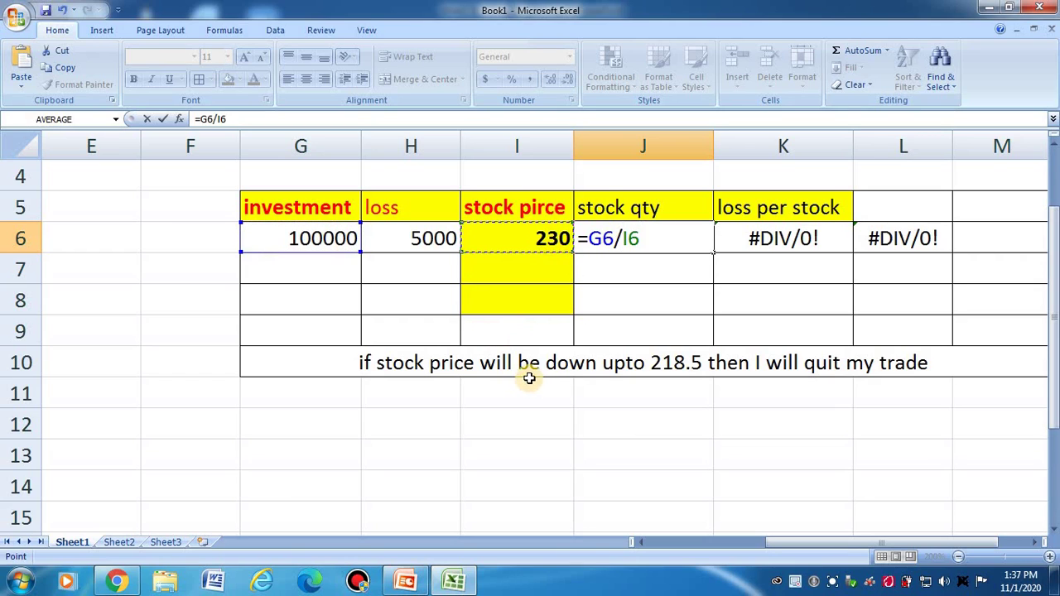
key("Tab")
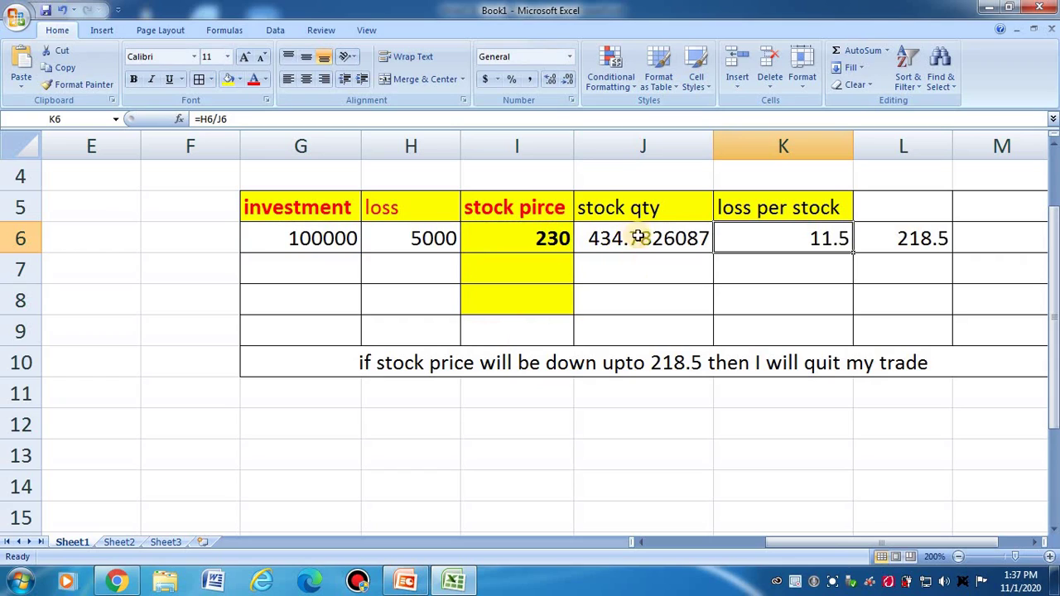
Make the stock qty header in J5 red and bold.
left_click(657, 208)
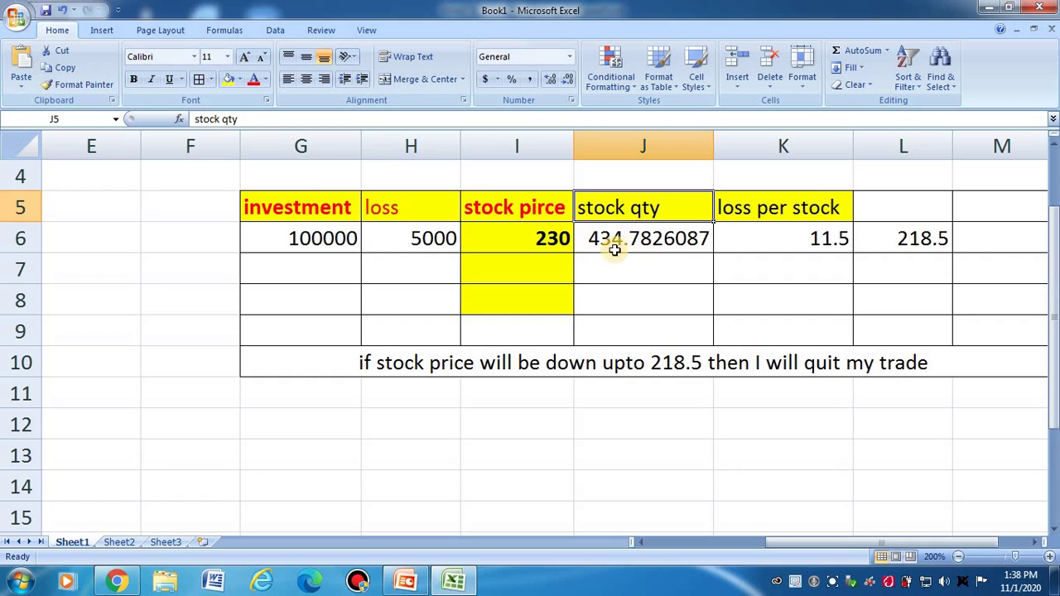
left_click(253, 80)
left_click(133, 79)
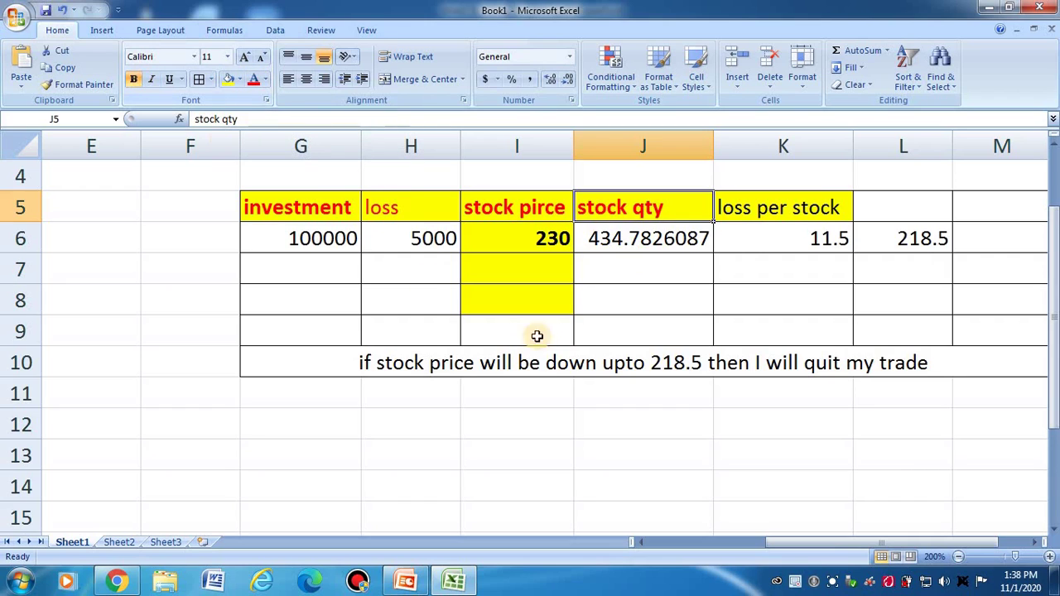
Clear the loss per stock in K6 and re-enter it as loss divided by stock quantity, =H6/J6.
left_click(328, 240)
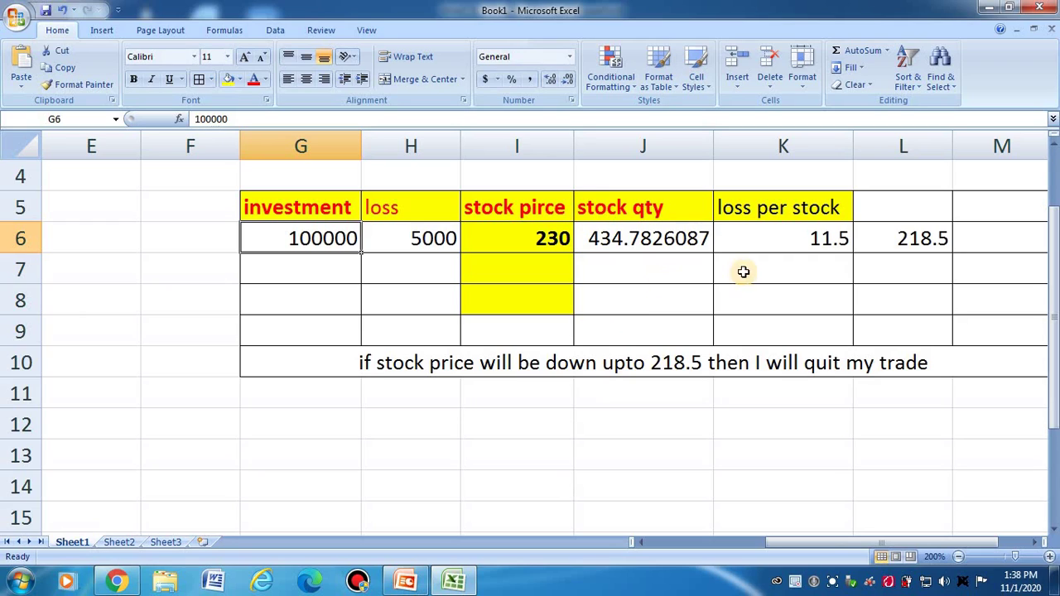
left_click(834, 243)
key("Delete")
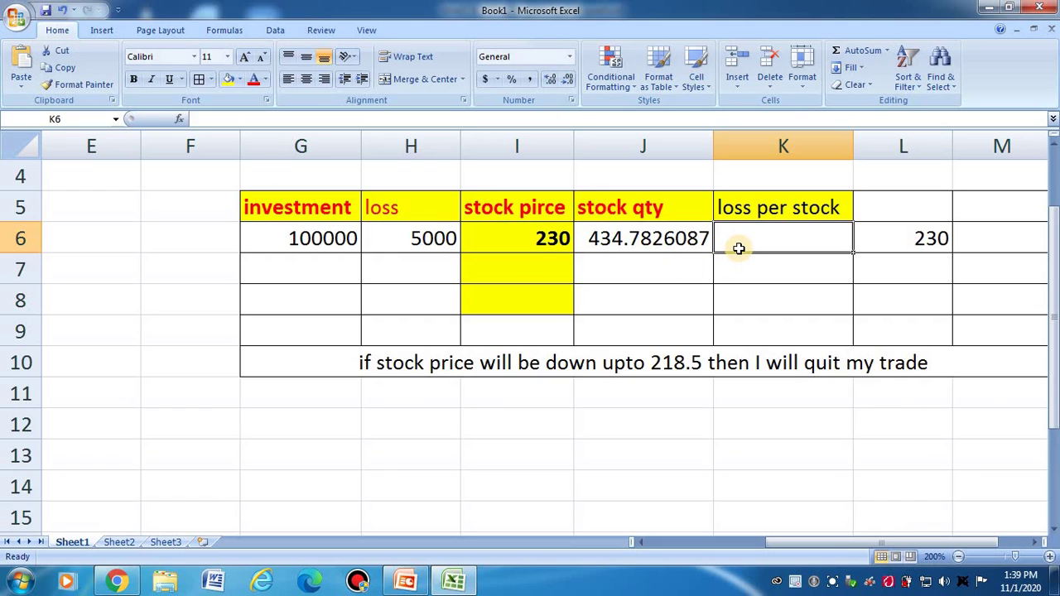
type("=")
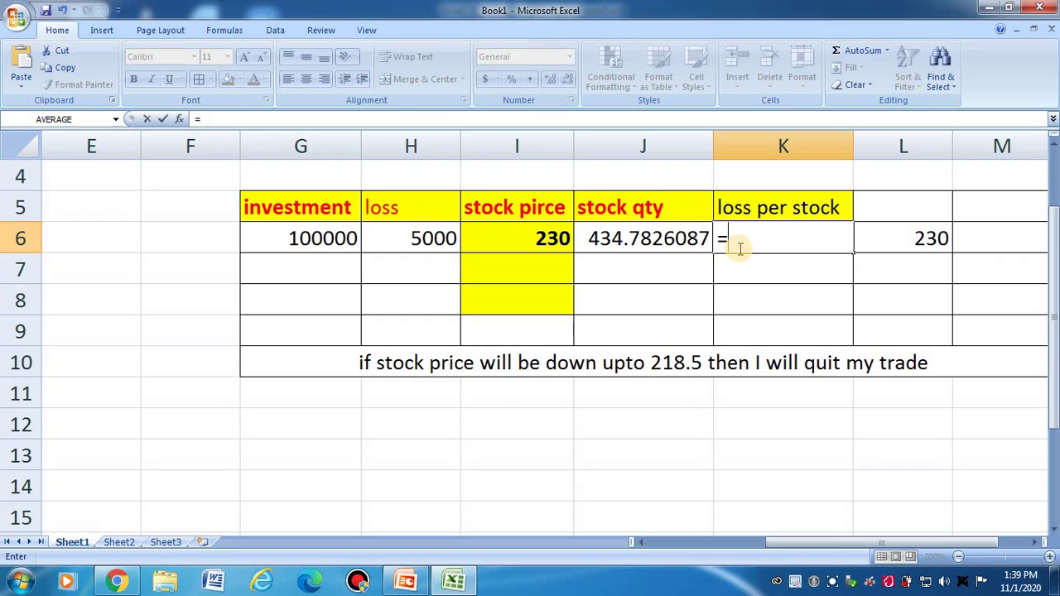
left_click(431, 239)
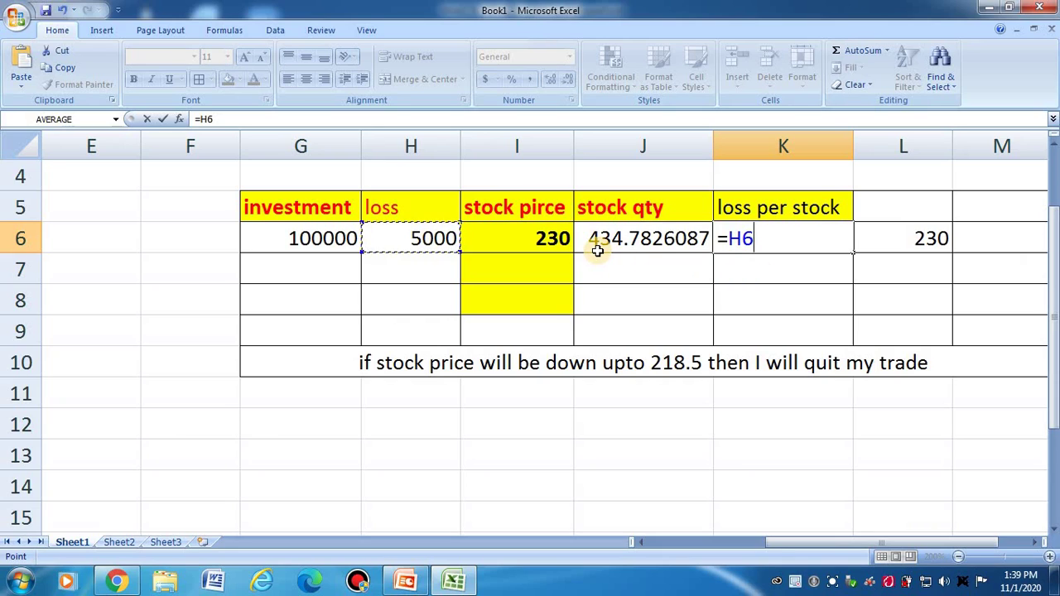
type("/")
left_click(642, 239)
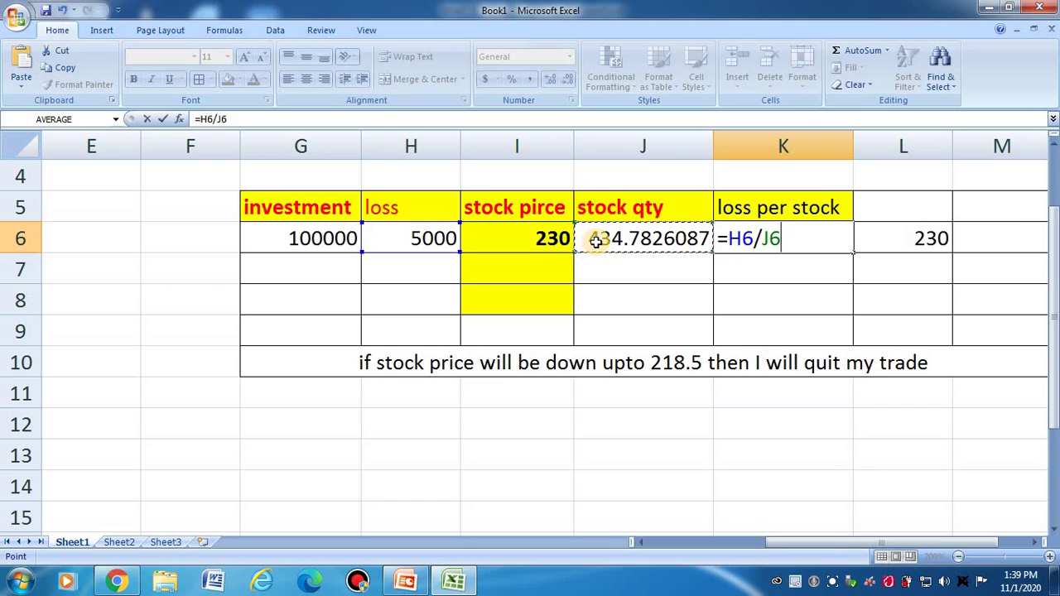
key("Tab")
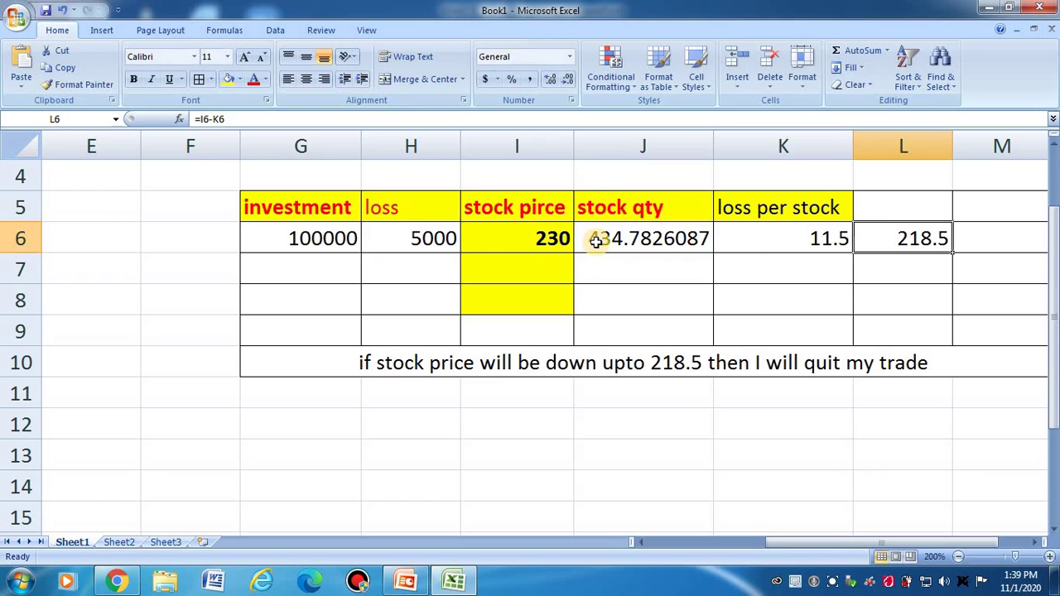
left_click(827, 244)
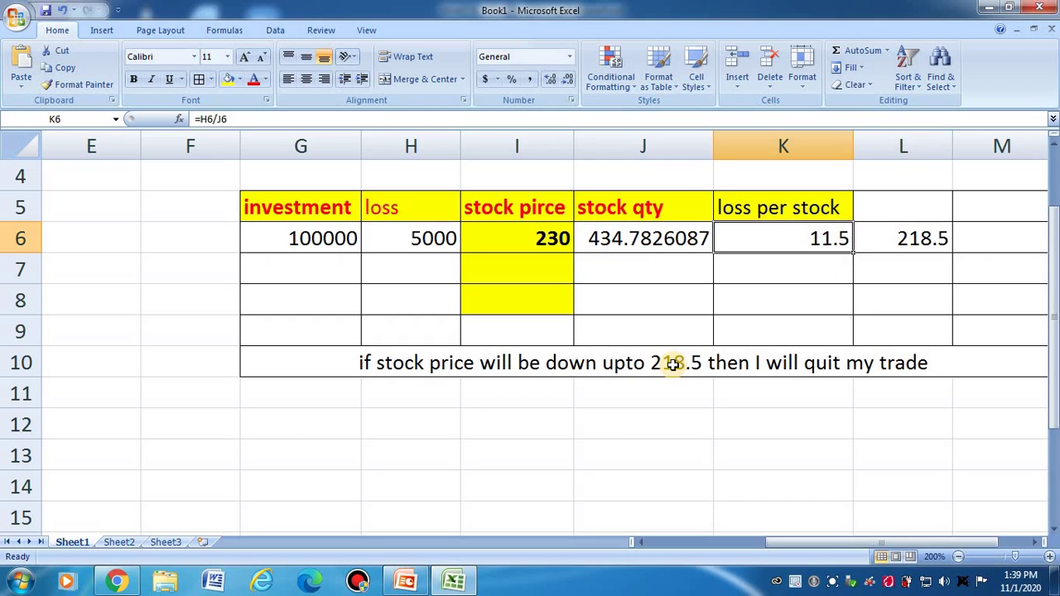
Enter 11.5 in G13 and 230 in H13 for a trial calculation below the table.
left_click(300, 455)
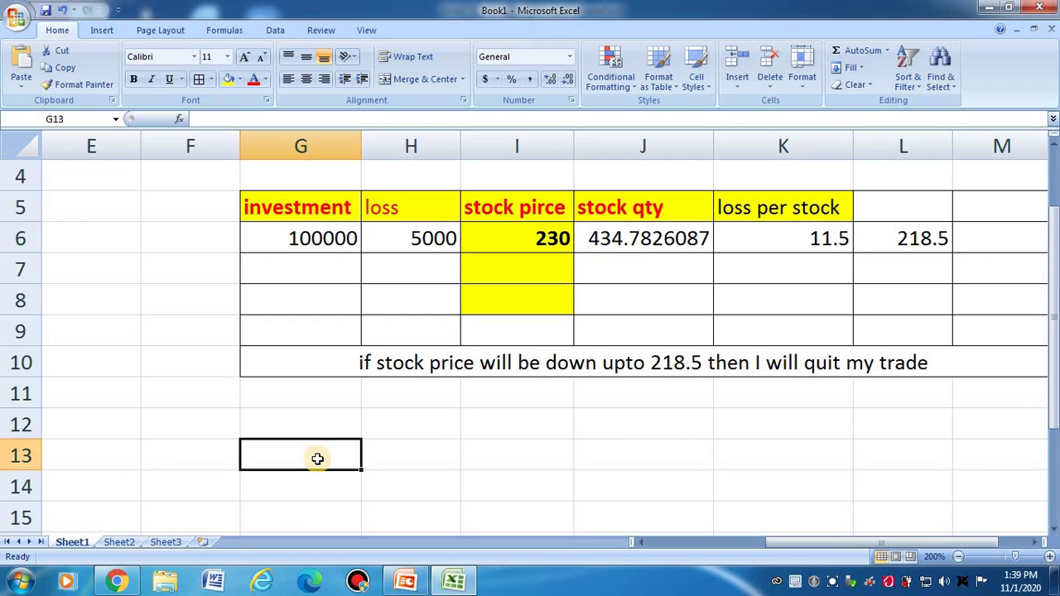
type("11")
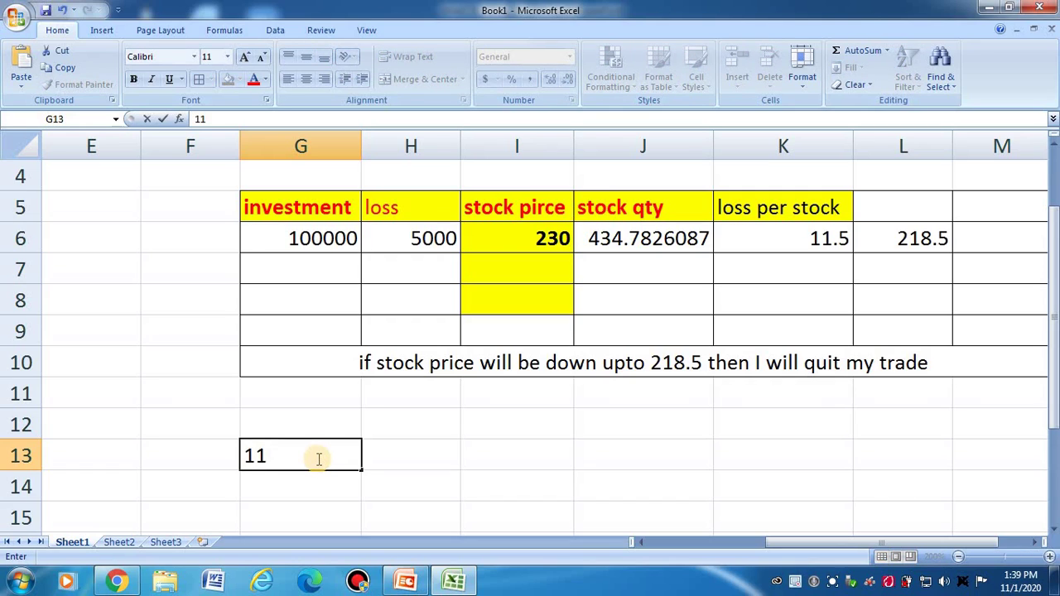
type(".5")
key("Tab")
type("230")
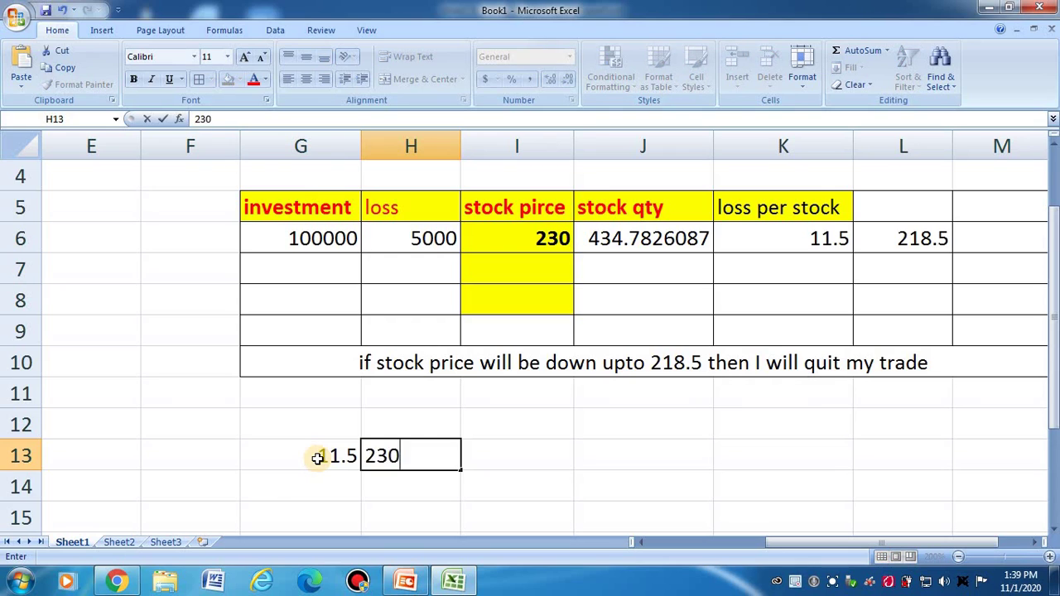
key("Tab")
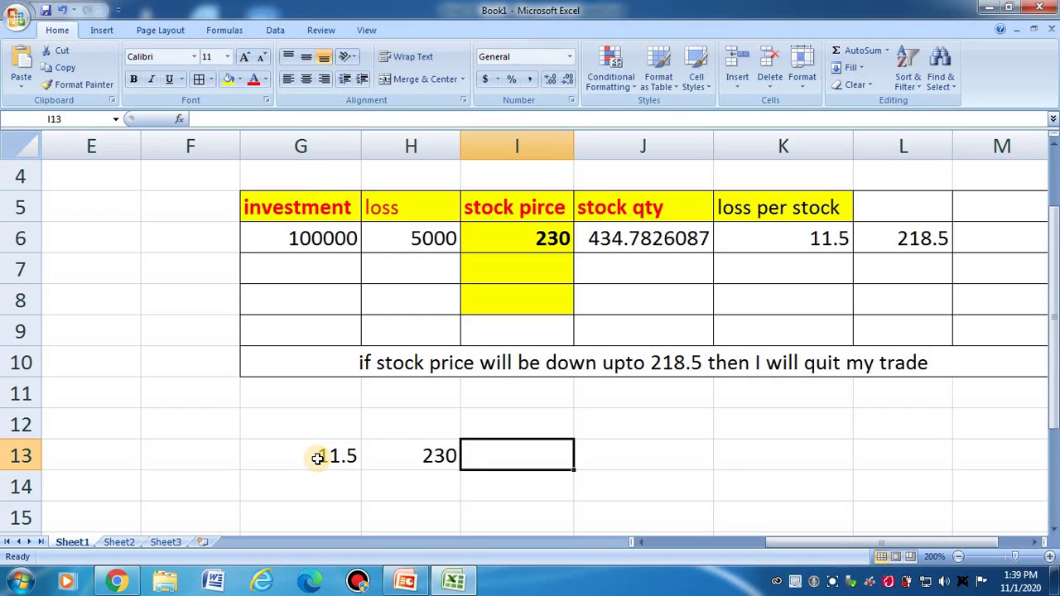
Multiply the two trial values in I13 with the formula =G13*H13.
type("=")
left_click(335, 458)
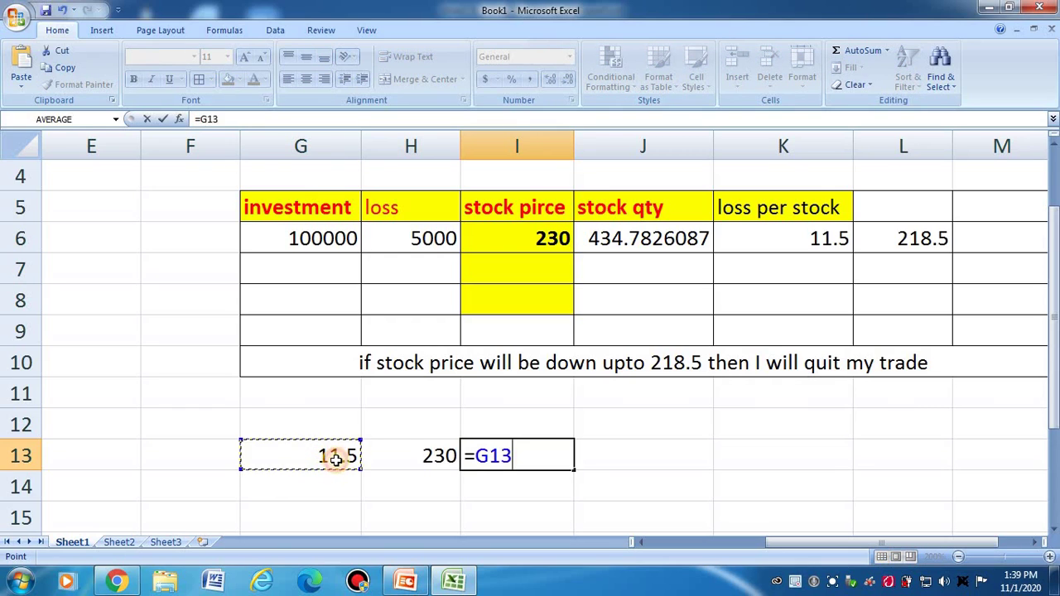
type("*")
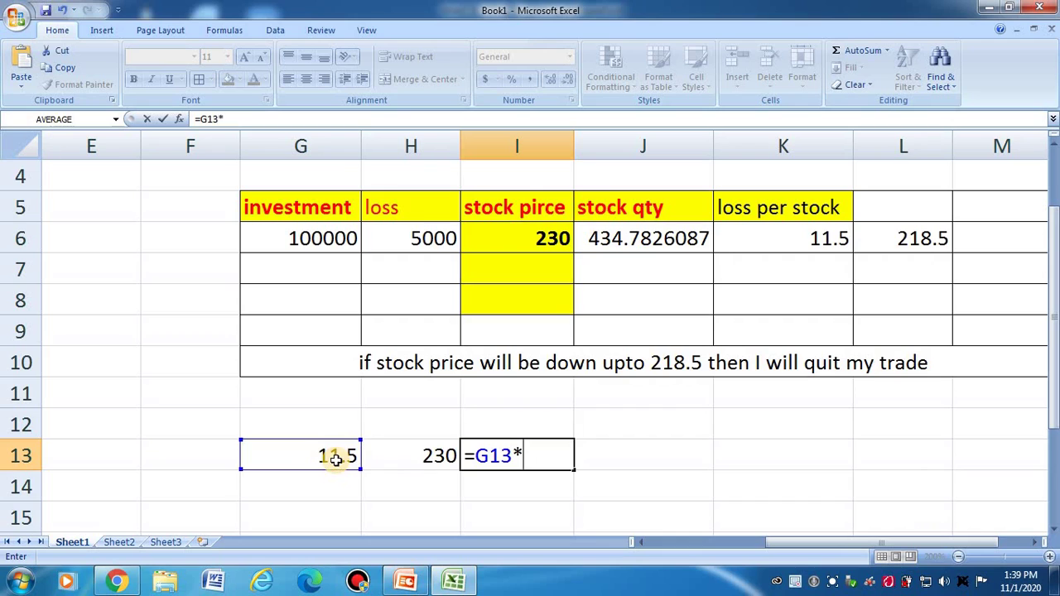
left_click(443, 454)
key("Tab")
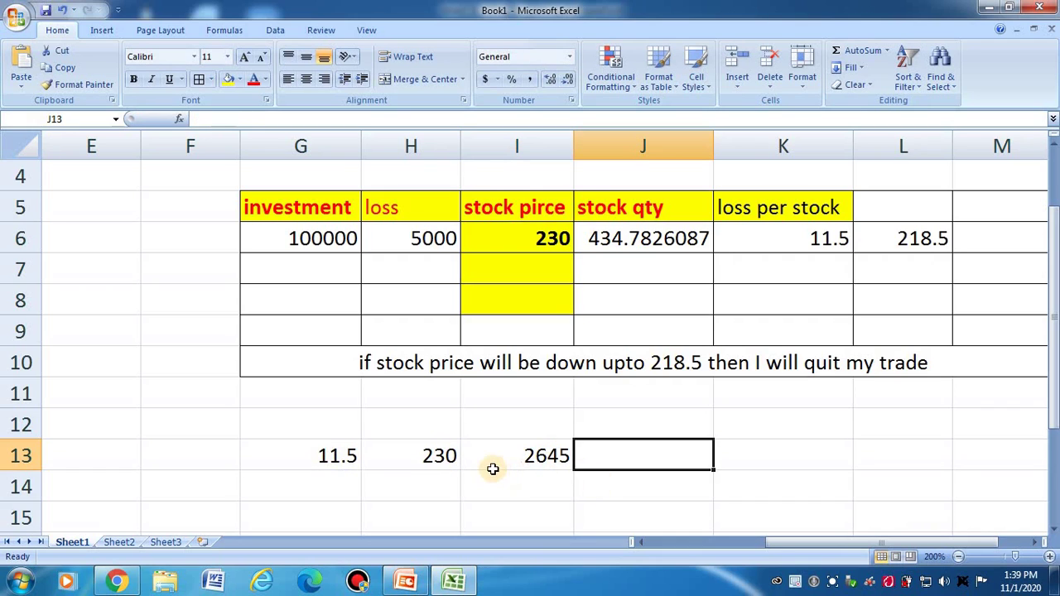
Replace the second trial value in H13 with the stock quantity, 434.78.
left_click(434, 458)
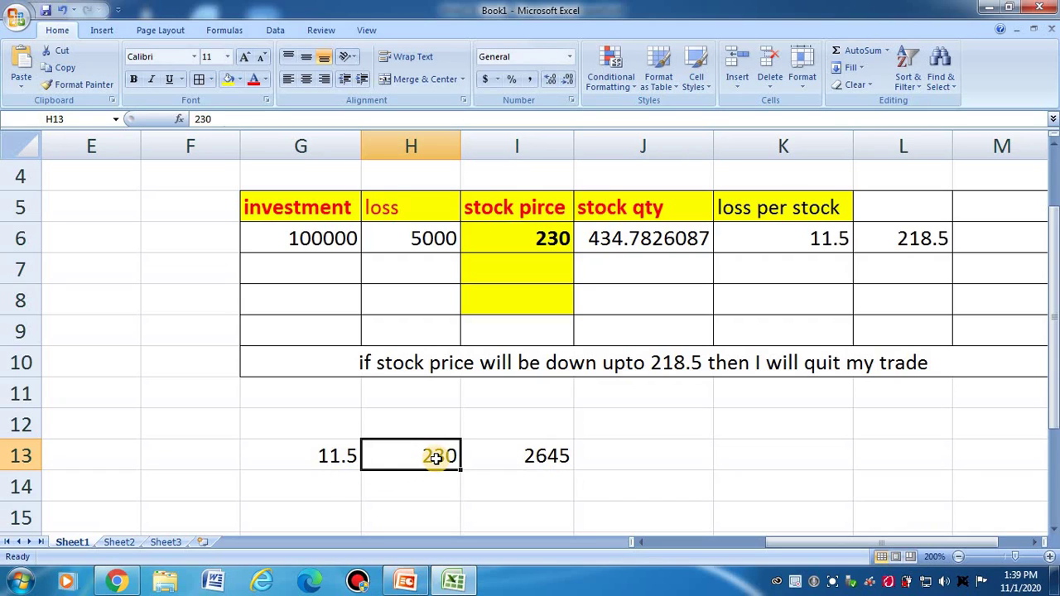
type("434.")
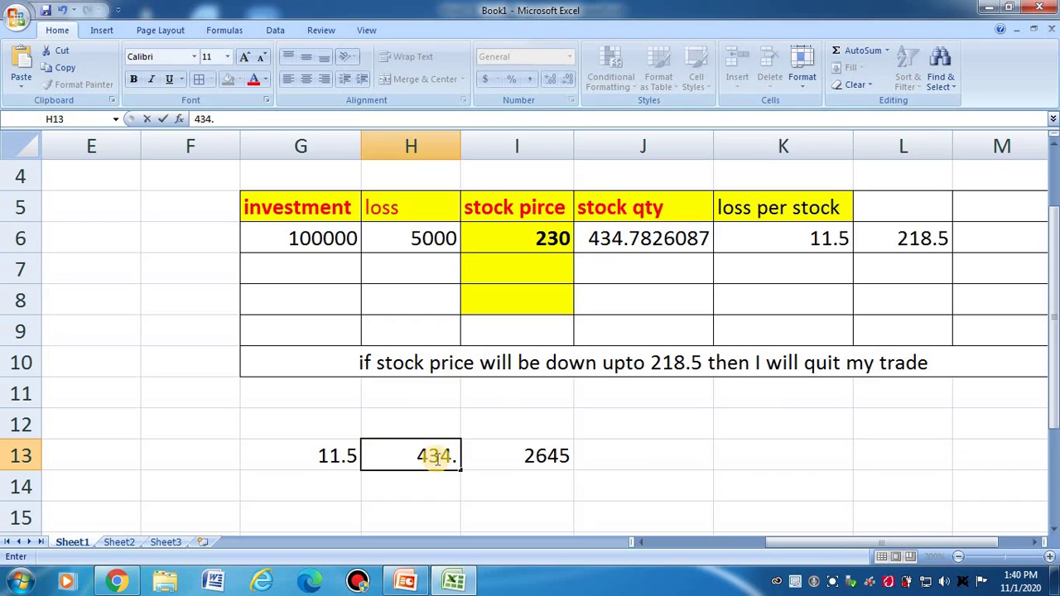
type("78")
key("Tab")
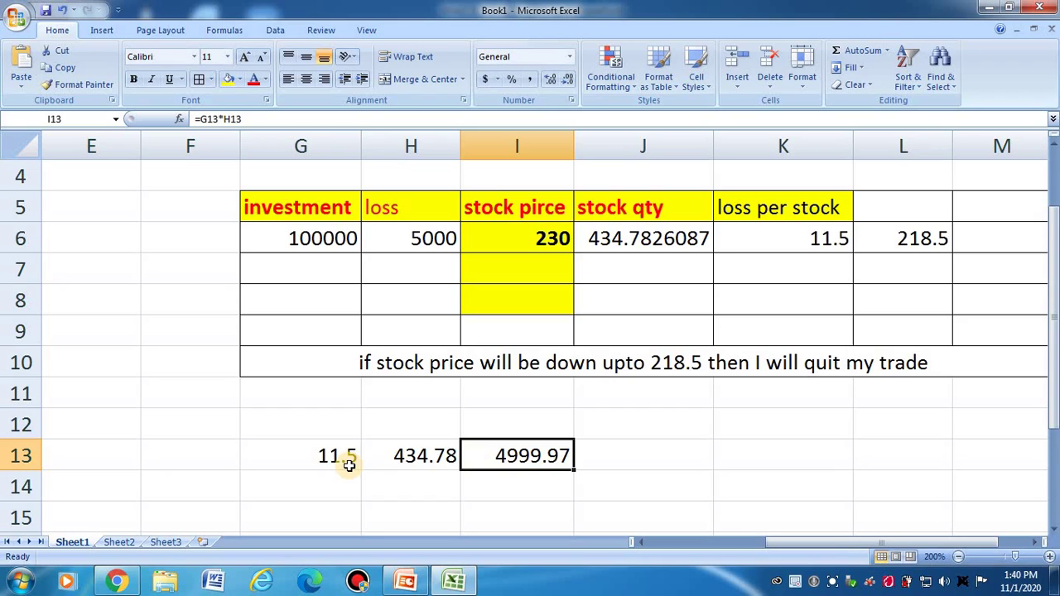
Clear the trial calculation from G13:I13.
left_click_drag(345, 459, 558, 456)
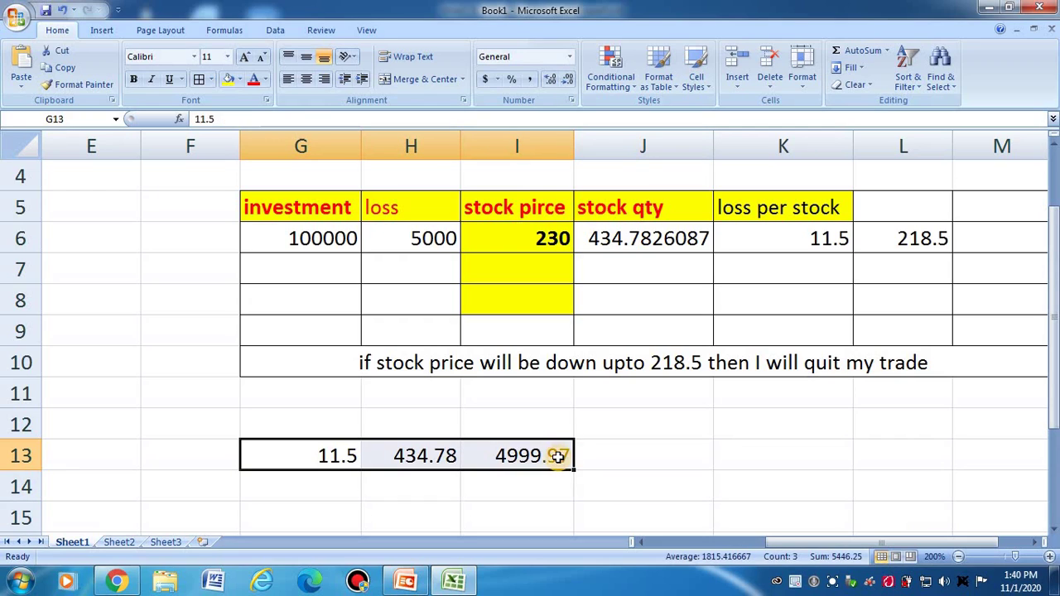
key("Delete")
left_click(721, 424)
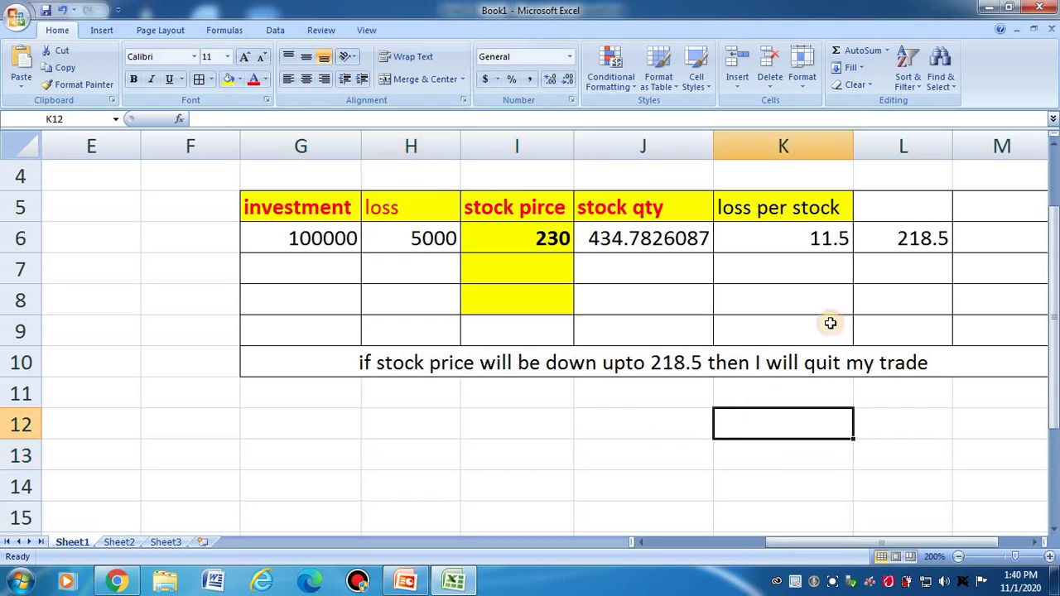
Enter the header "stock loss price" in L5 and auto-fit column L to its width.
left_click(914, 217)
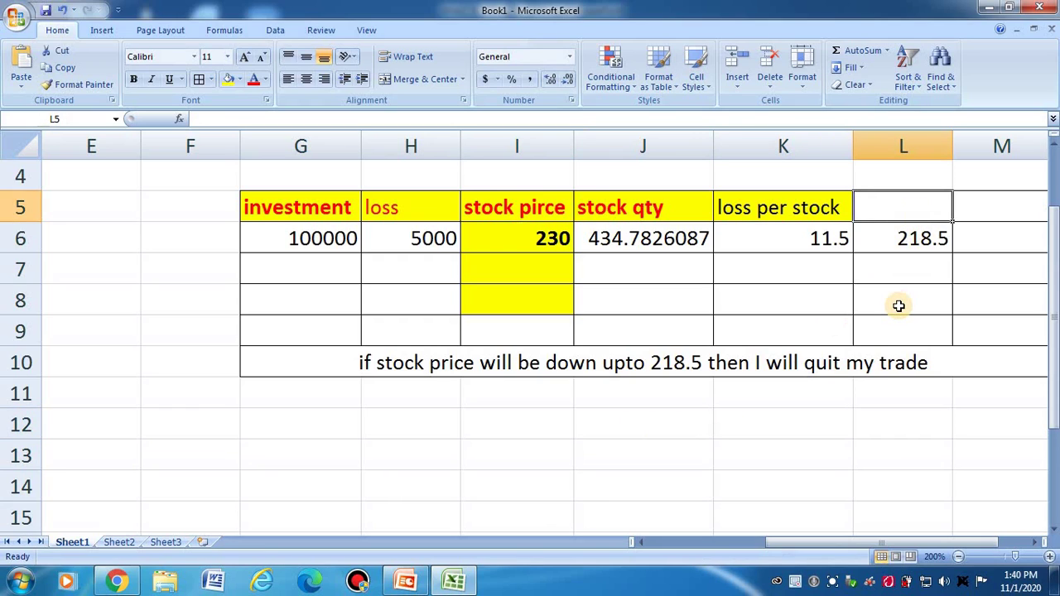
type("s")
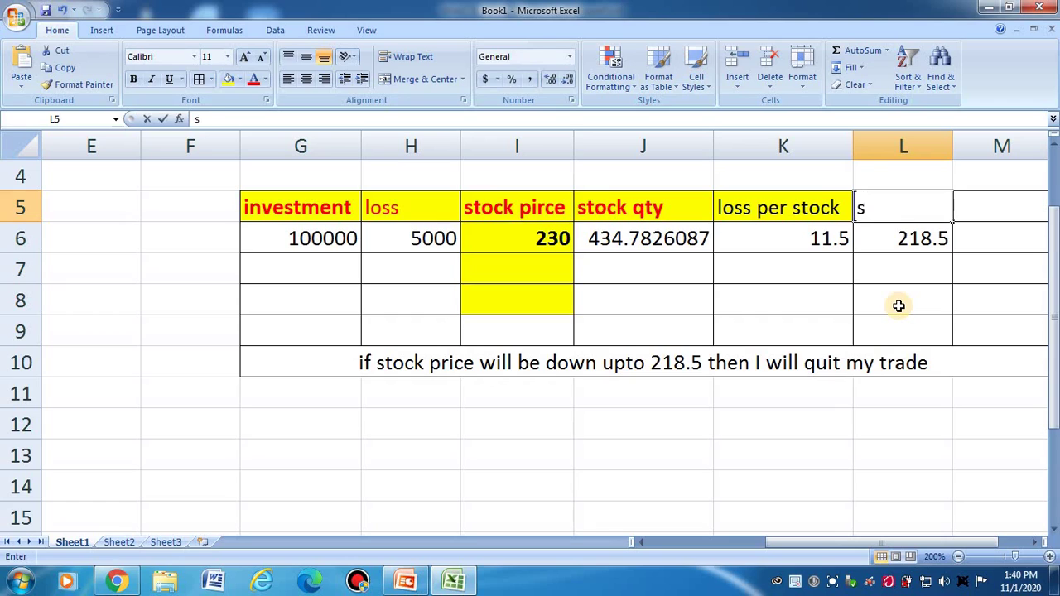
type("tock loss price")
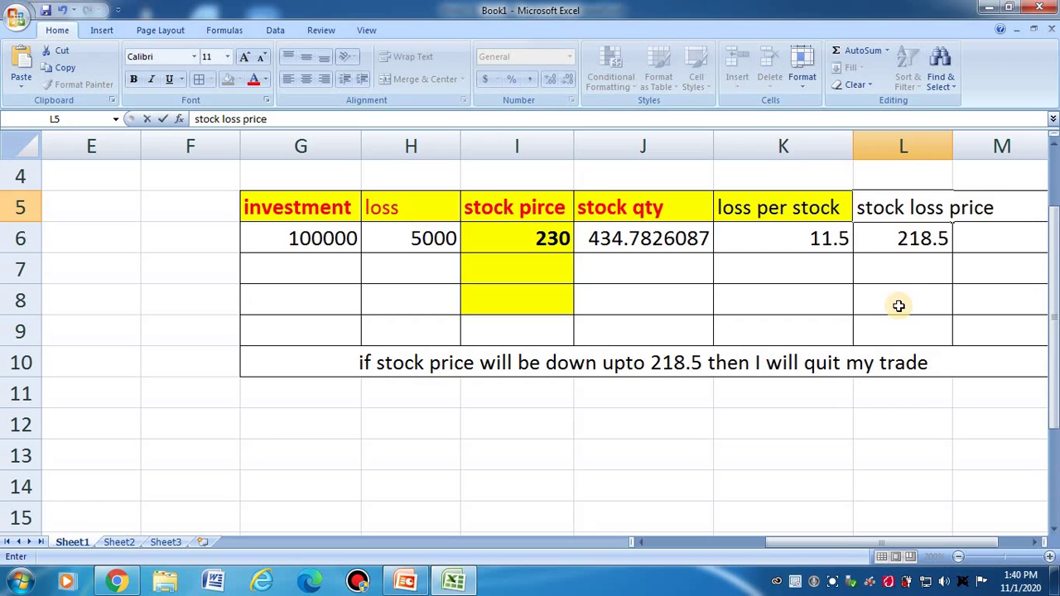
left_click(911, 399)
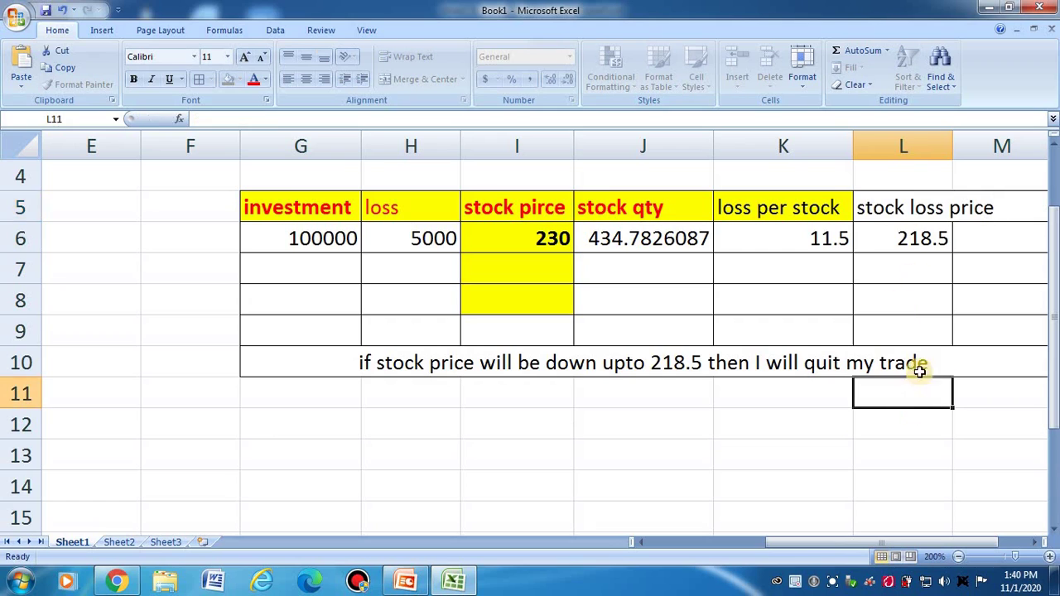
double_click(947, 145)
Make the stock loss price header in L5 red, and its value in L6 red and bold.
left_click(942, 211)
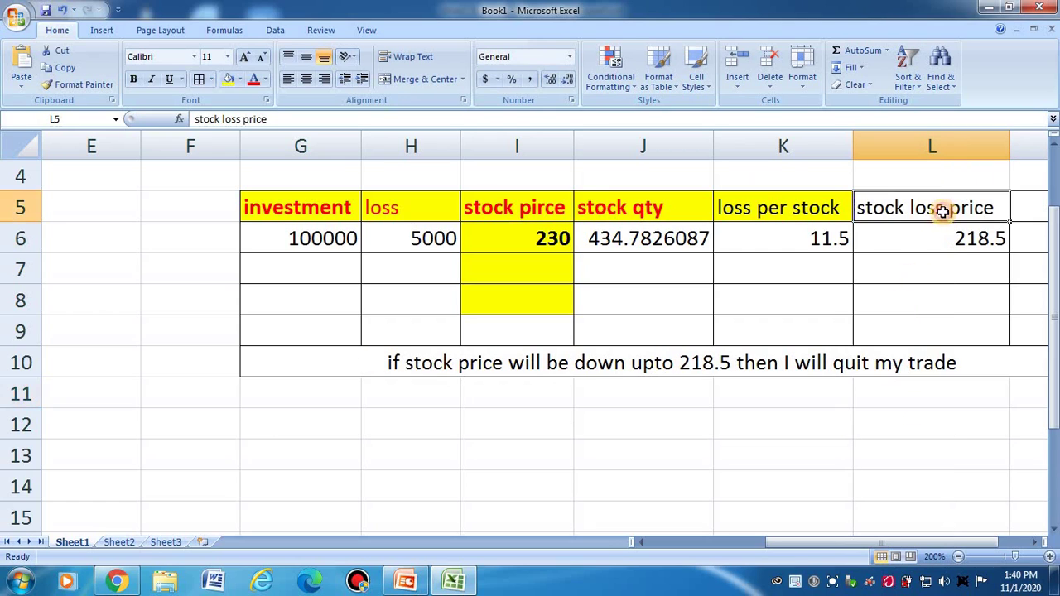
left_click(254, 79)
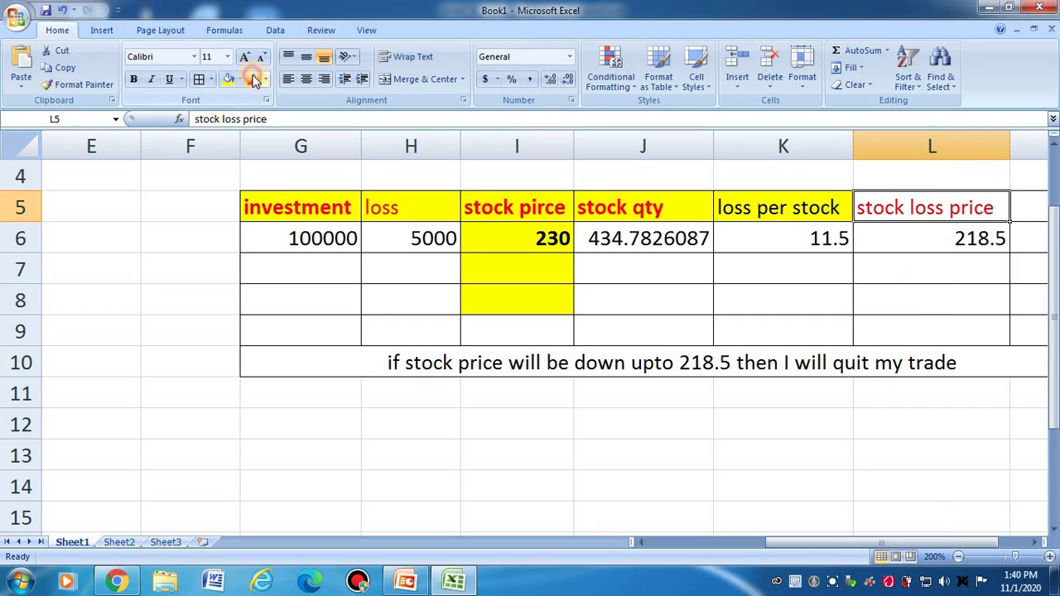
left_click(969, 240)
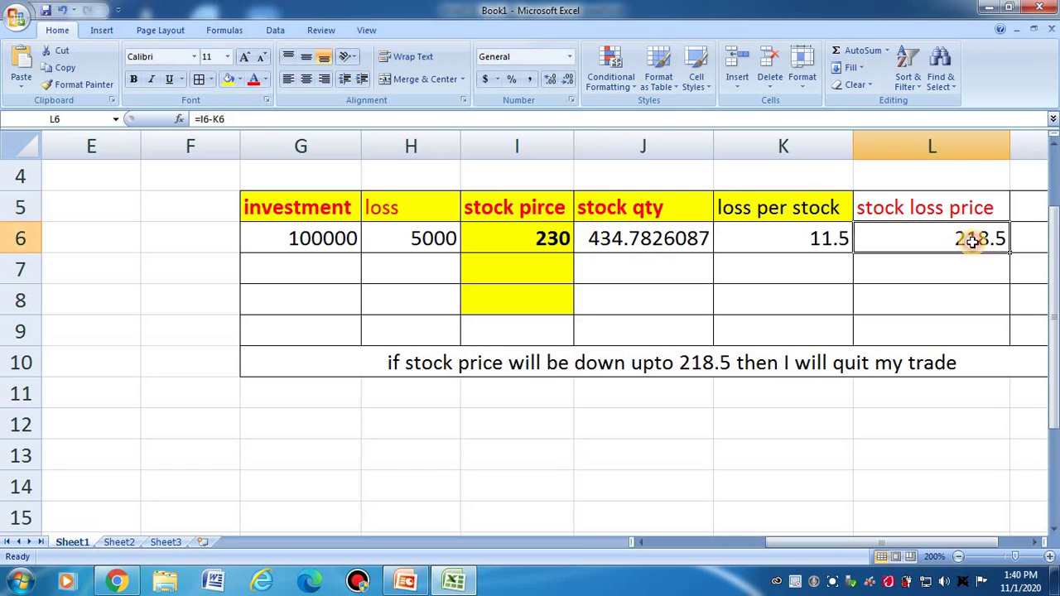
left_click(255, 80)
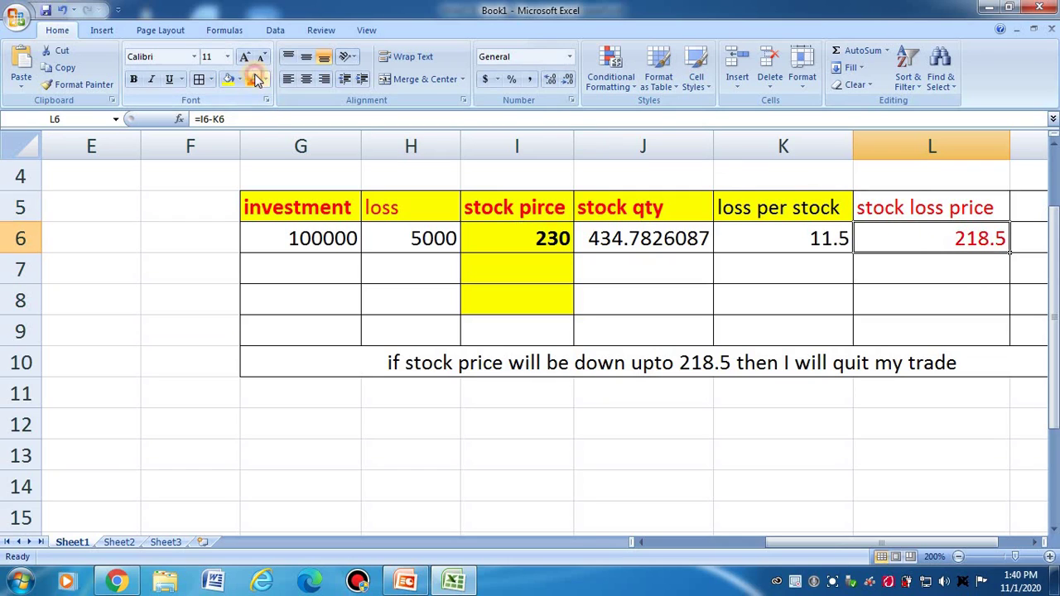
left_click(133, 80)
left_click(959, 273)
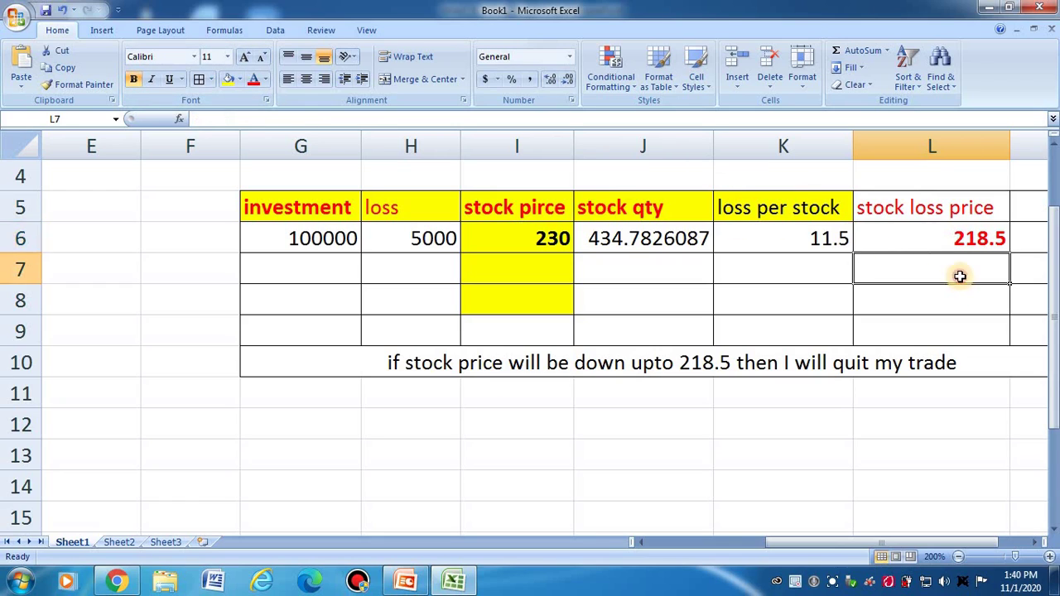
Review the exit price formula in L6 and the merged note in row 10, dismissing the pop-up notification.
left_click(970, 238)
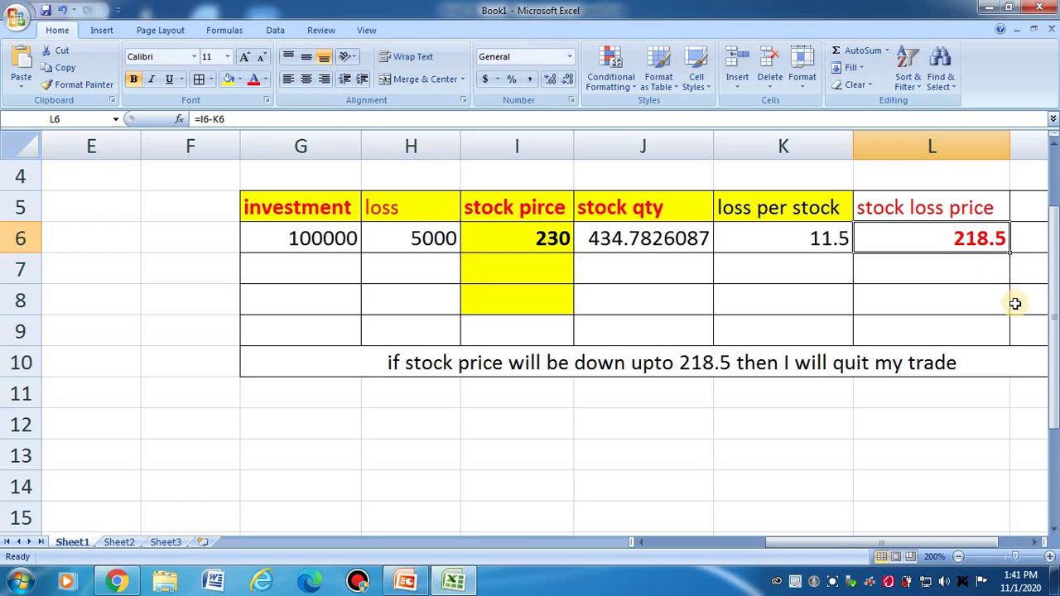
left_click(398, 367)
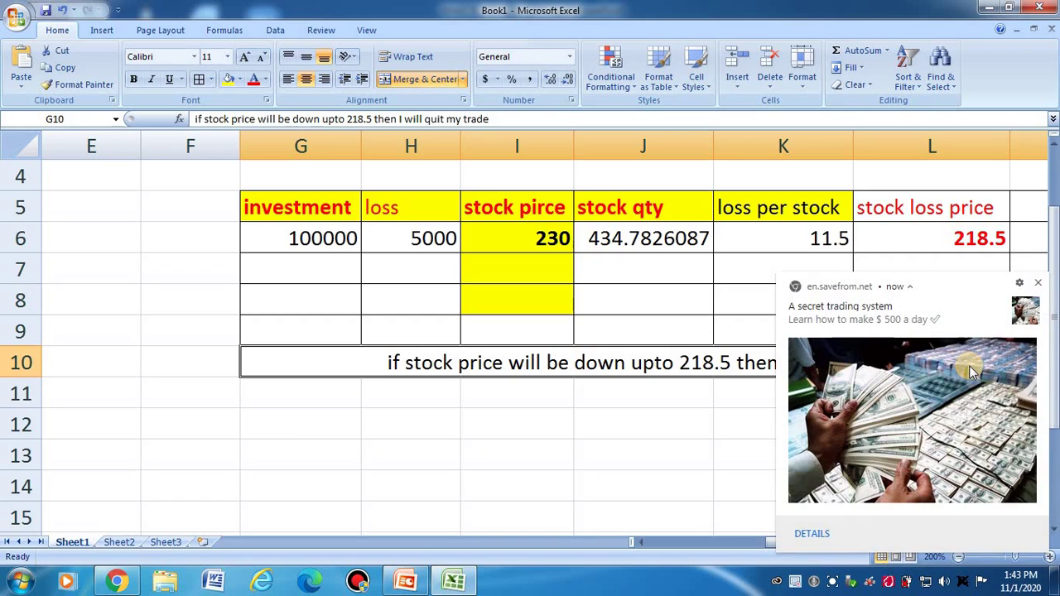
left_click(1036, 283)
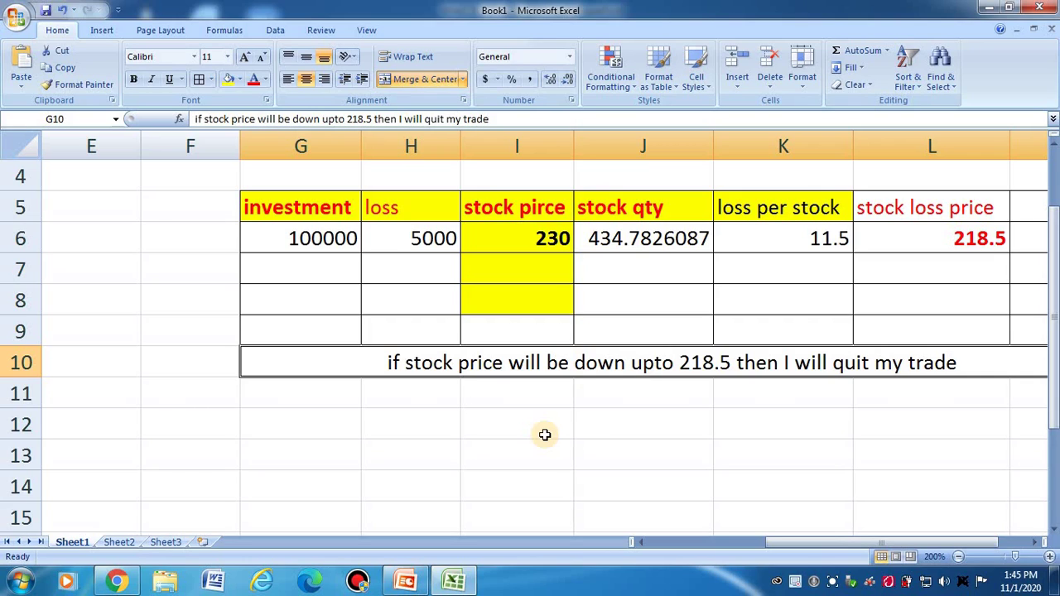
Enter 210 in G13 below the table as an example price.
left_click(491, 455)
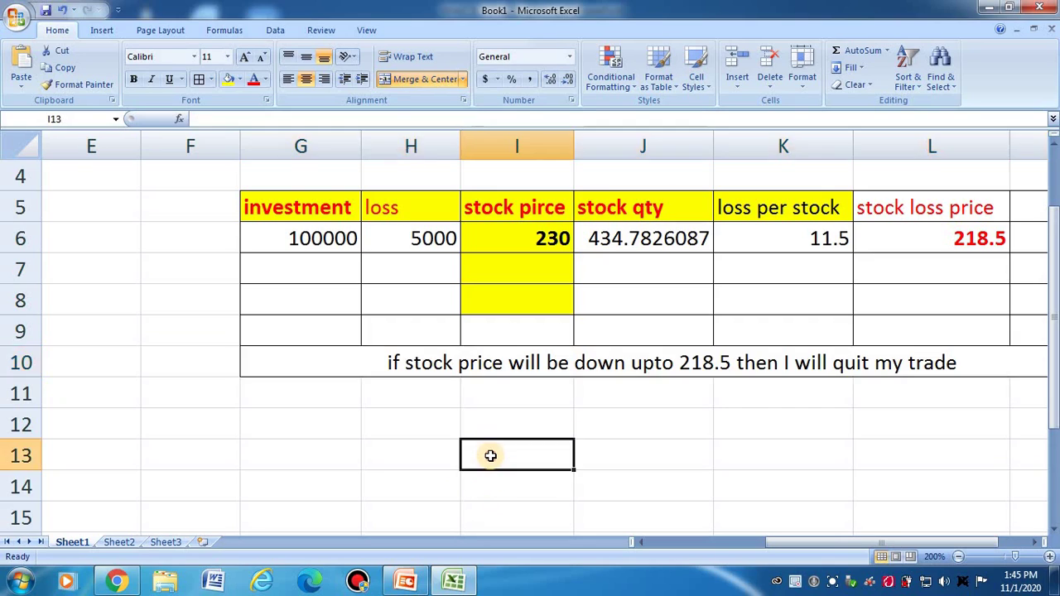
left_click(316, 460)
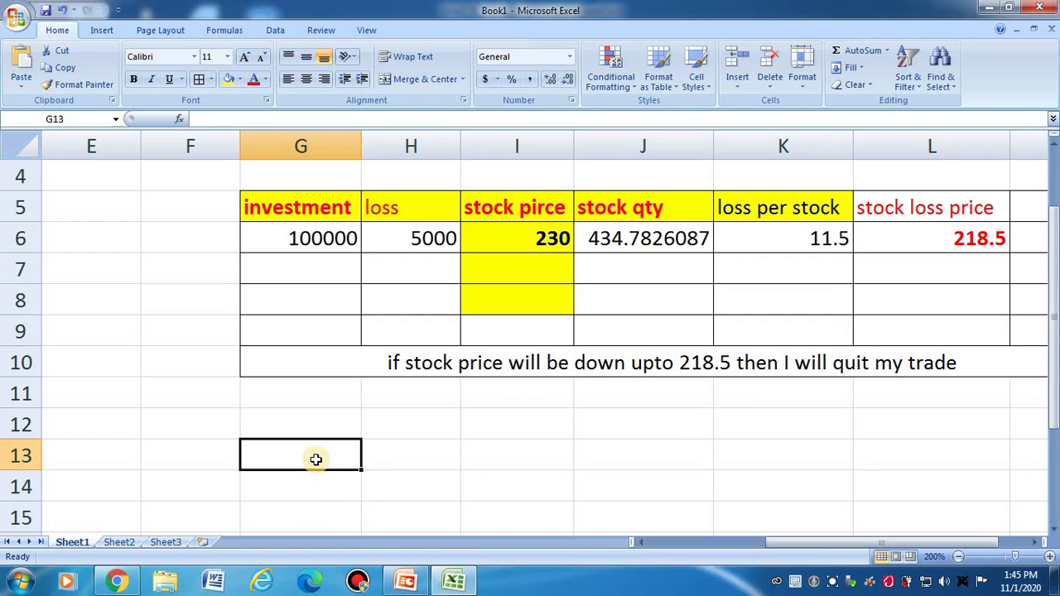
type("21")
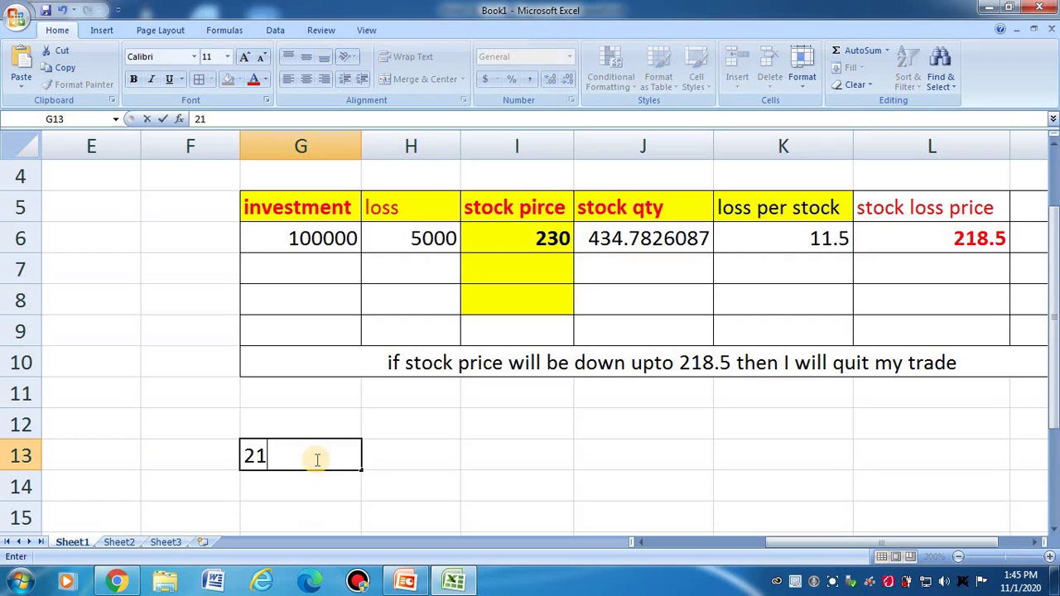
type("0")
key("Tab")
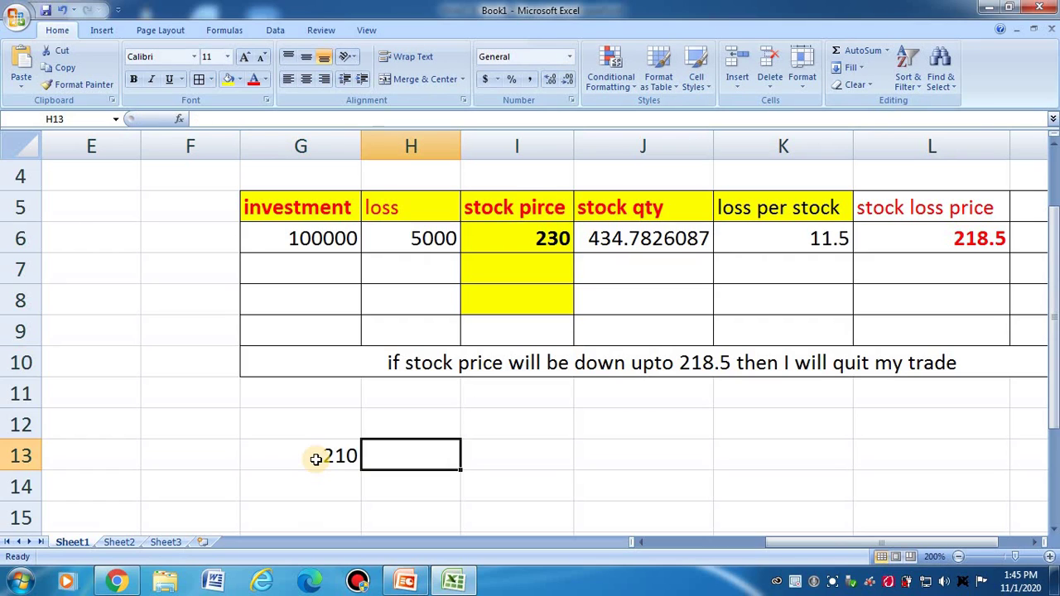
Enter the stock quantity 434.78 in H13 beside the example price.
left_click(602, 244, "shift")
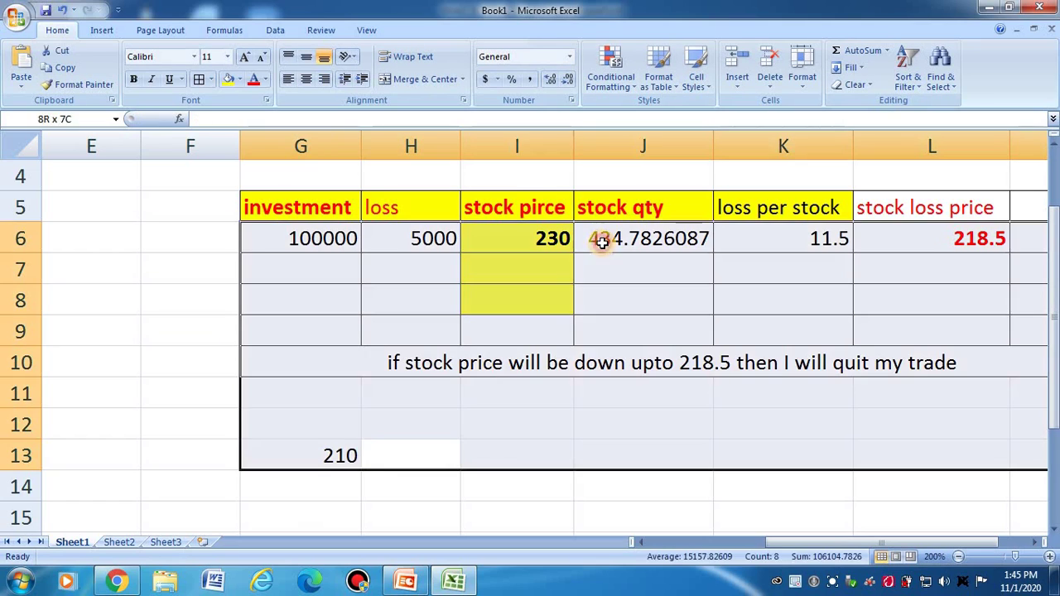
left_click(426, 489)
left_click(410, 460)
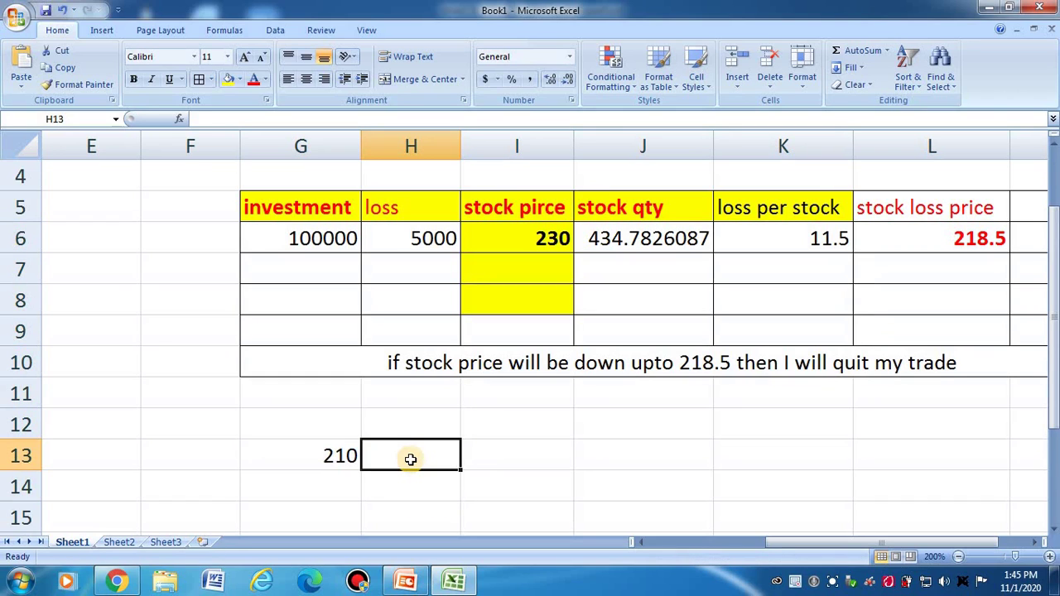
type("434")
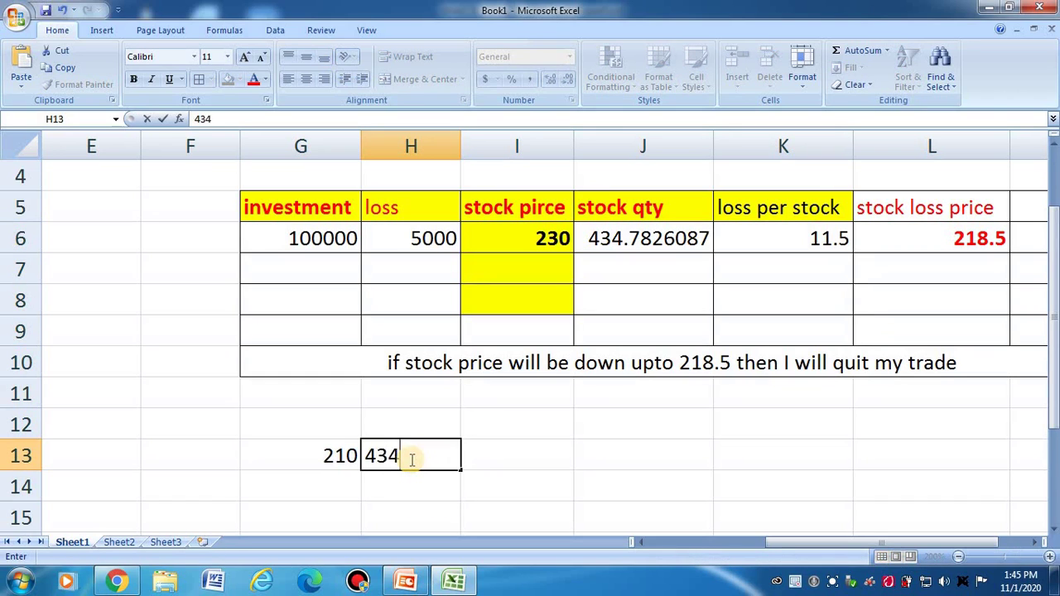
type(".78")
key("Tab")
Multiply the example price in G13 by the quantity in H13 with a formula in I13.
type("=")
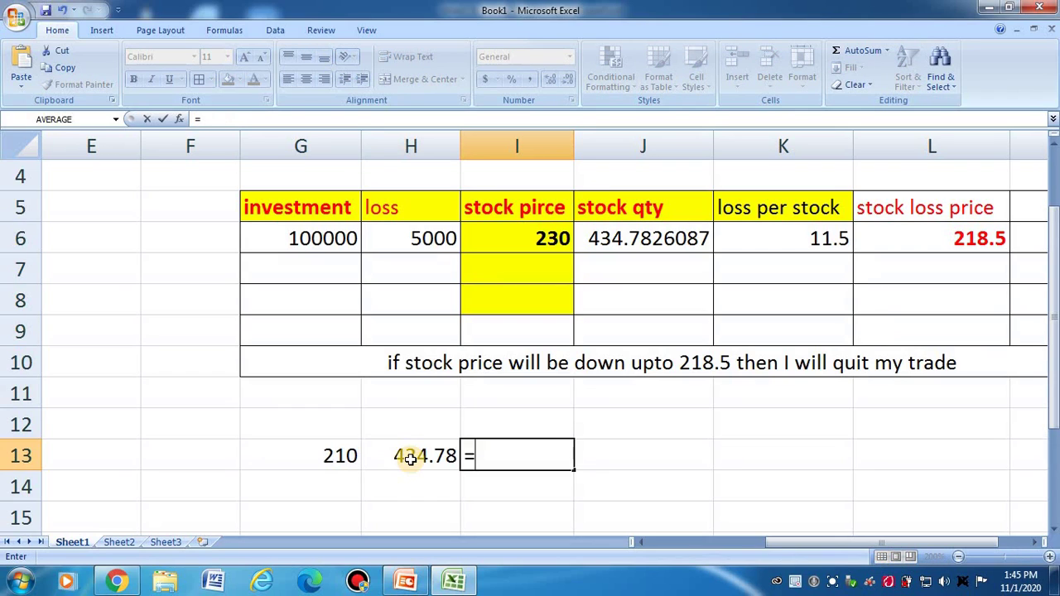
left_click(345, 456)
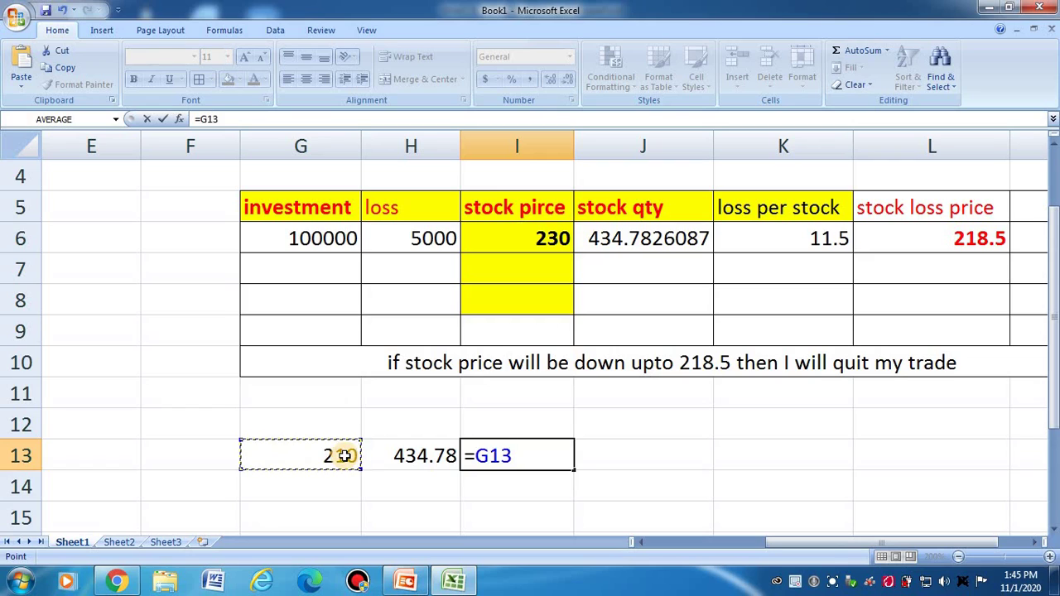
type("*")
left_click(430, 466)
key("Tab")
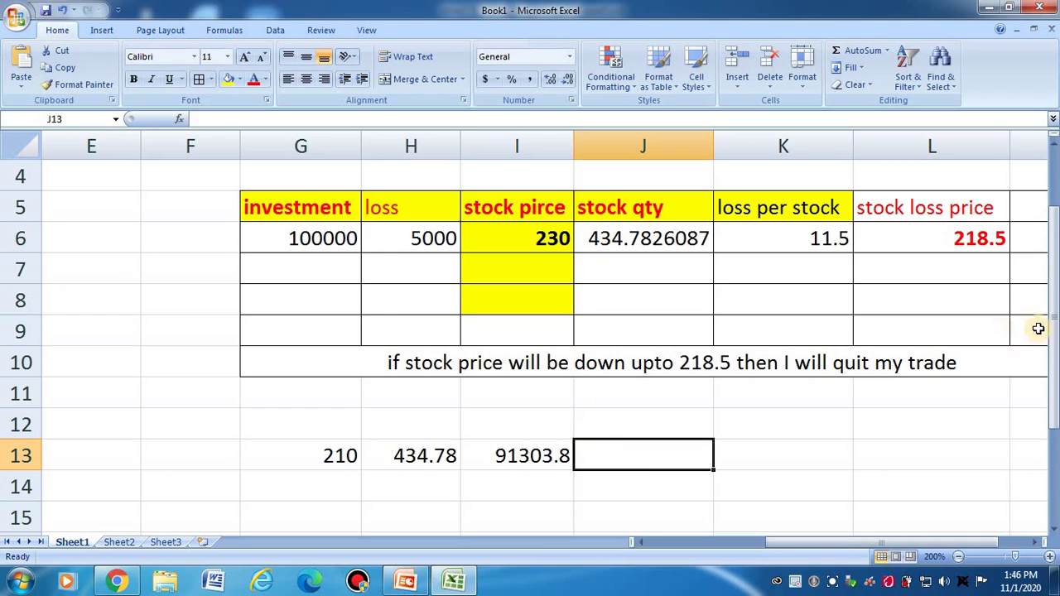
Clear the trial calculation from G13:J13 below the table.
left_click_drag(1053, 358, 1054, 368)
left_click_drag(305, 415, 579, 439)
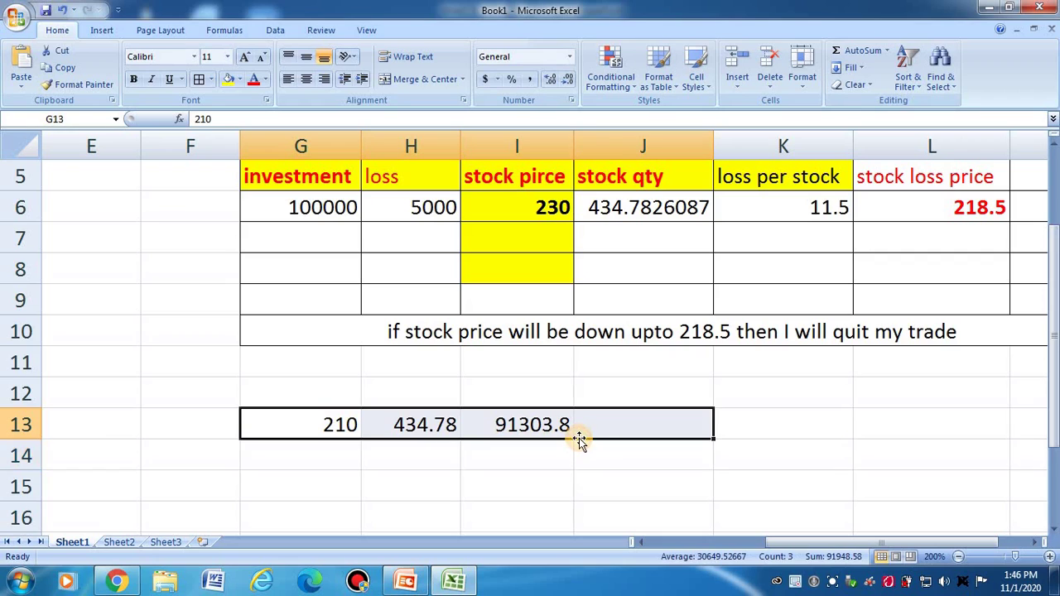
key("Delete")
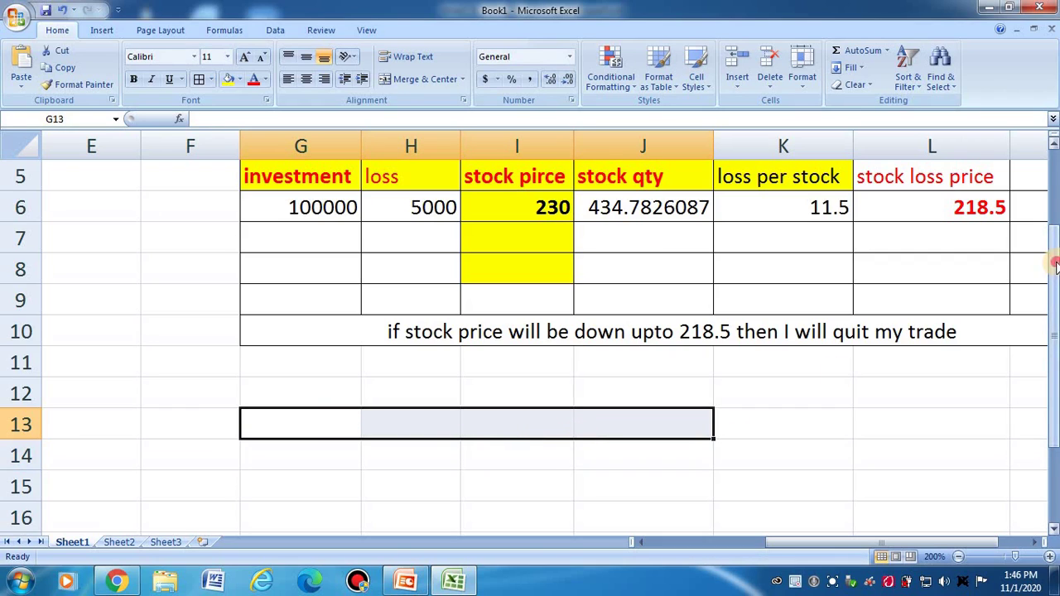
Delete the loss amount in H6.
left_click_drag(1053, 262, 1052, 252)
left_click(410, 240)
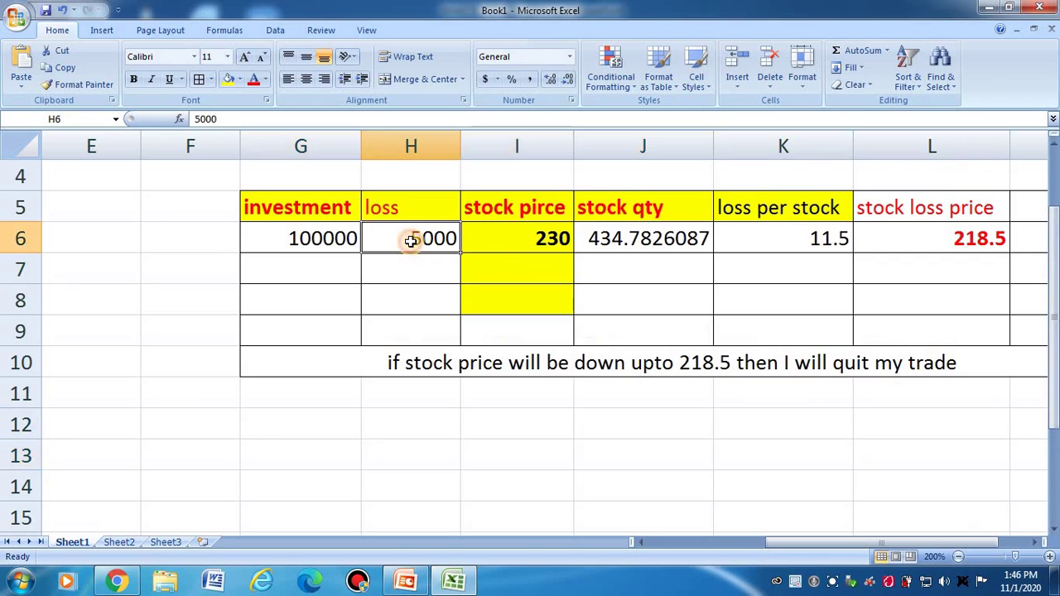
key("Delete")
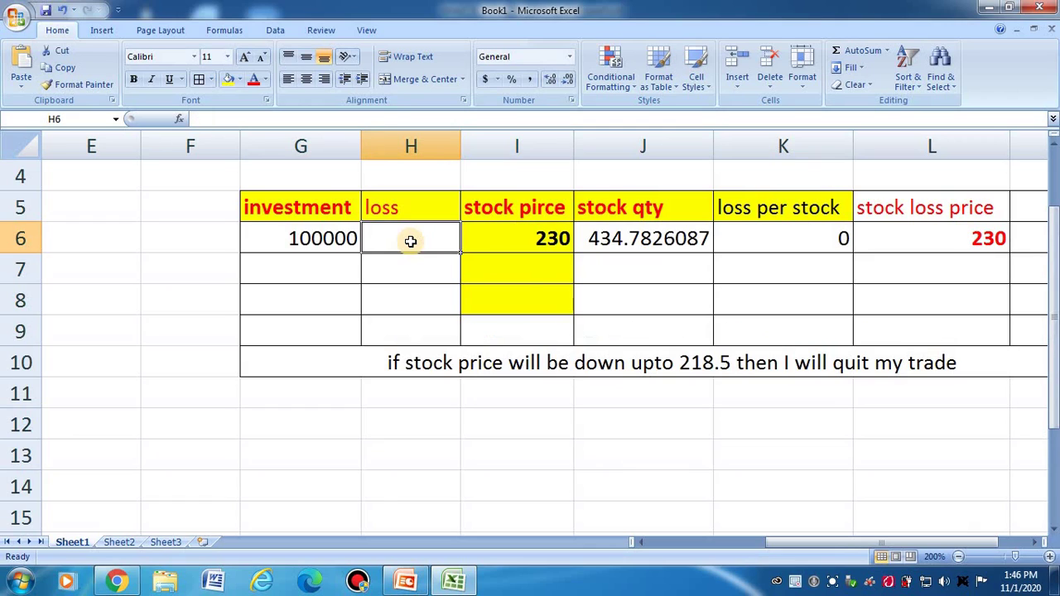
left_click(597, 457)
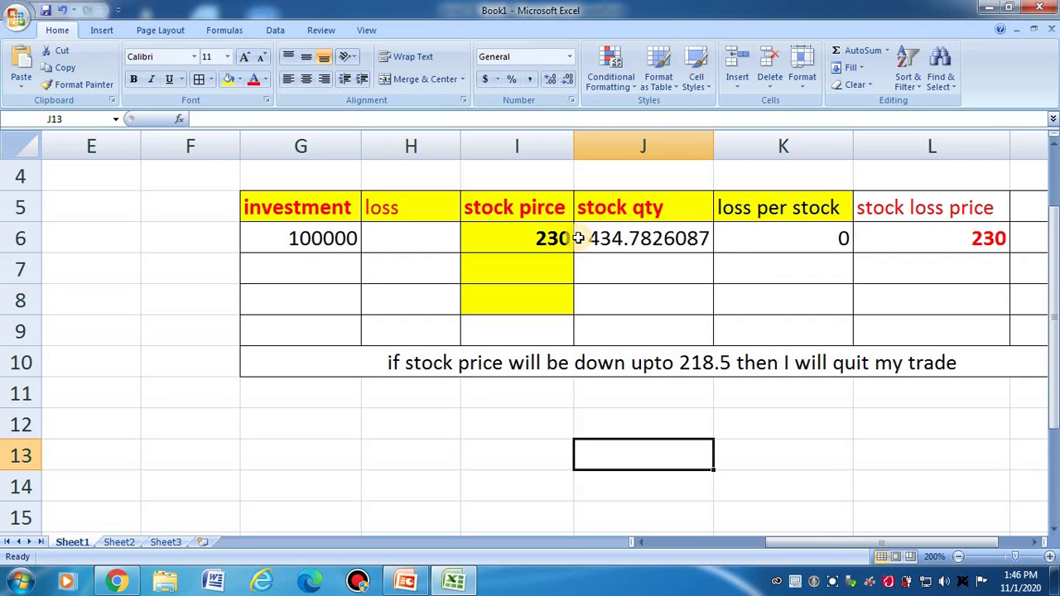
Replace the header in K5 with "stop loss %".
left_click(762, 243)
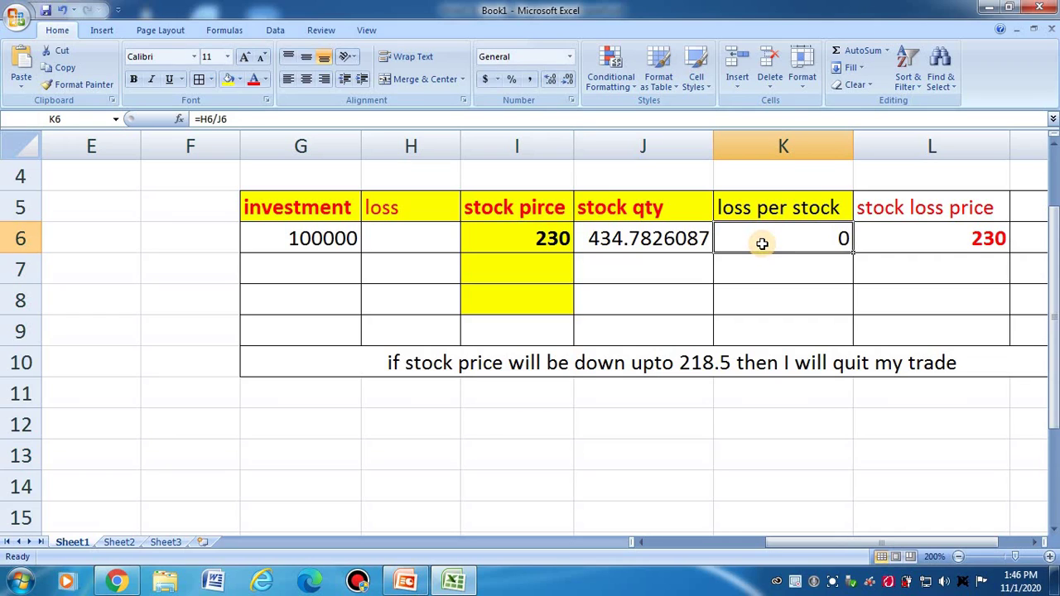
left_click(772, 208)
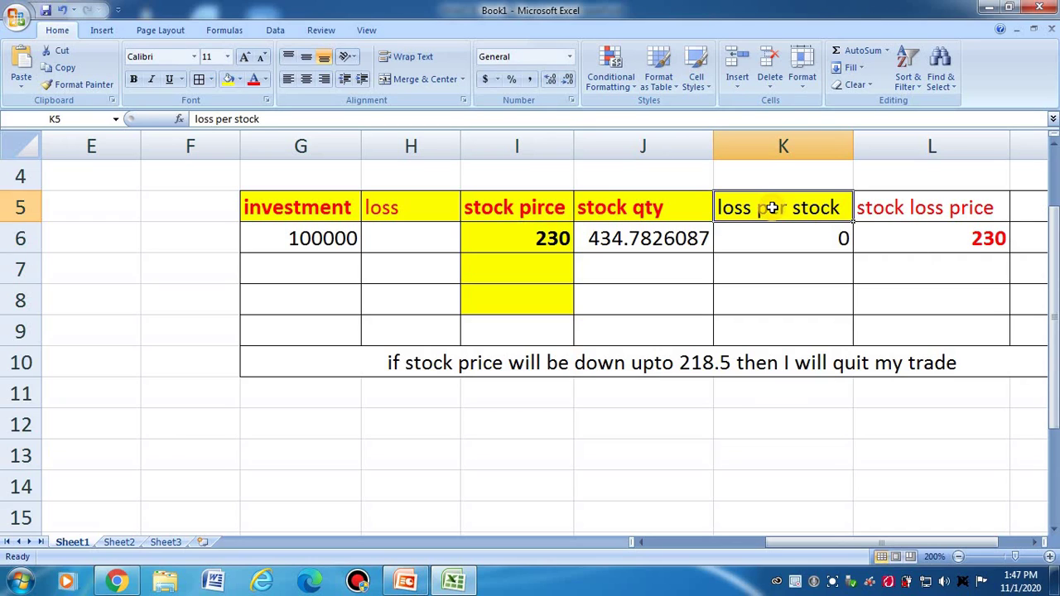
type("stop lo")
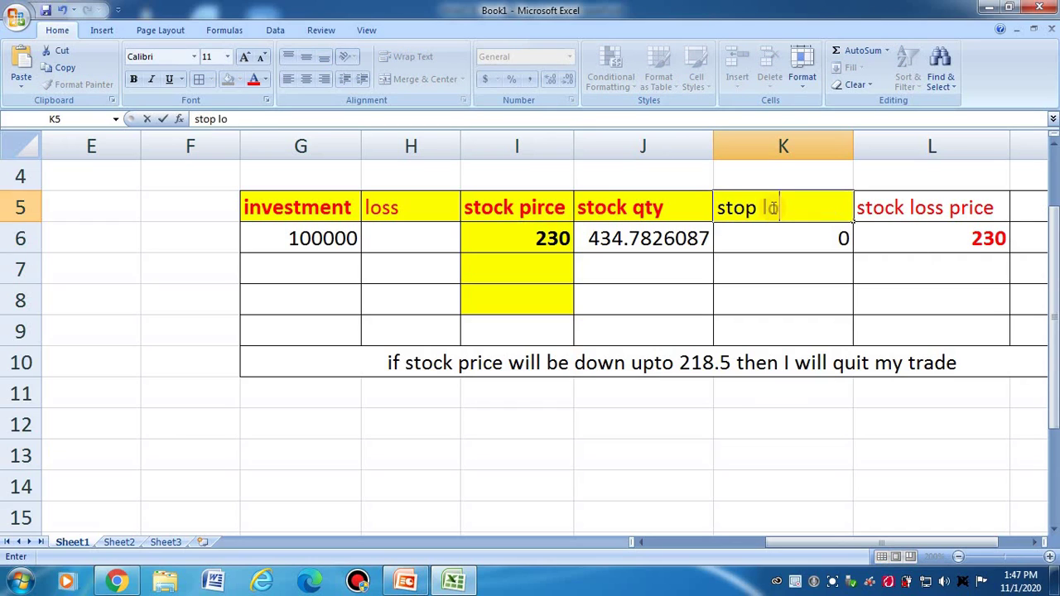
type("ss p")
key("BackSpace")
type("%")
key("Return")
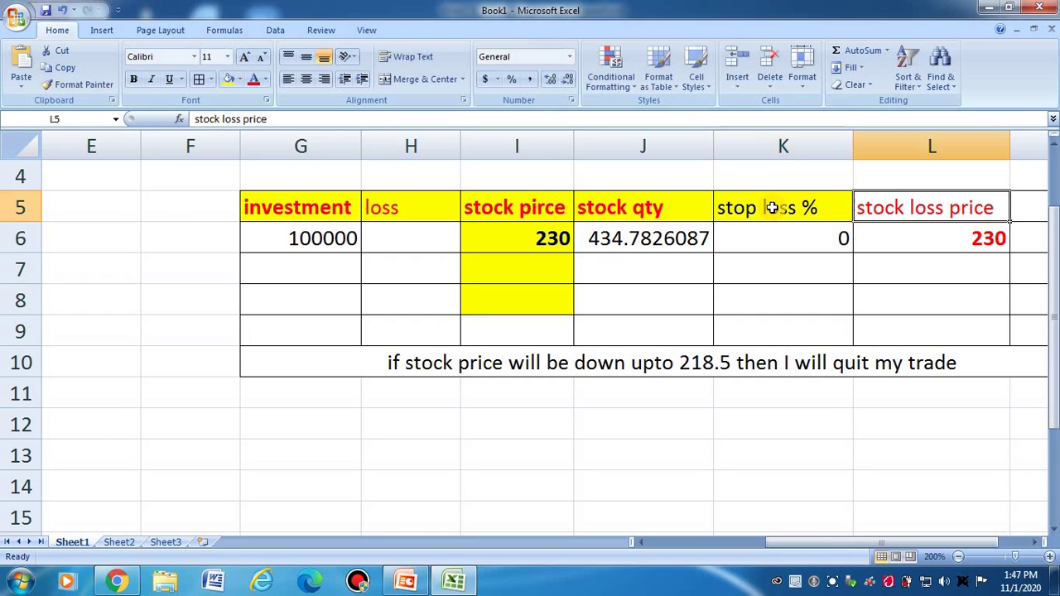
Replace the formula in K6 with 1.68% and clear the stock loss price formula in L6.
left_click(752, 235)
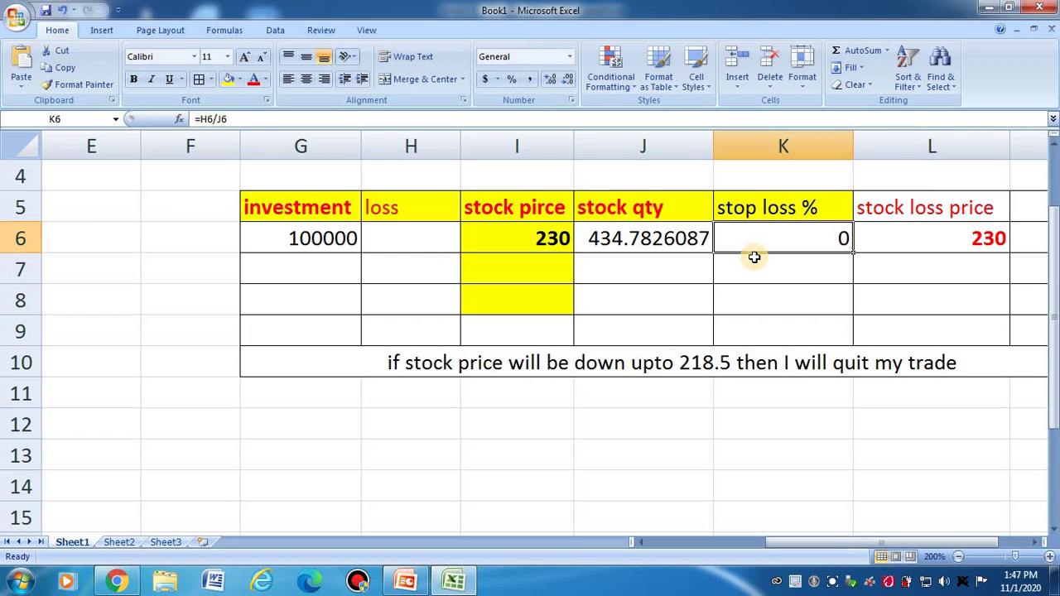
type("1.")
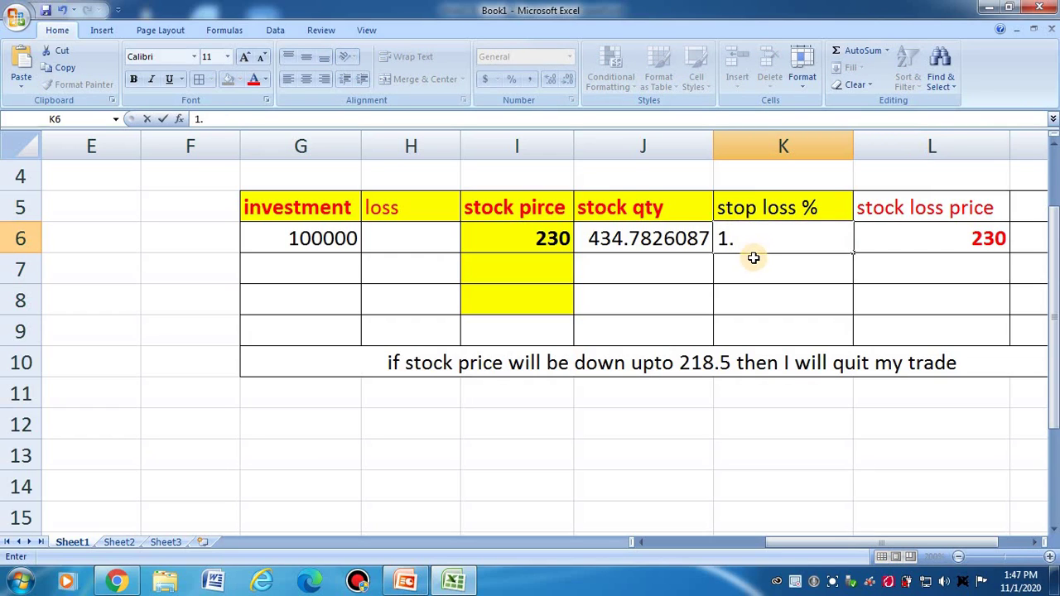
type("68%")
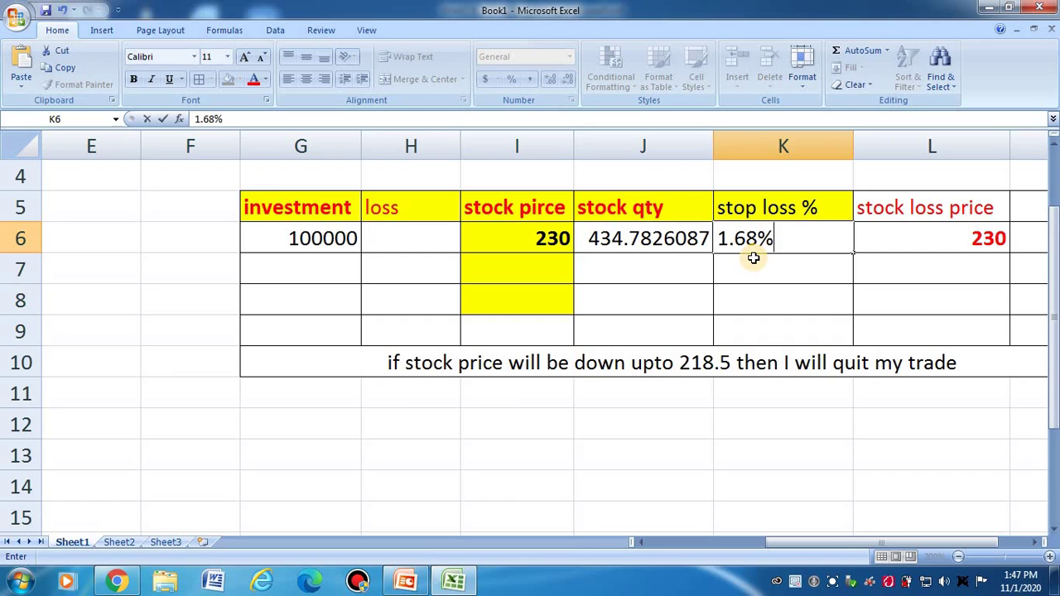
key("Tab")
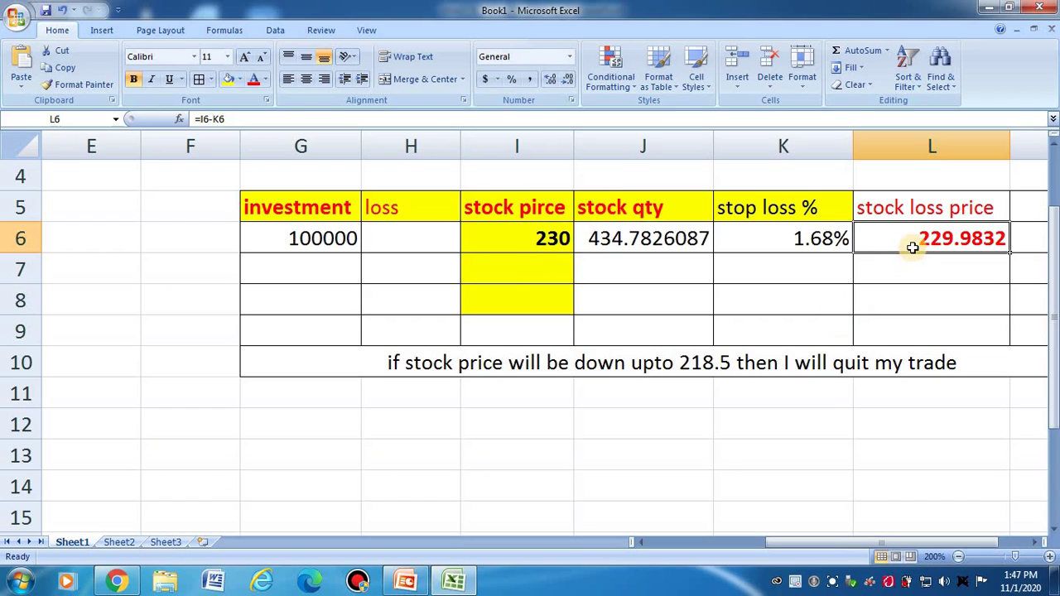
key("Delete")
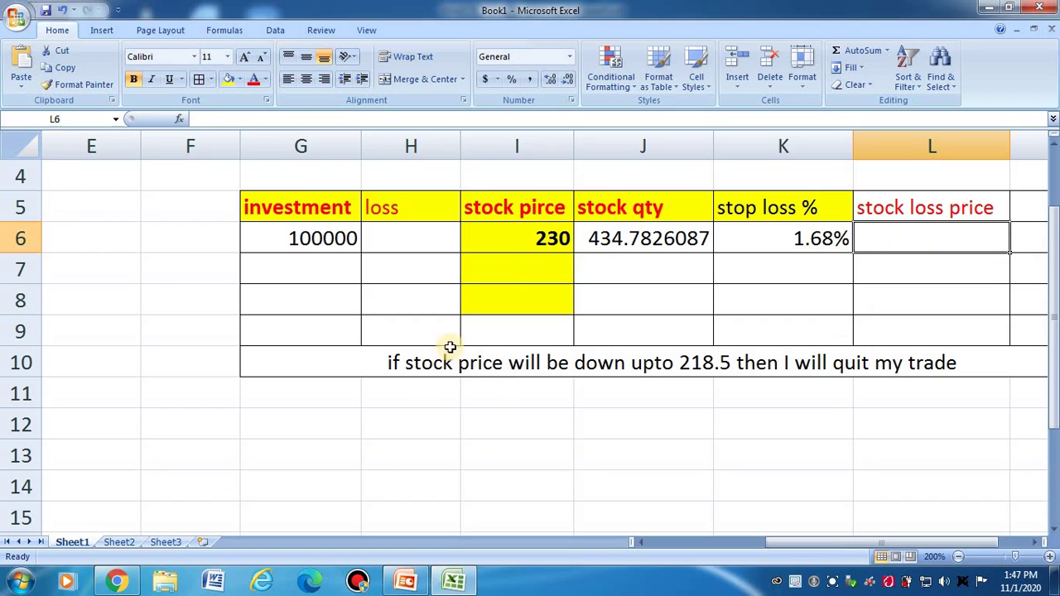
Open Calculator, move it off the stock price column, and compute 230 minus 1.68%.
left_click(20, 582)
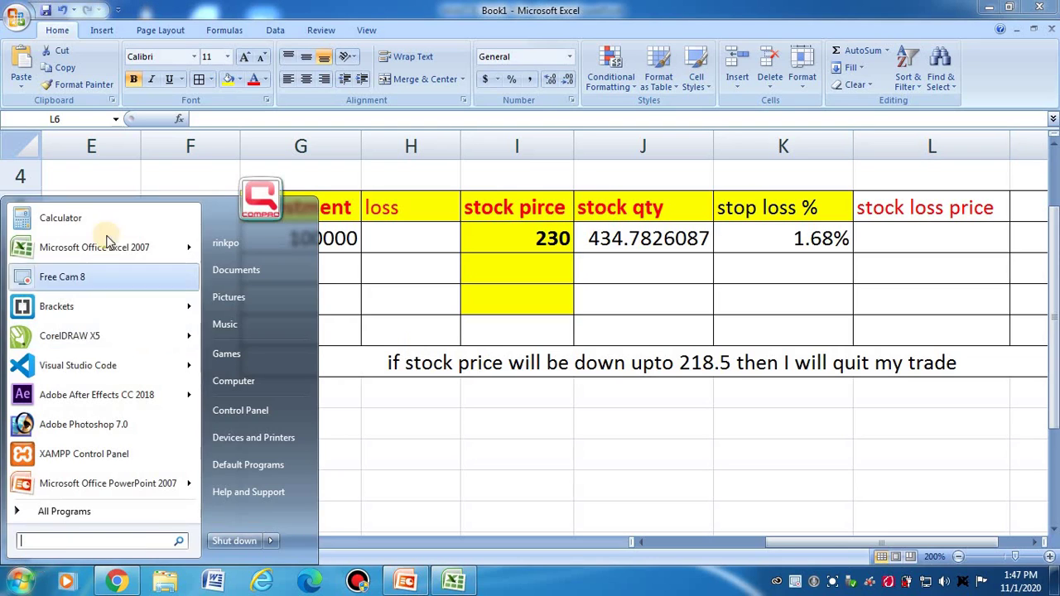
left_click(92, 225)
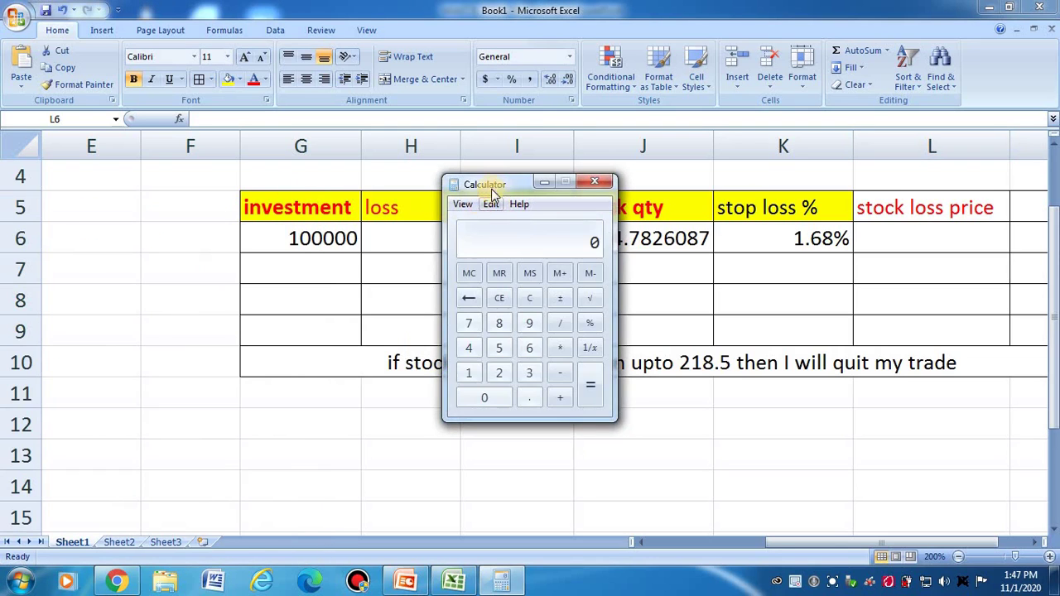
left_click_drag(495, 182, 249, 132)
left_click(221, 312)
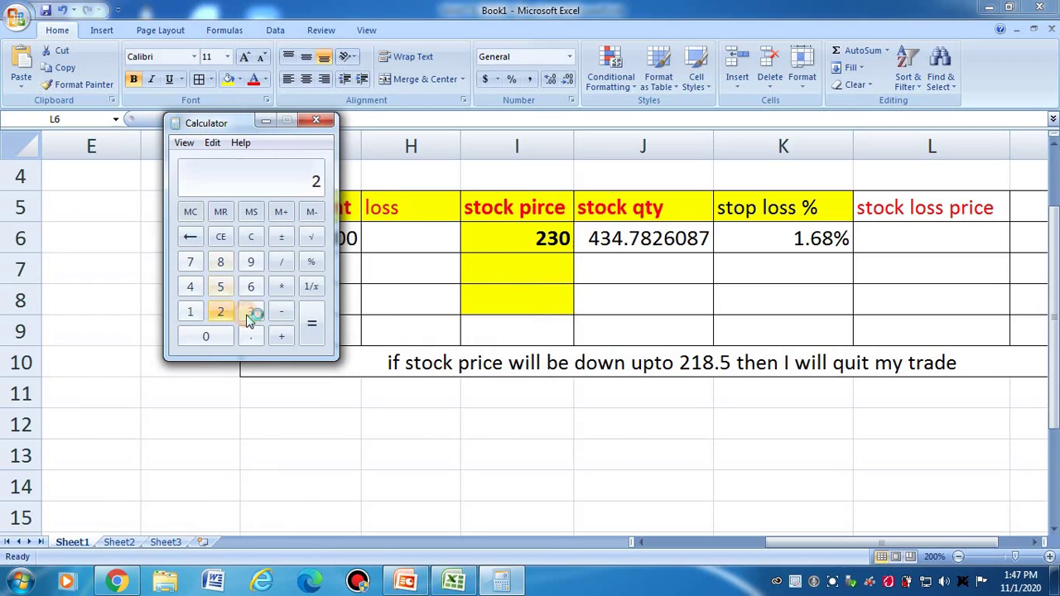
left_click(249, 315)
left_click(206, 336)
left_click(281, 312)
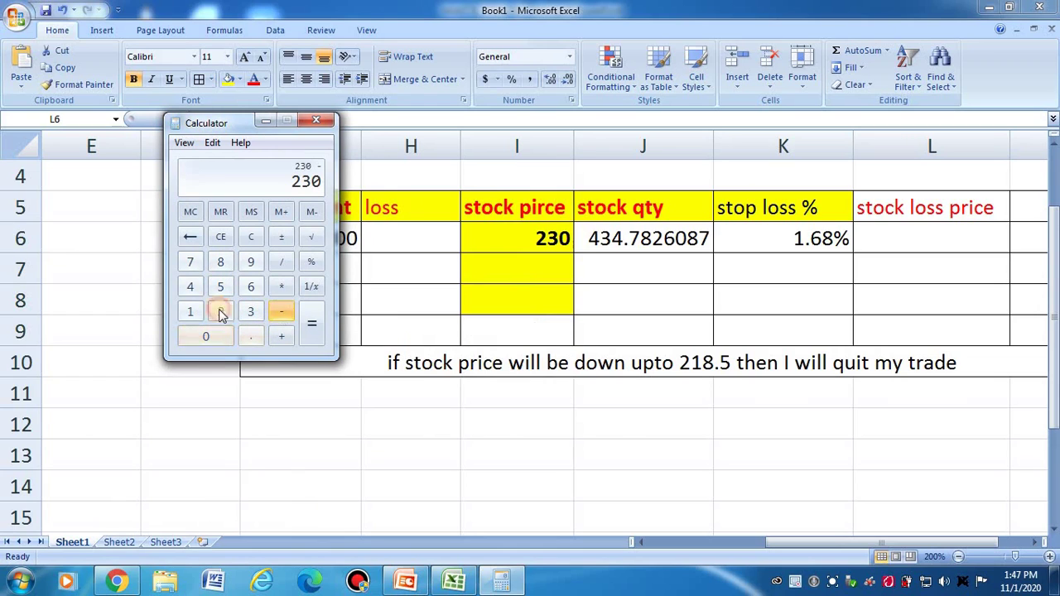
left_click(190, 311)
left_click(250, 336)
left_click(250, 287)
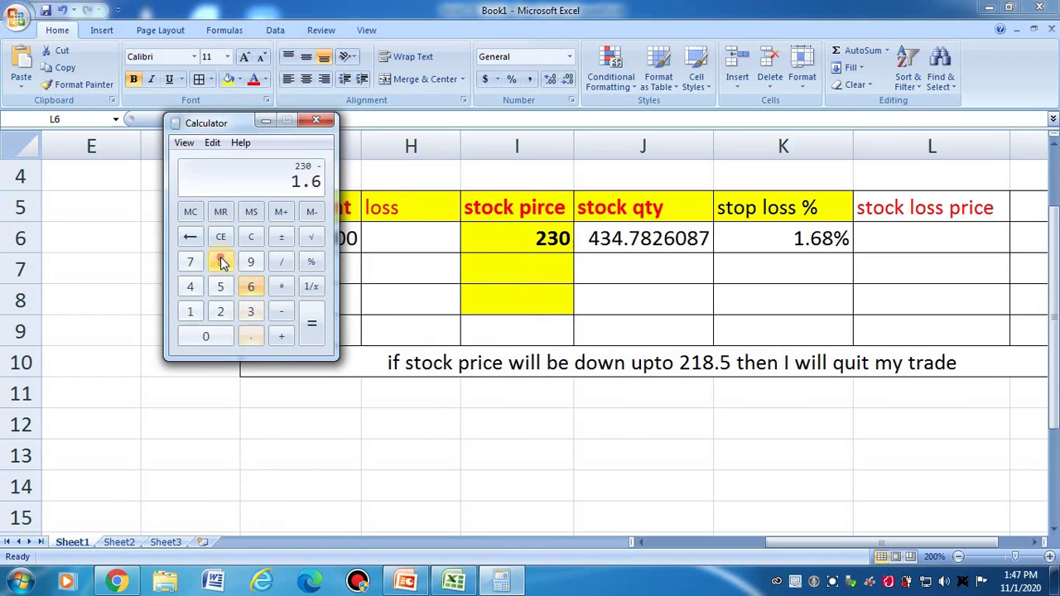
left_click(220, 261)
left_click(304, 263)
left_click(310, 331)
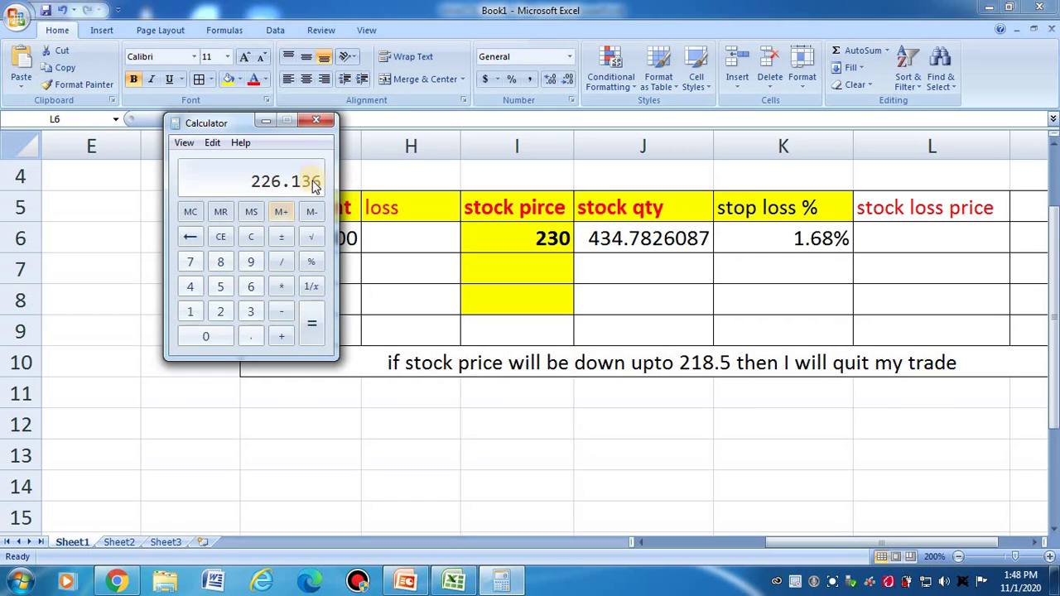
Return to the Excel worksheet and enter 226.36 as the stock loss price in L6.
left_click(895, 236)
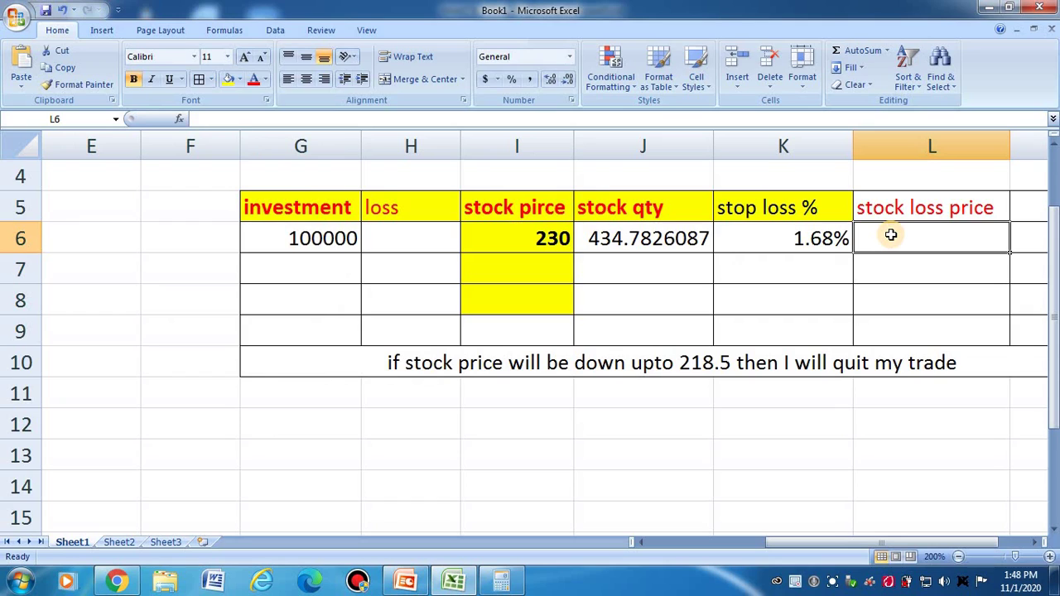
type("226")
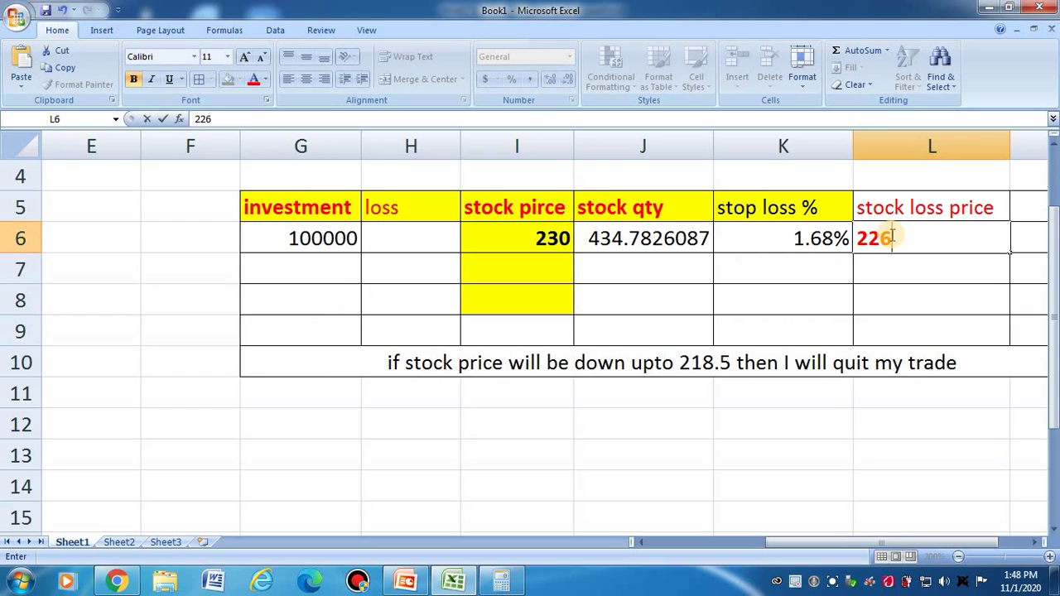
type(".36")
key("Tab")
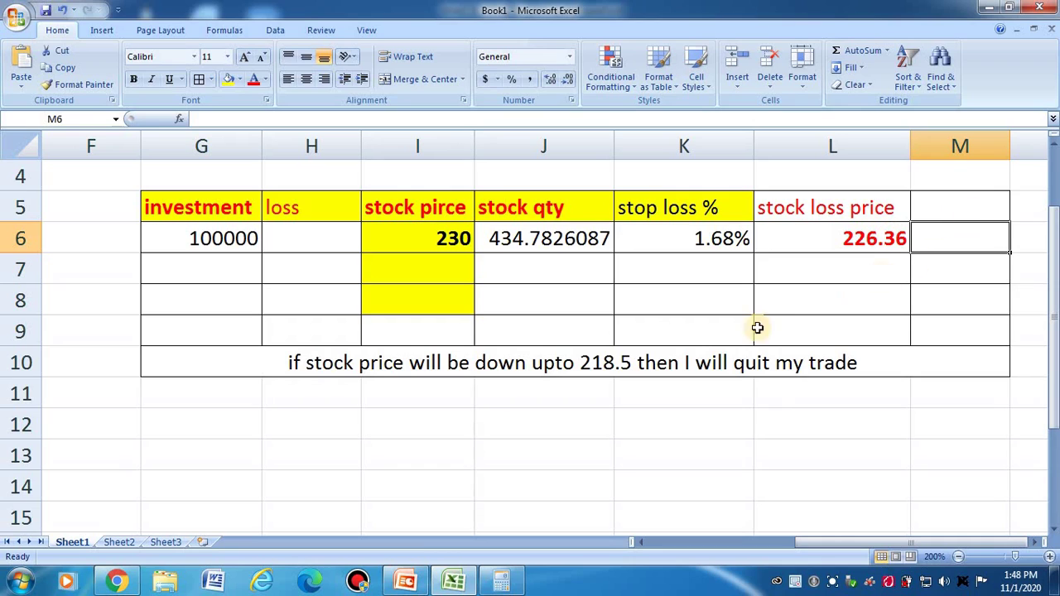
Change the exit price in the merged row 10 note to 226.36.
double_click(629, 364)
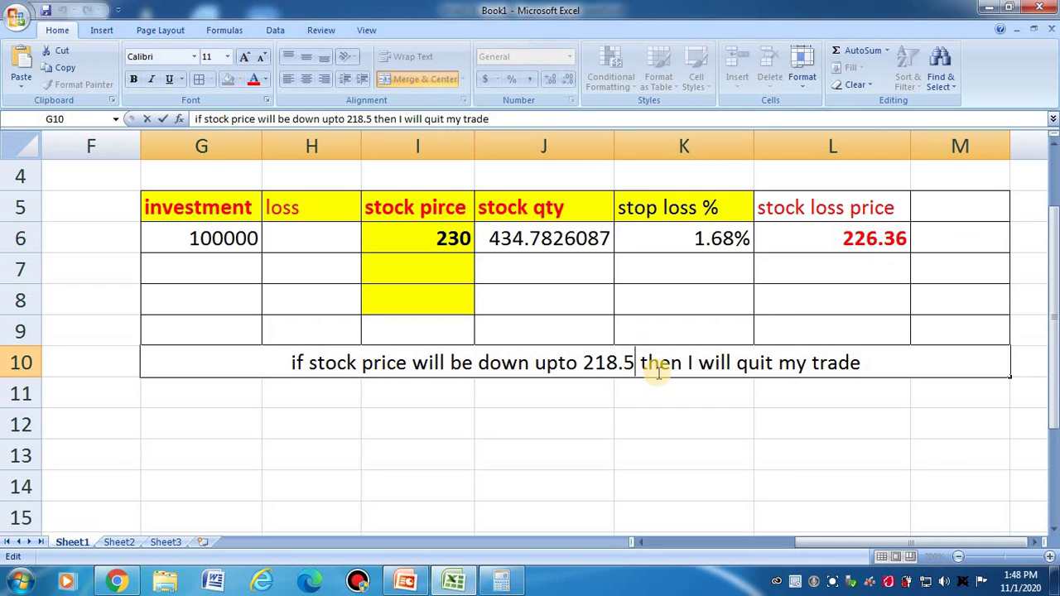
key("BackSpace")
key("BackSpace")
key("BackSpace")
key("BackSpace")
key("BackSpace")
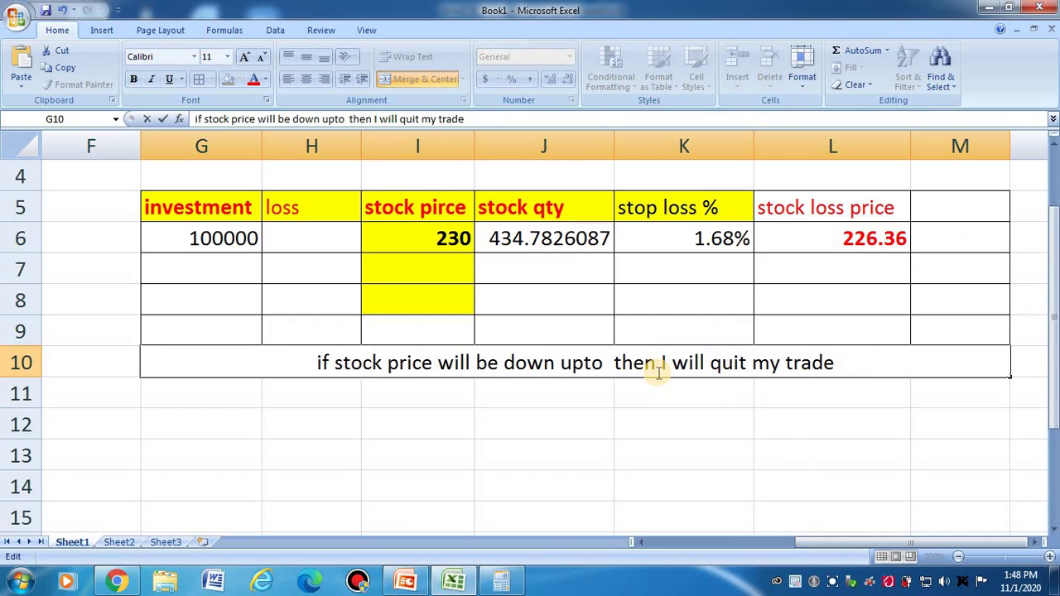
type("226.")
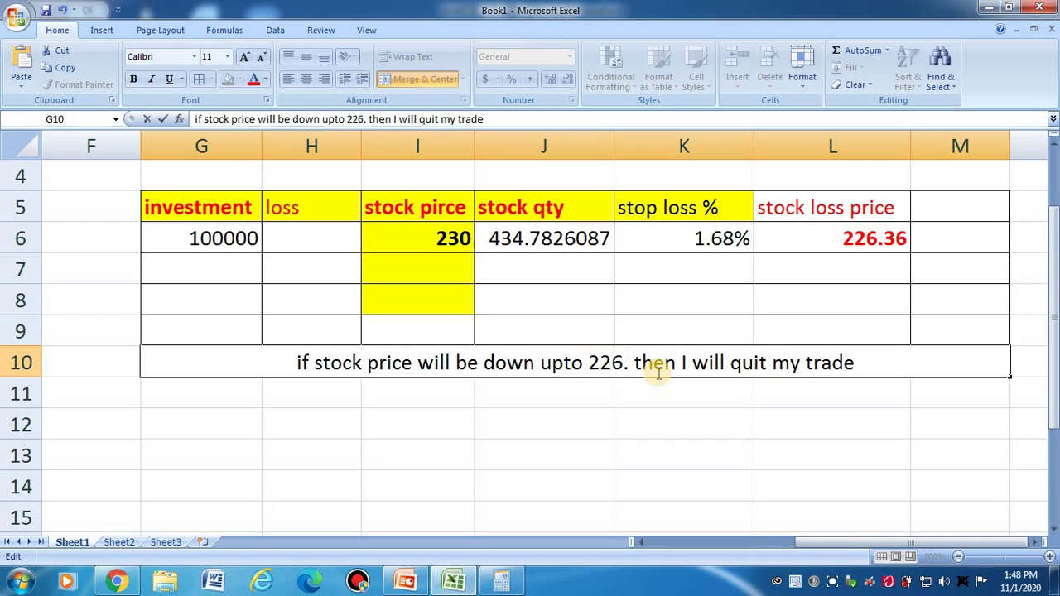
type("3")
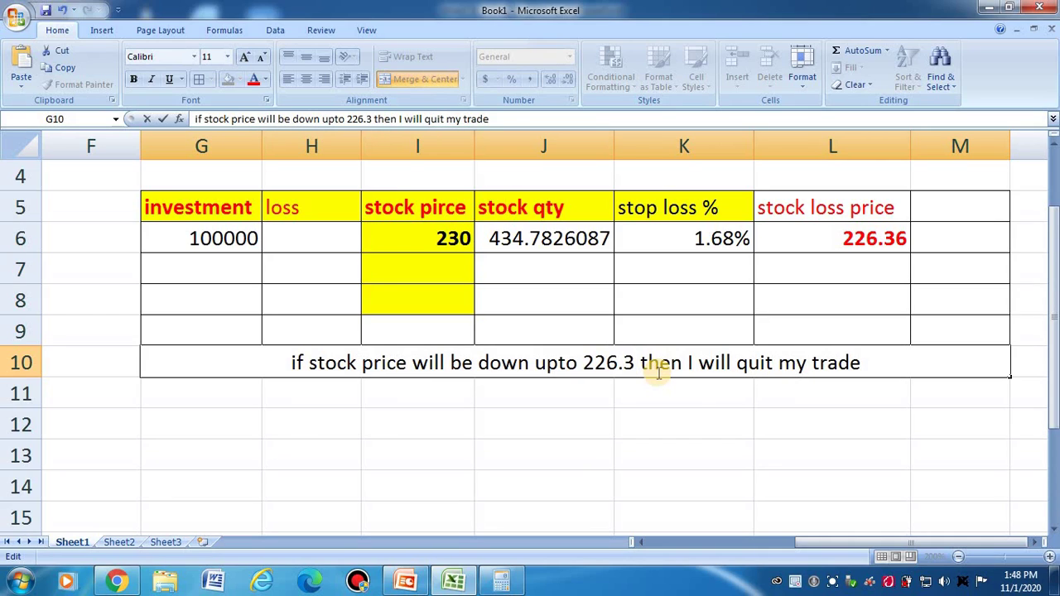
type("6")
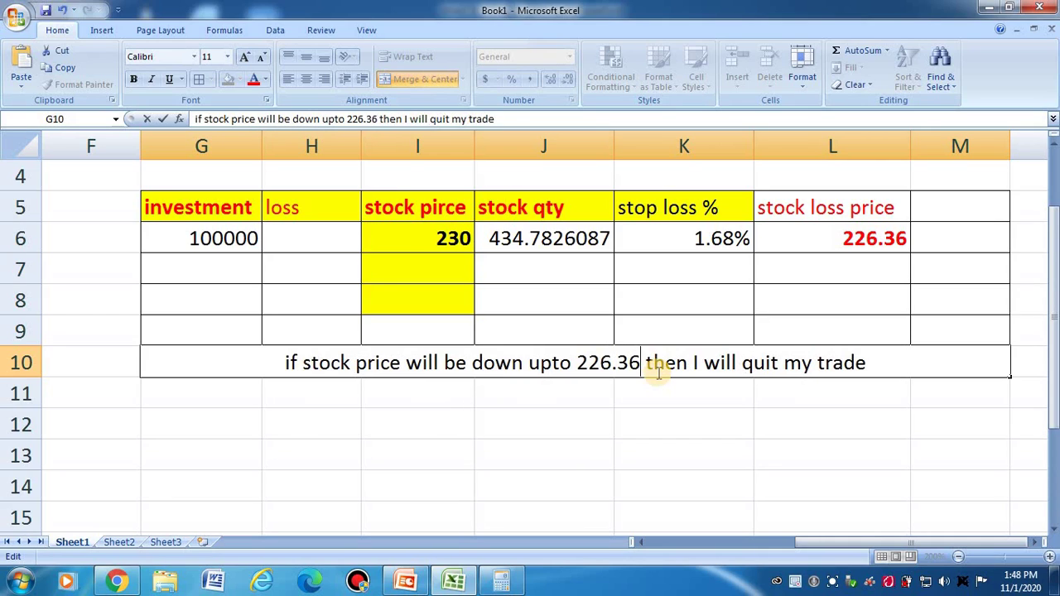
Check the exit price in Calculator, then return to the worksheet and correct the stock loss price in L6 to 226.13.
left_click(507, 584)
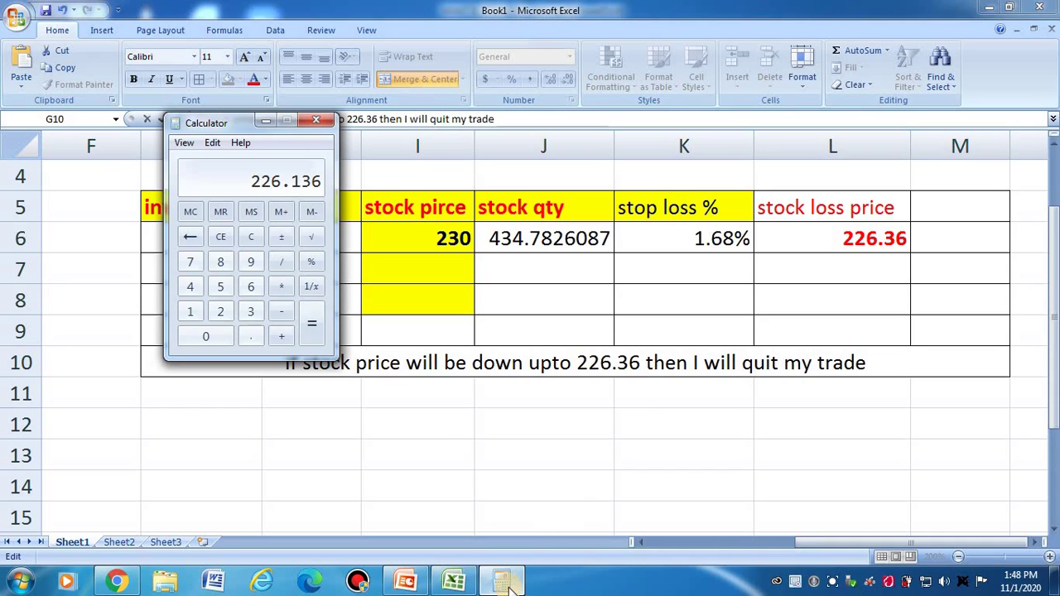
left_click(507, 584)
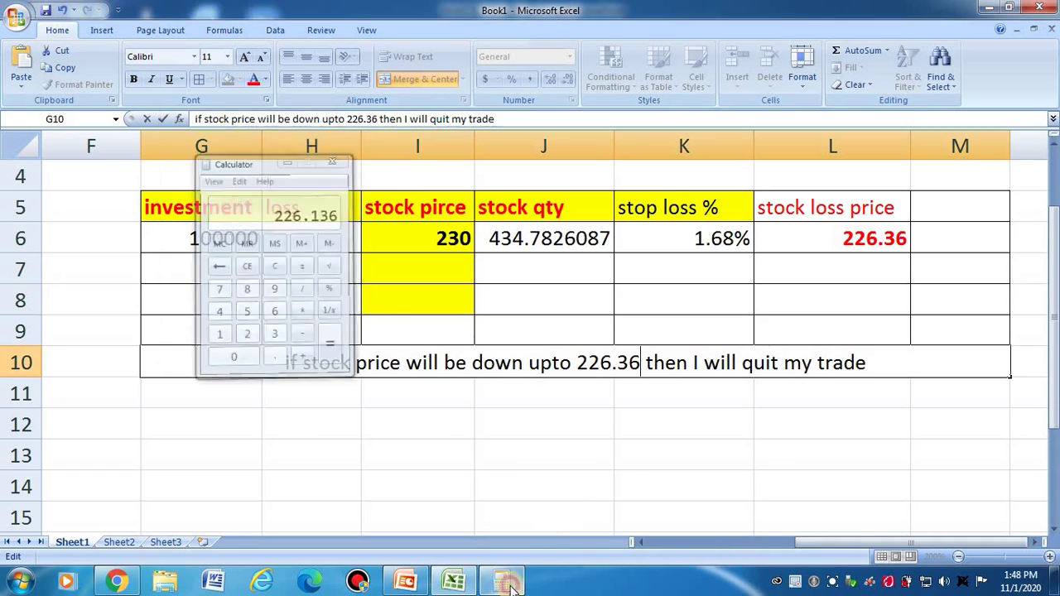
left_click(901, 241)
double_click(901, 241)
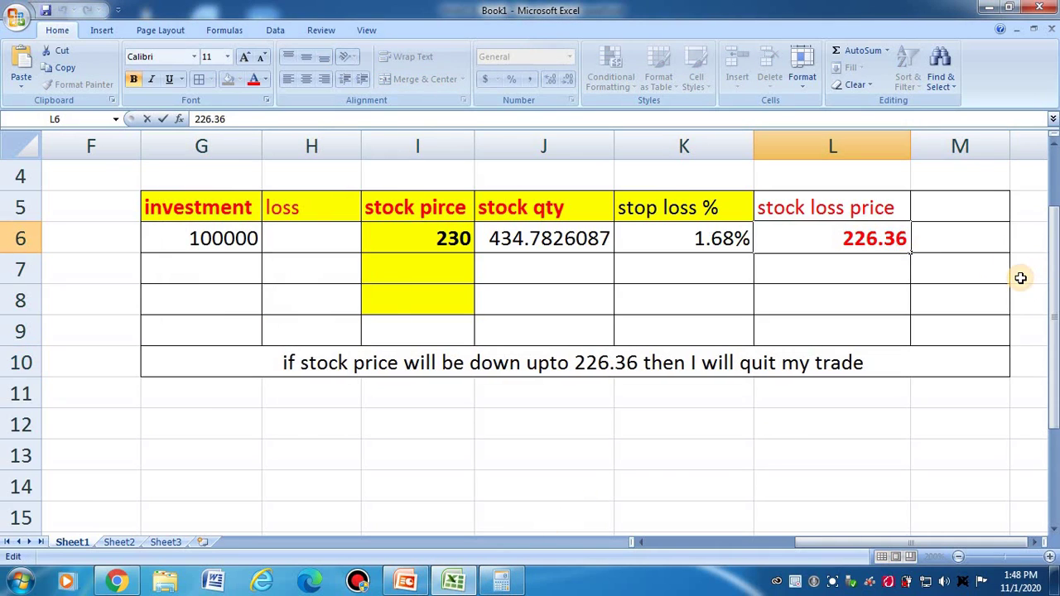
key("Delete")
type("1")
Change the exit price in the merged row 10 note to 226.13.
double_click(627, 365)
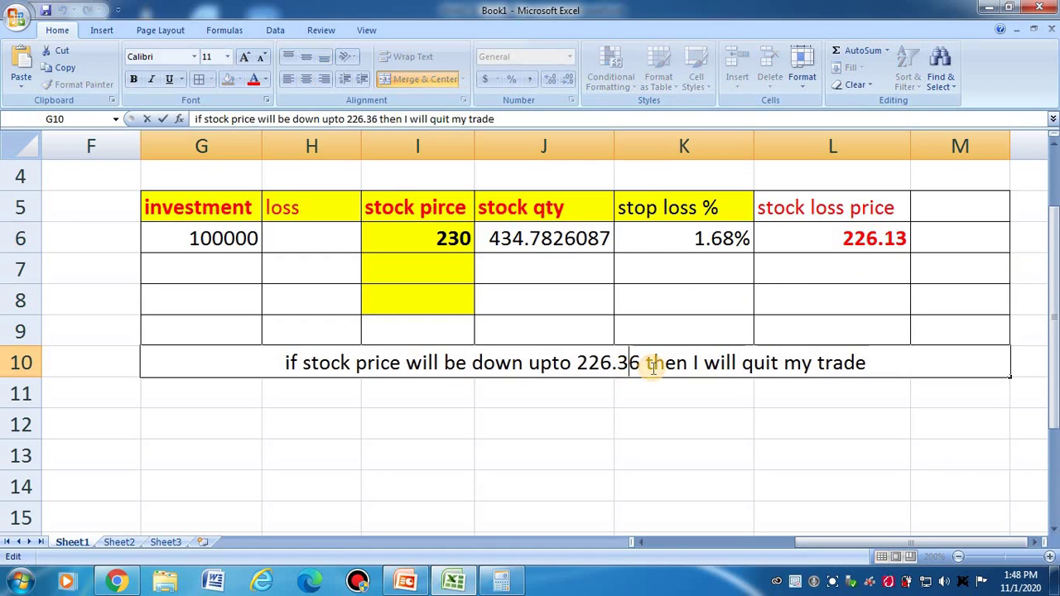
key("Delete")
key("BackSpace")
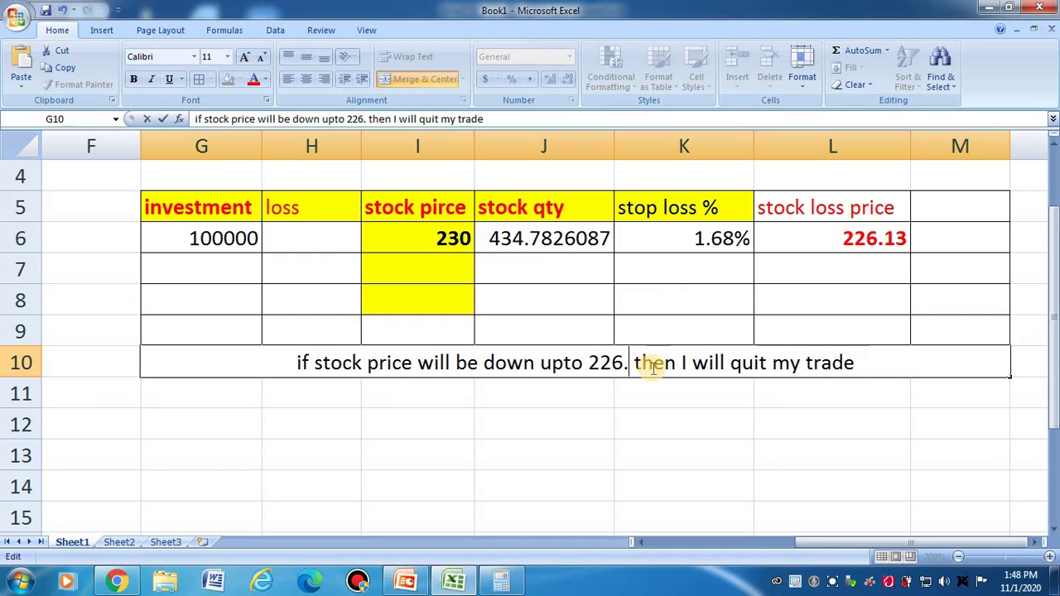
type("13")
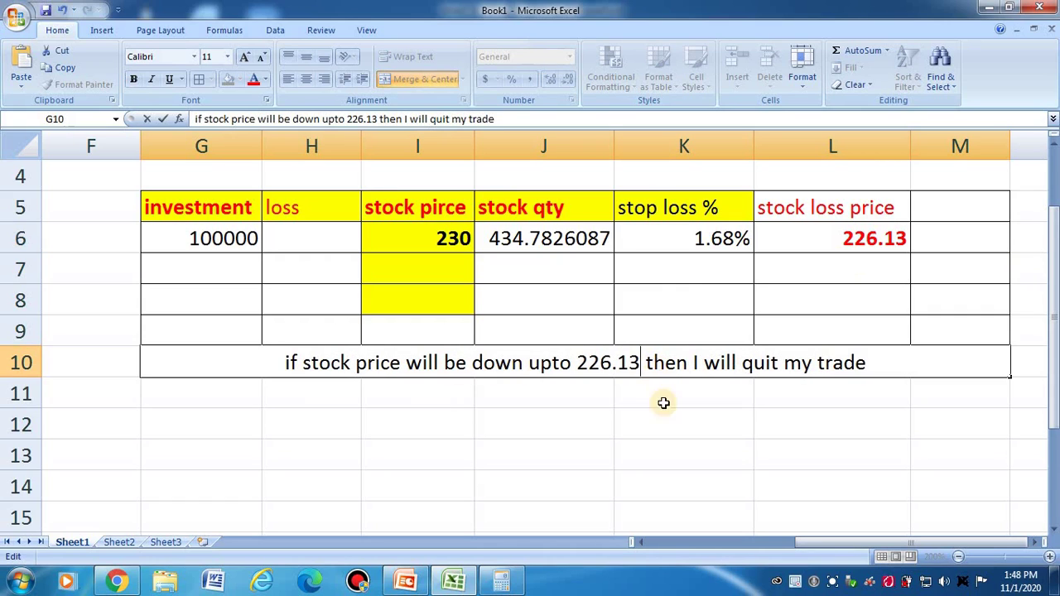
left_click(667, 430)
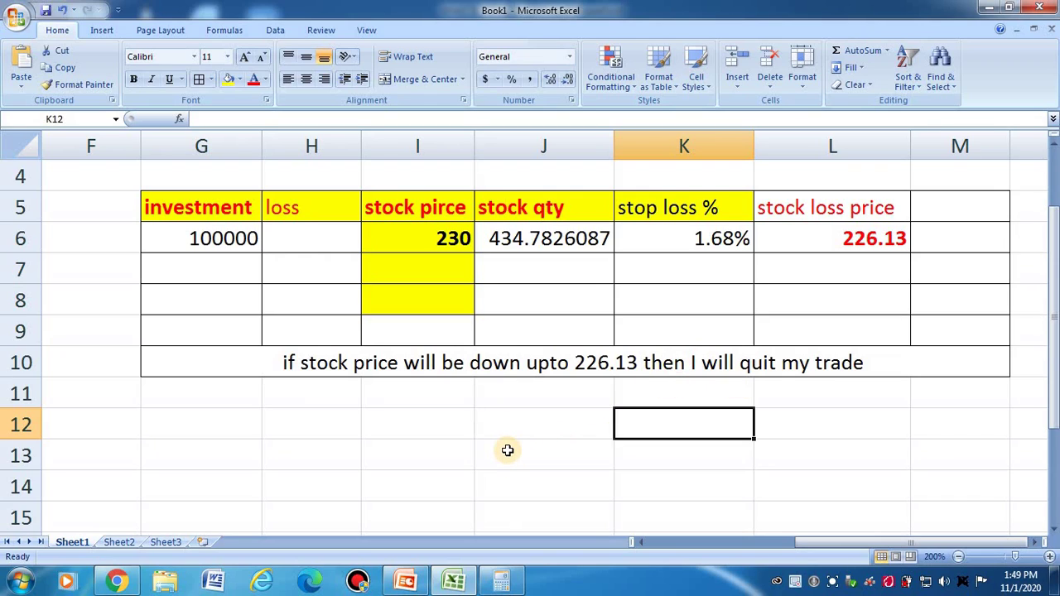
Below the table, enter 226.15 in H13 and the stock quantity 434.78 in I13.
left_click(304, 457)
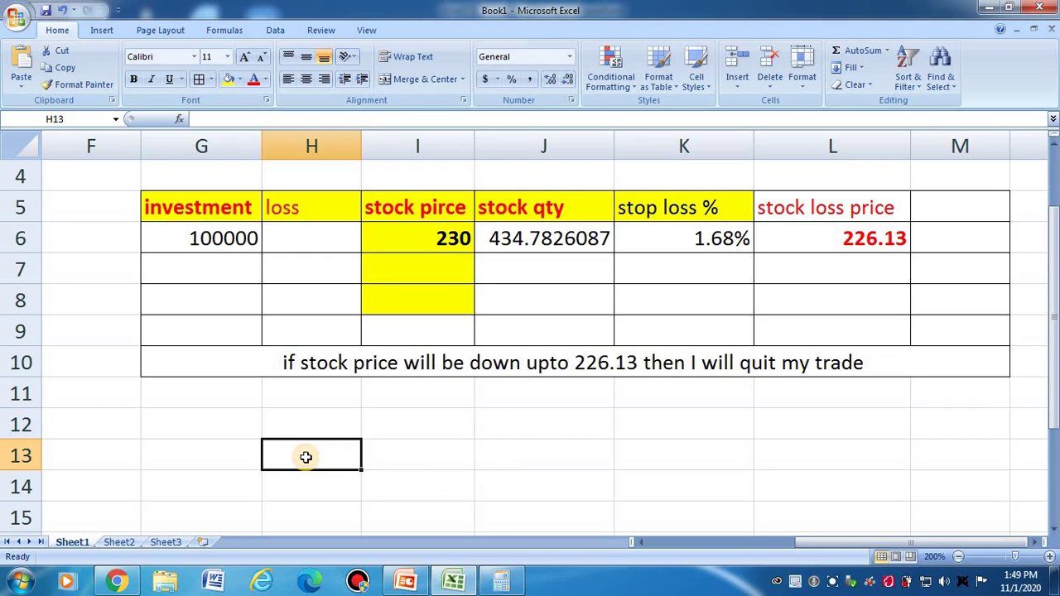
type("221")
key("BackSpace")
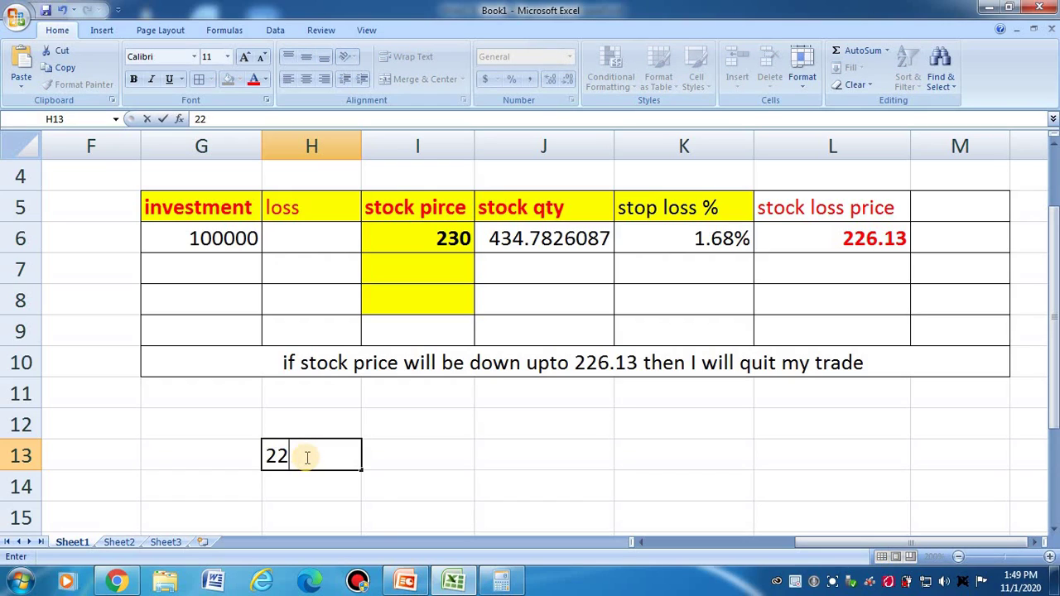
type("6.15")
key("Tab")
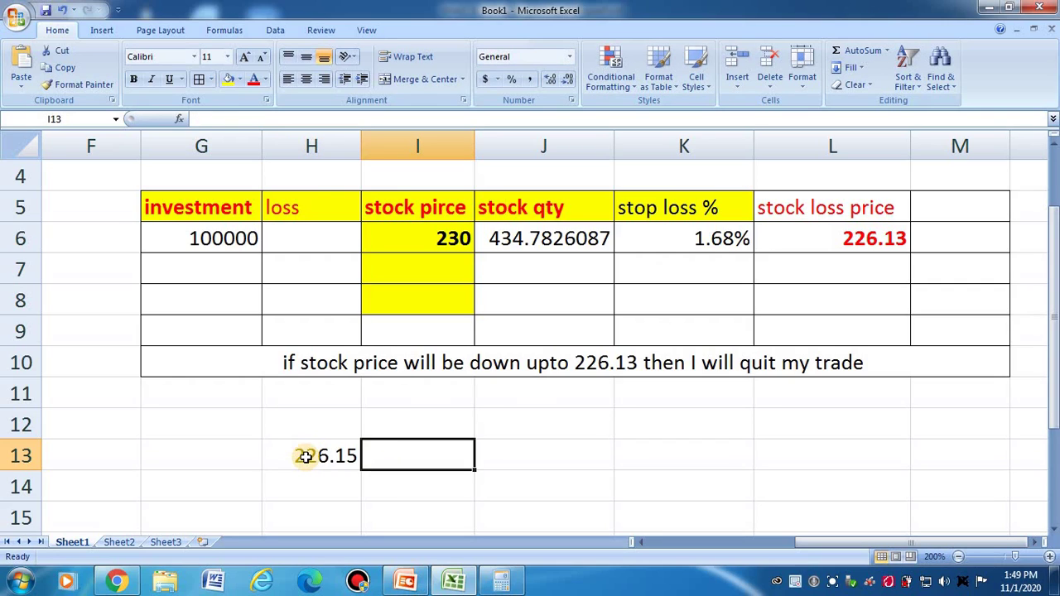
type("43")
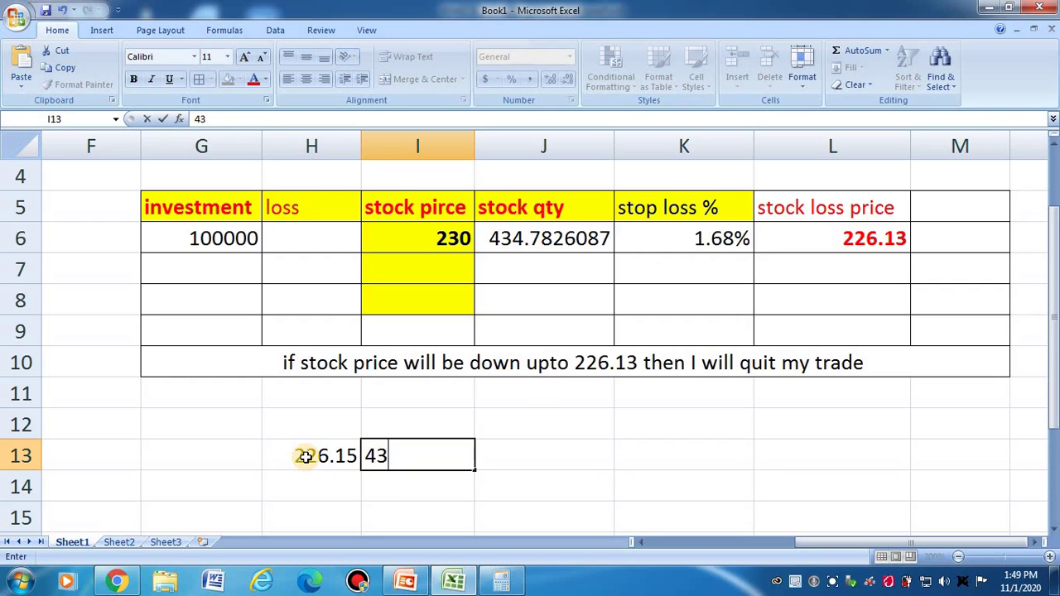
type("4.78")
key("Tab")
type("=")
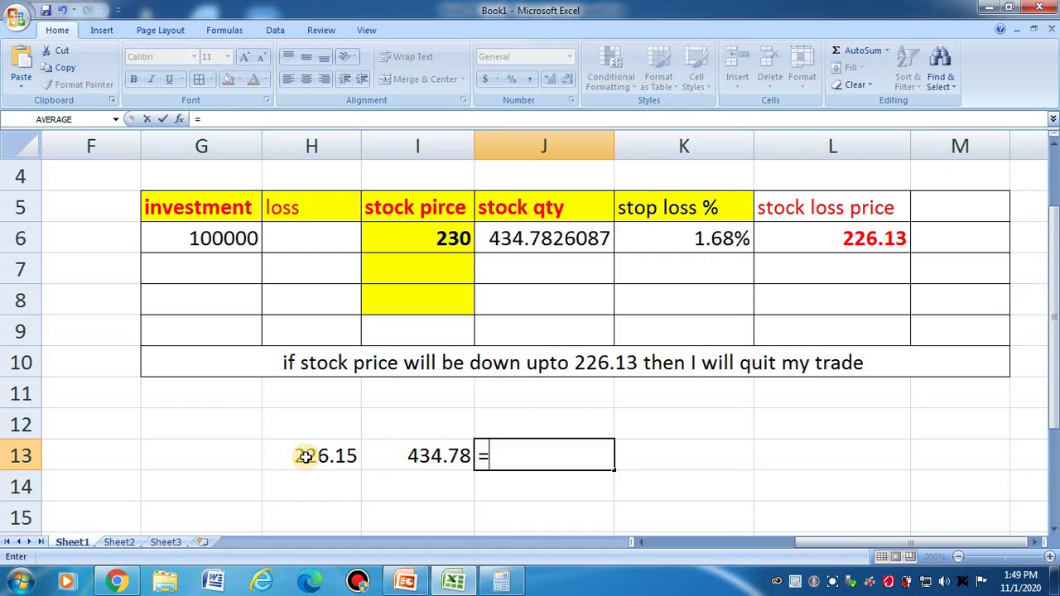
left_click(319, 455)
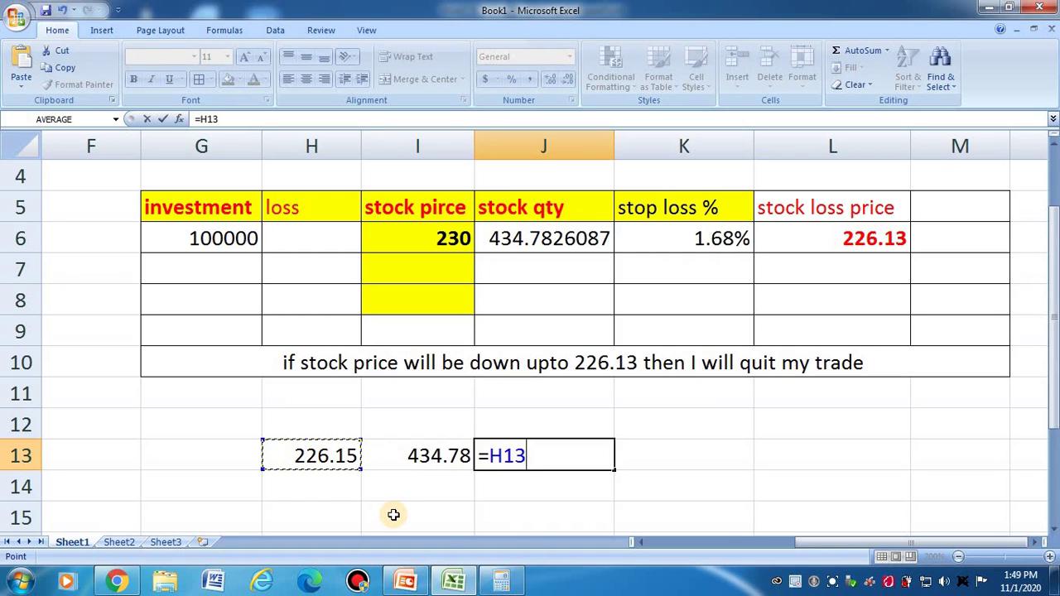
key("Escape")
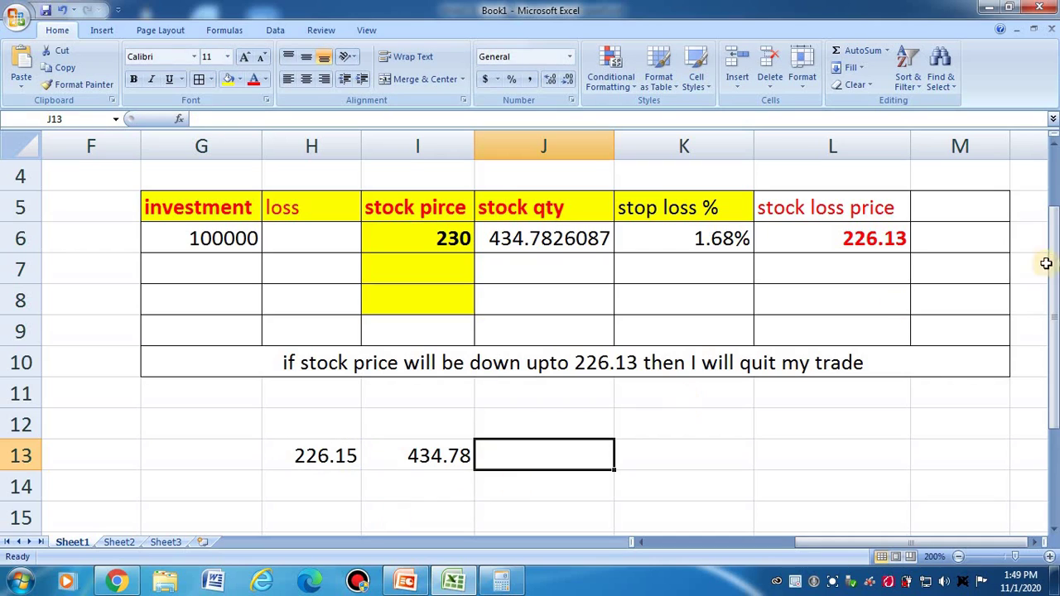
Enter the formula =I6-L6 in M6 to subtract the stock loss price from the stock price.
left_click(960, 240)
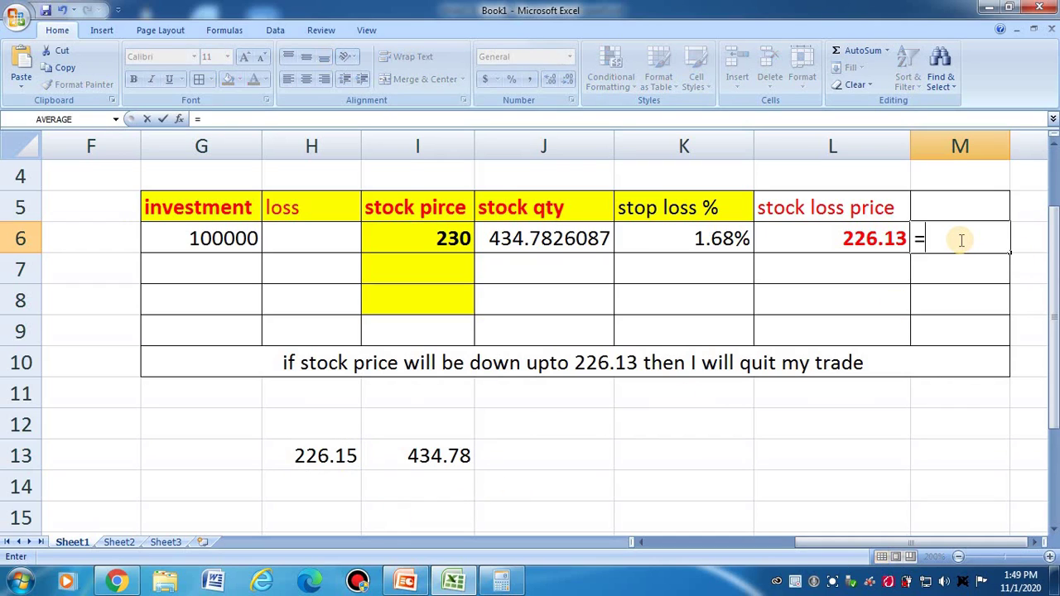
type("=")
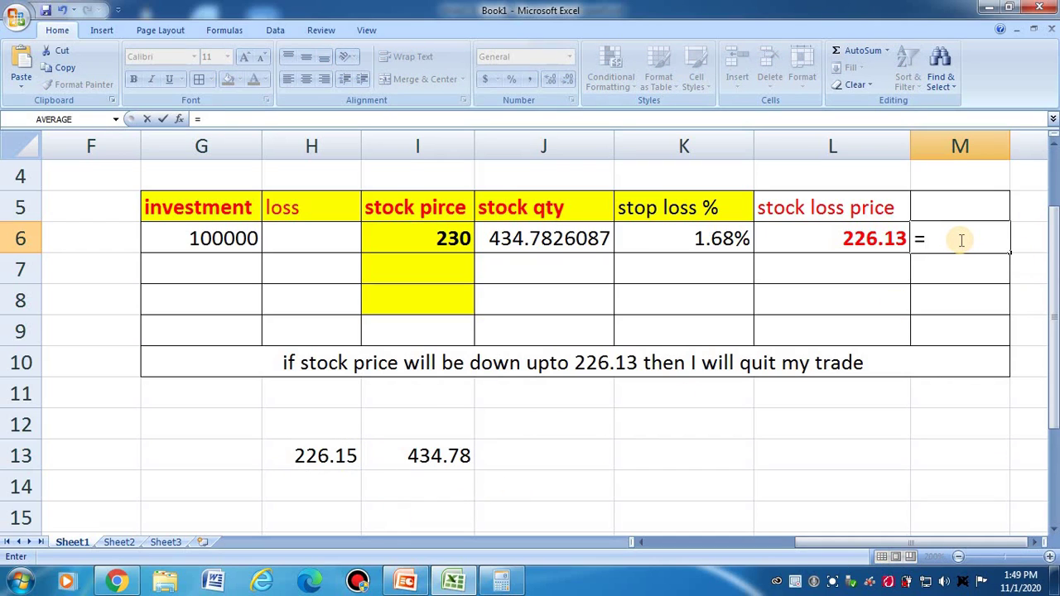
left_click(451, 238)
type("-")
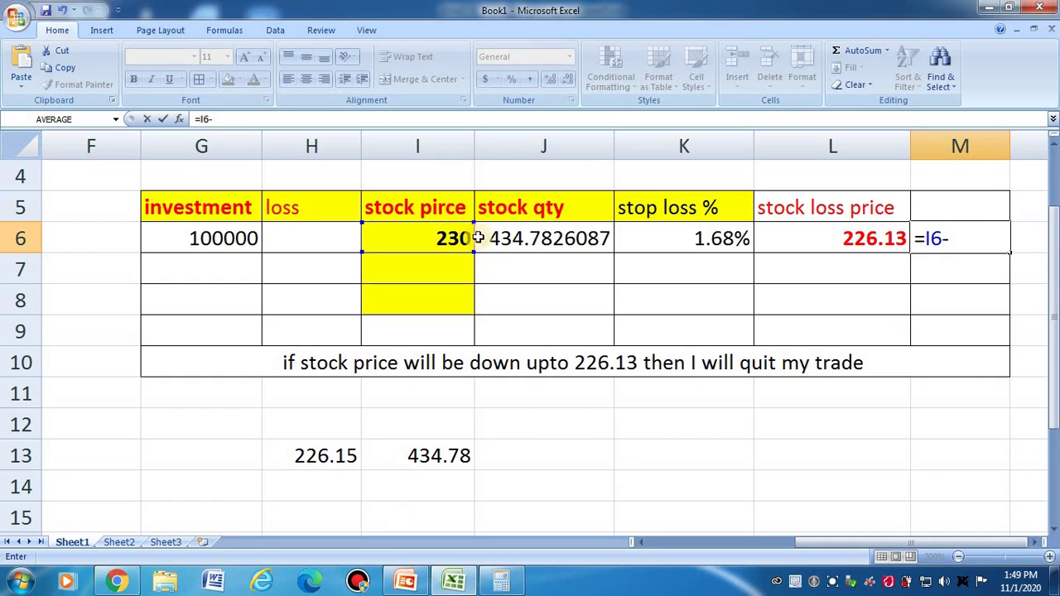
left_click(892, 240)
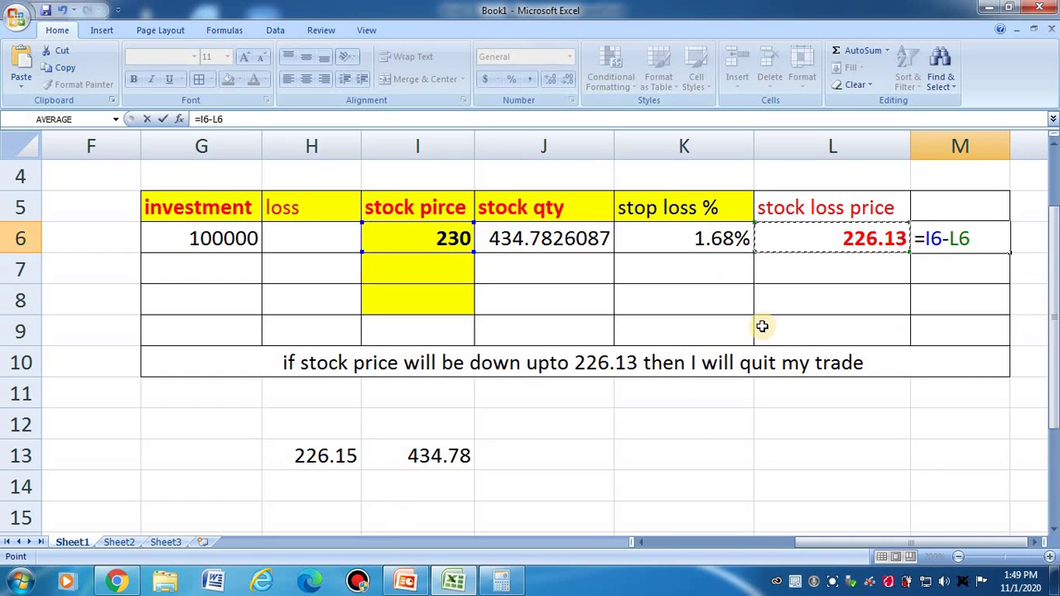
key("Tab")
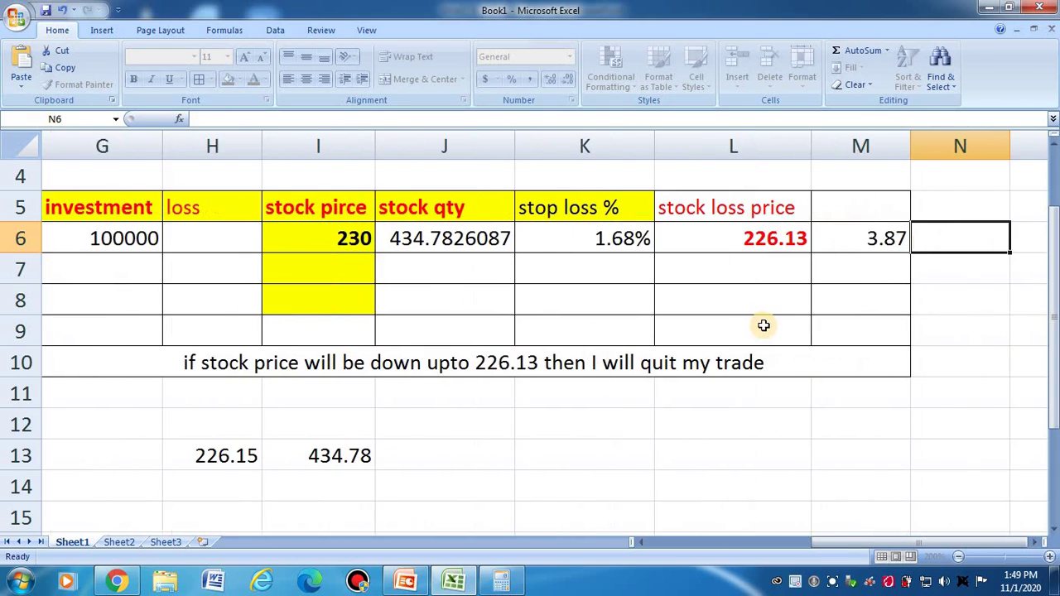
Add the header "per stock loss" in M5 and widen column M to fit it.
left_click(863, 205)
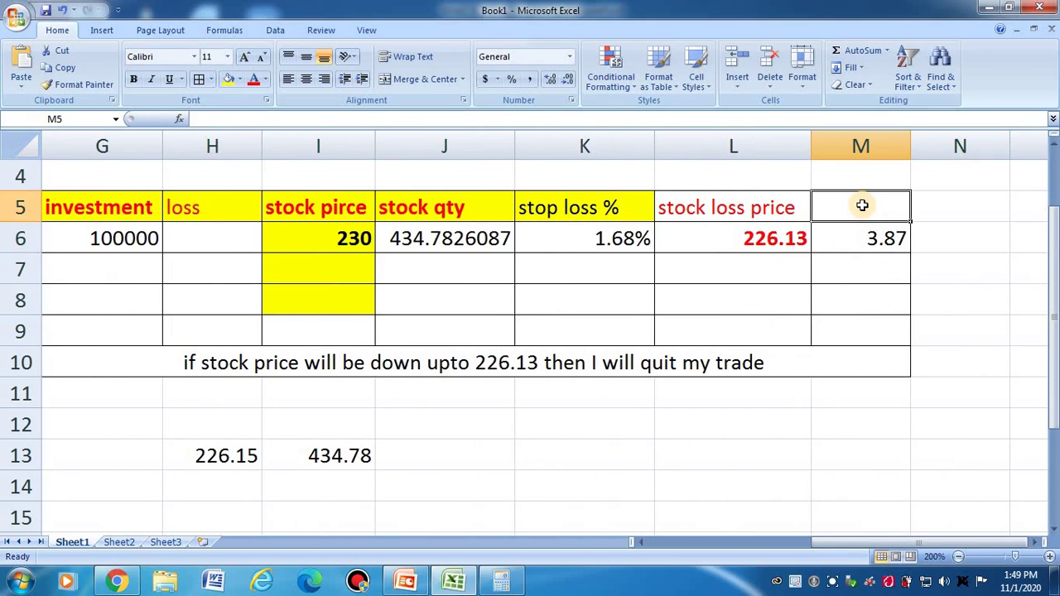
type("per")
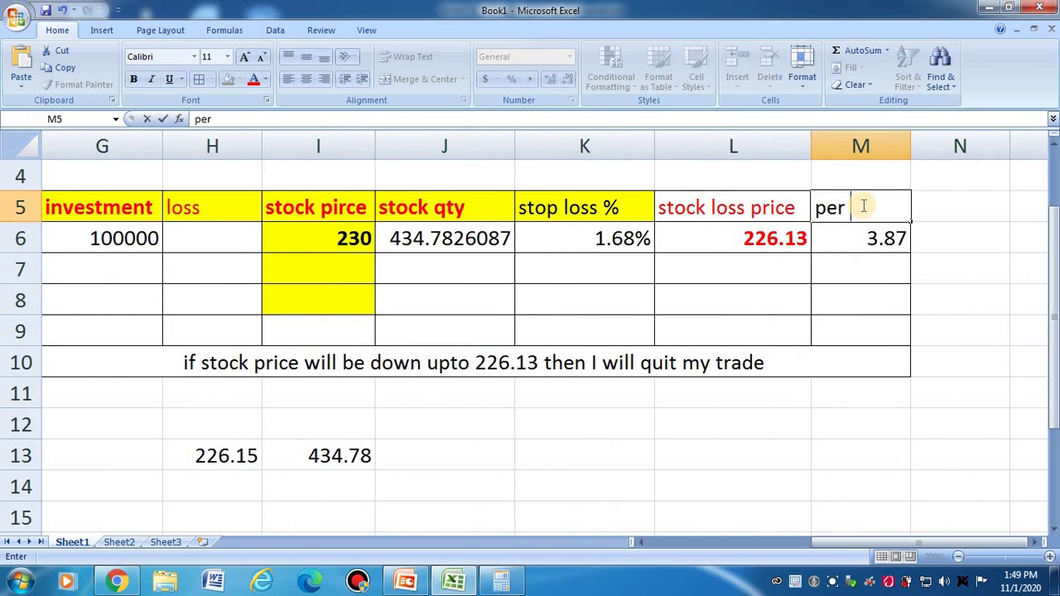
type(" stock l")
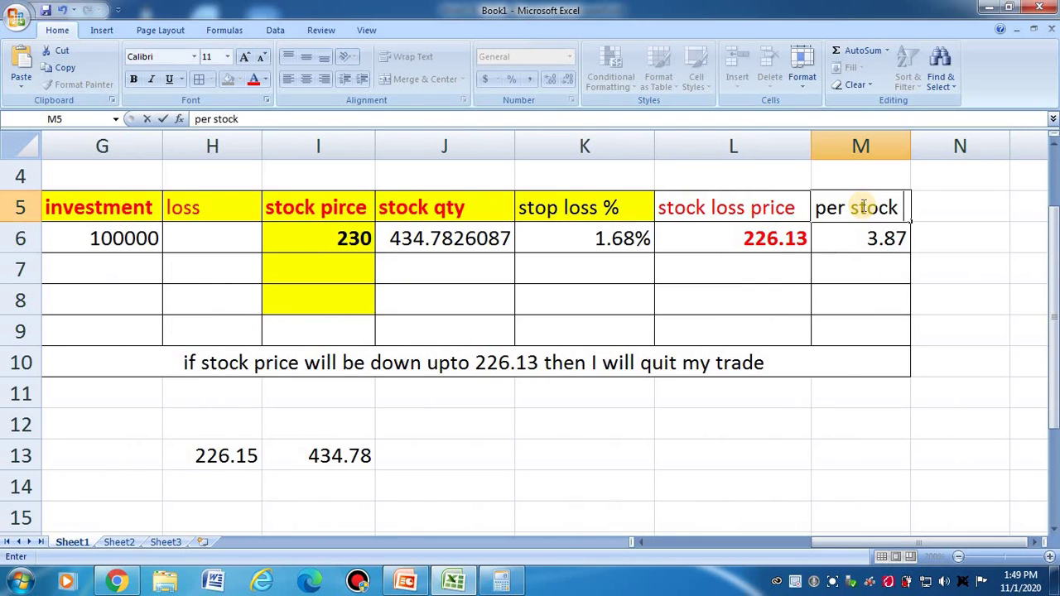
type("oss")
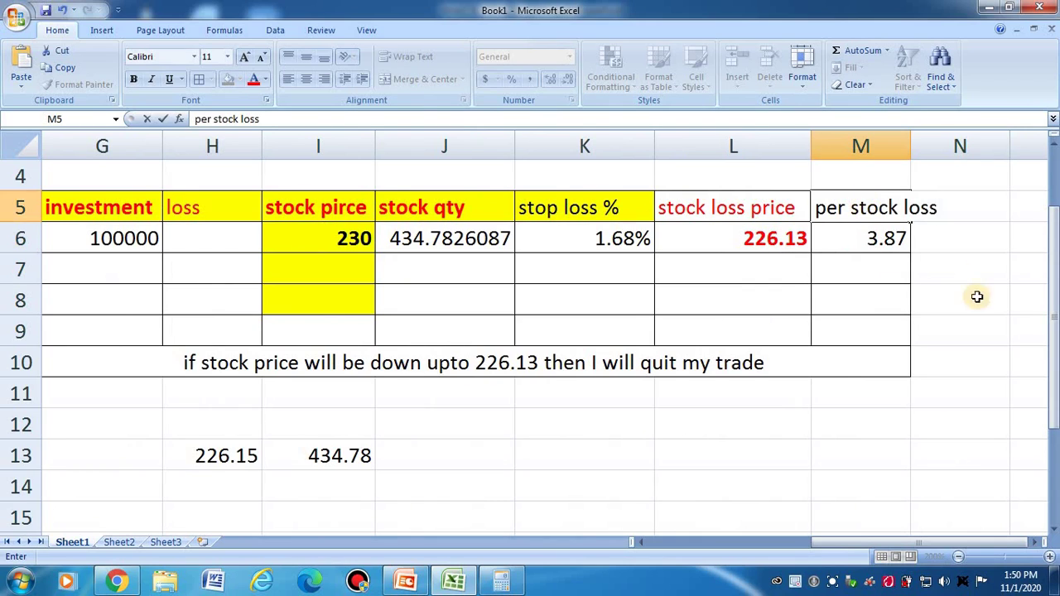
left_click(902, 357)
left_click_drag(911, 147, 951, 147)
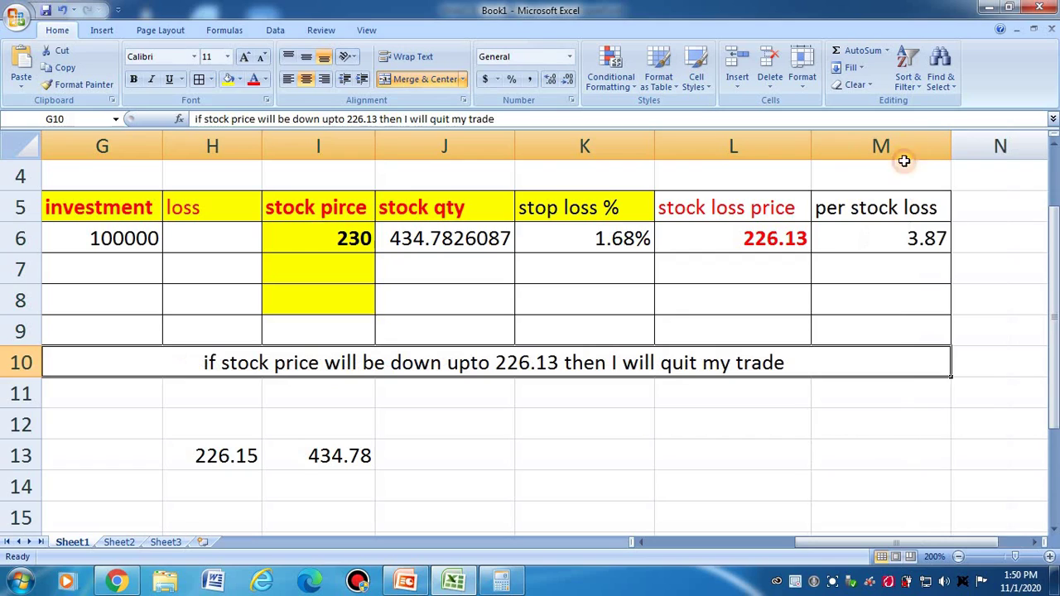
left_click(731, 418)
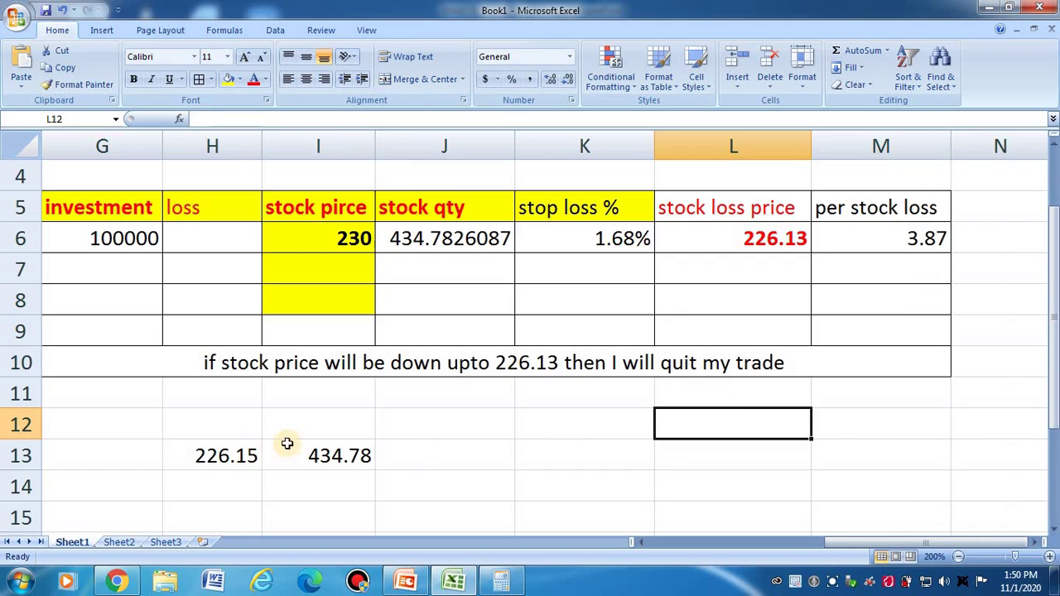
Replace the value in H13 with the per-stock loss of 3.87.
left_click(228, 456)
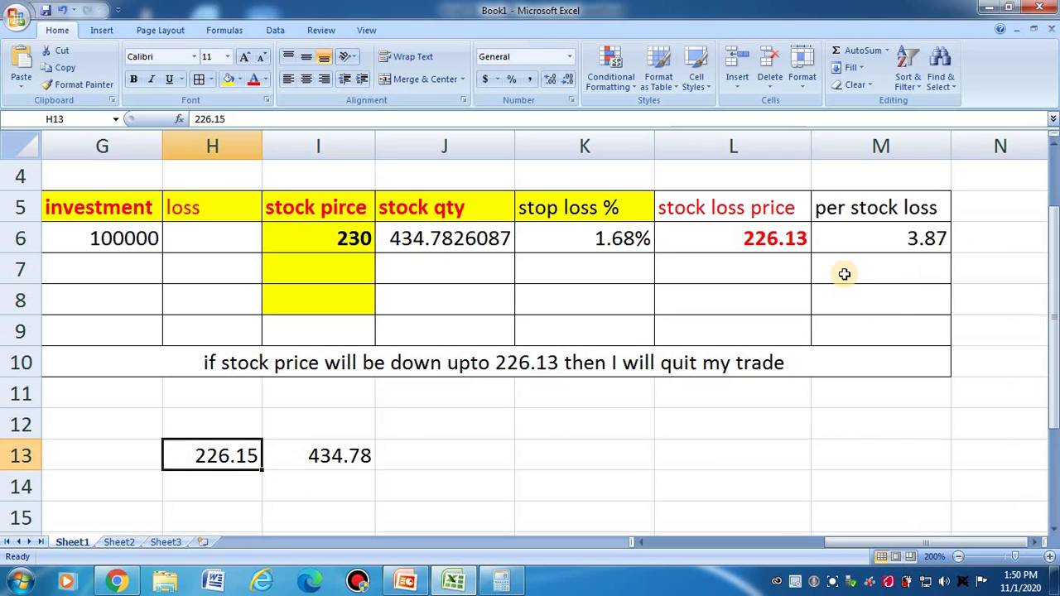
type("3.")
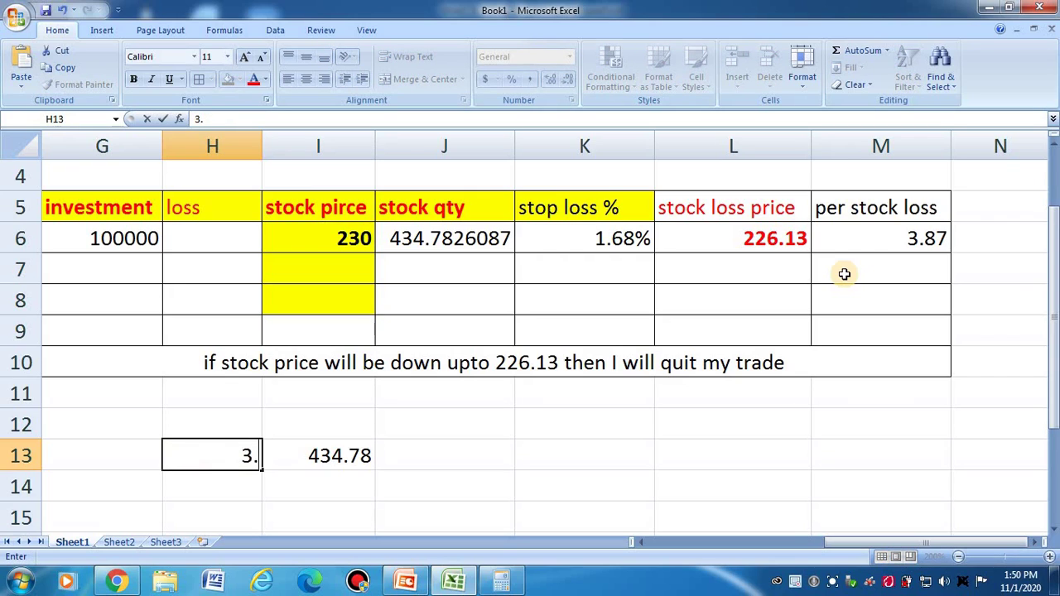
type("87")
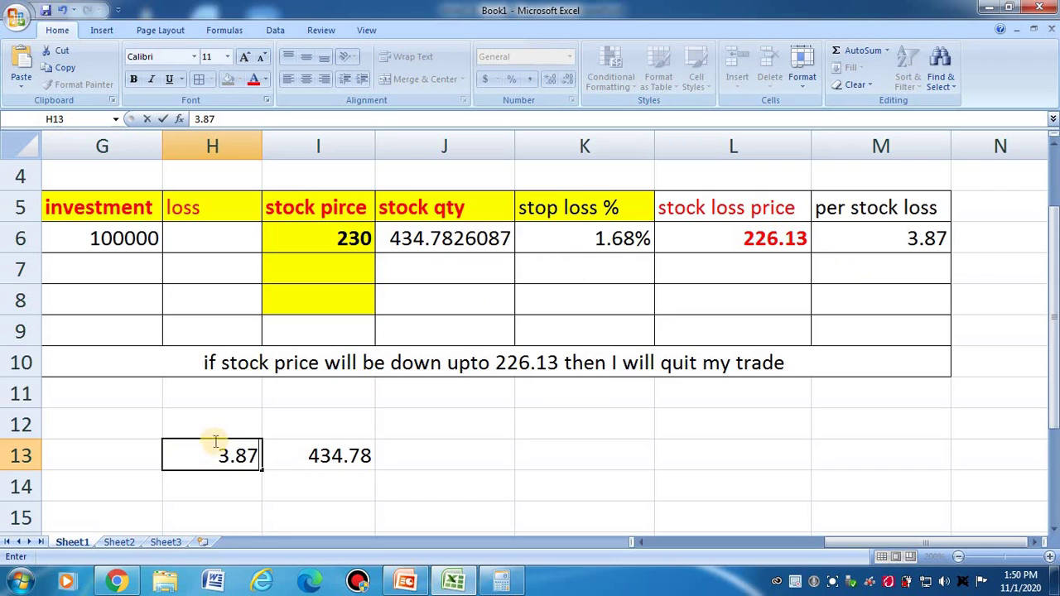
Label H12 "per stock loss" and I12 "stock qty", and fit column H to its contents.
left_click(227, 419)
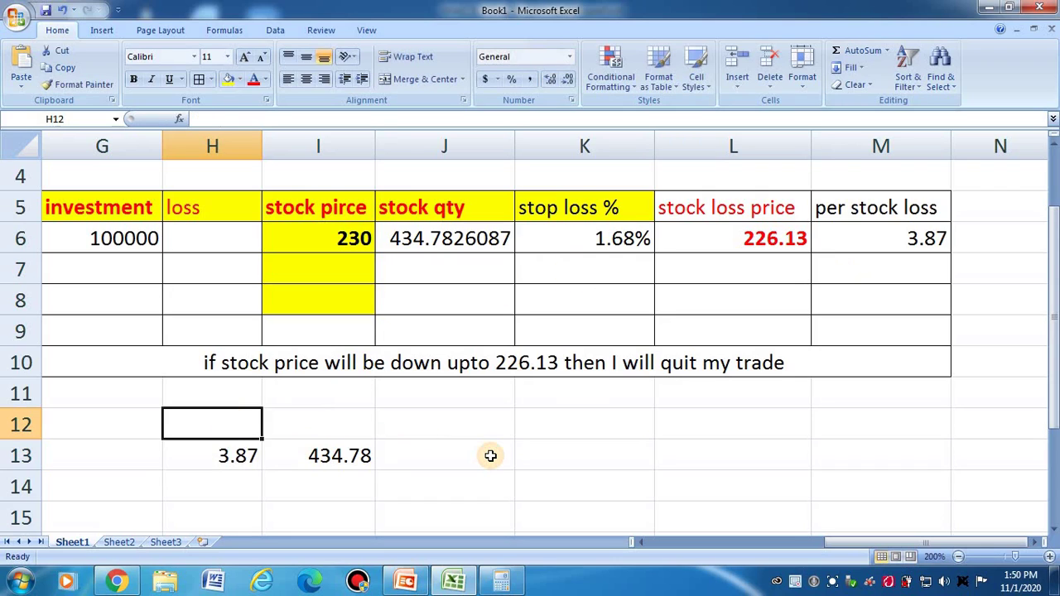
type("per stock ")
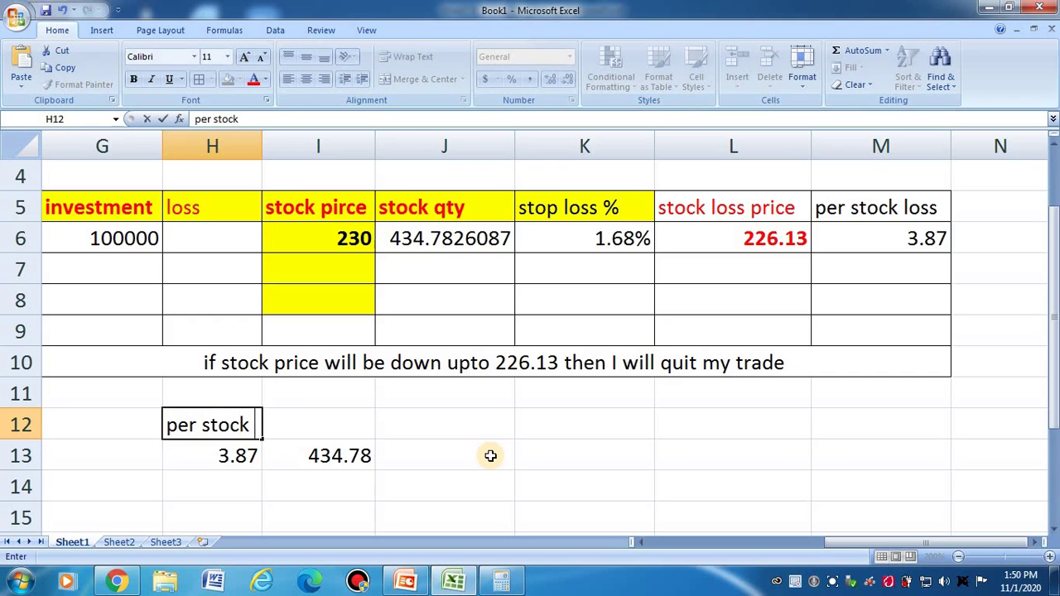
type("loss")
key("Tab")
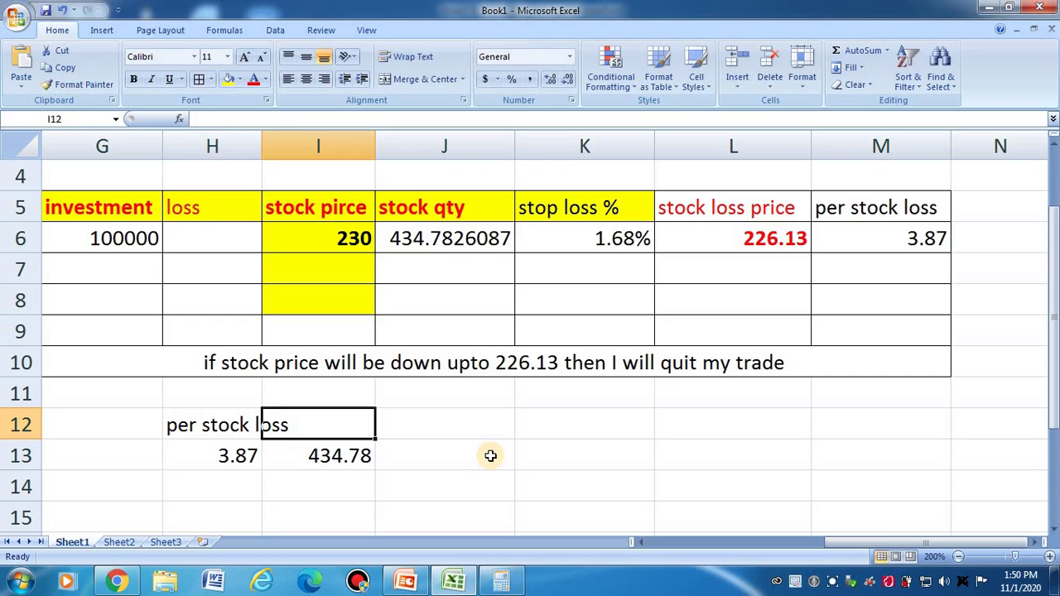
type("stock qt")
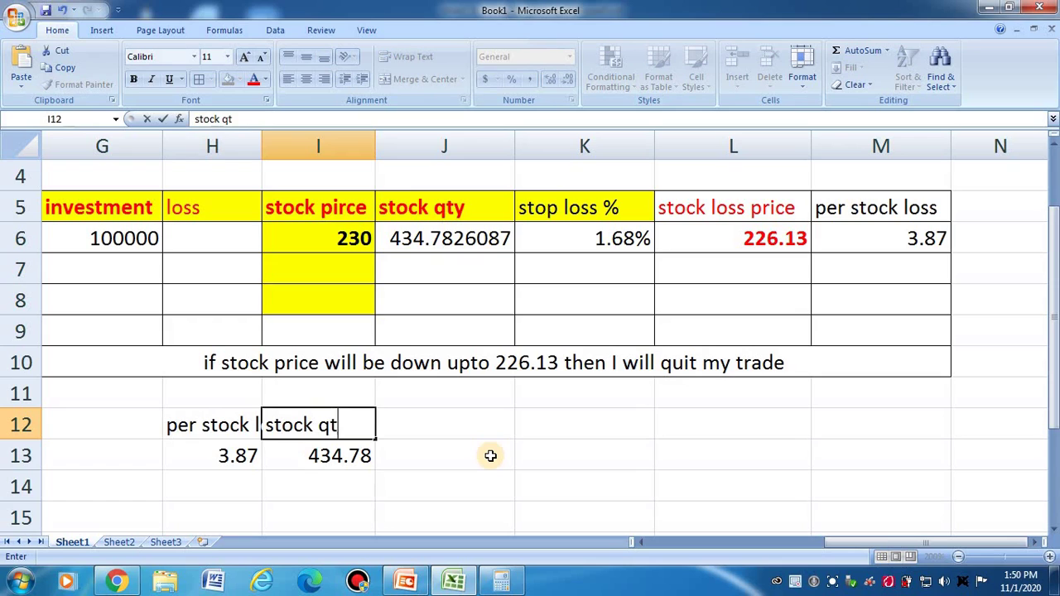
type("y")
left_click(603, 455)
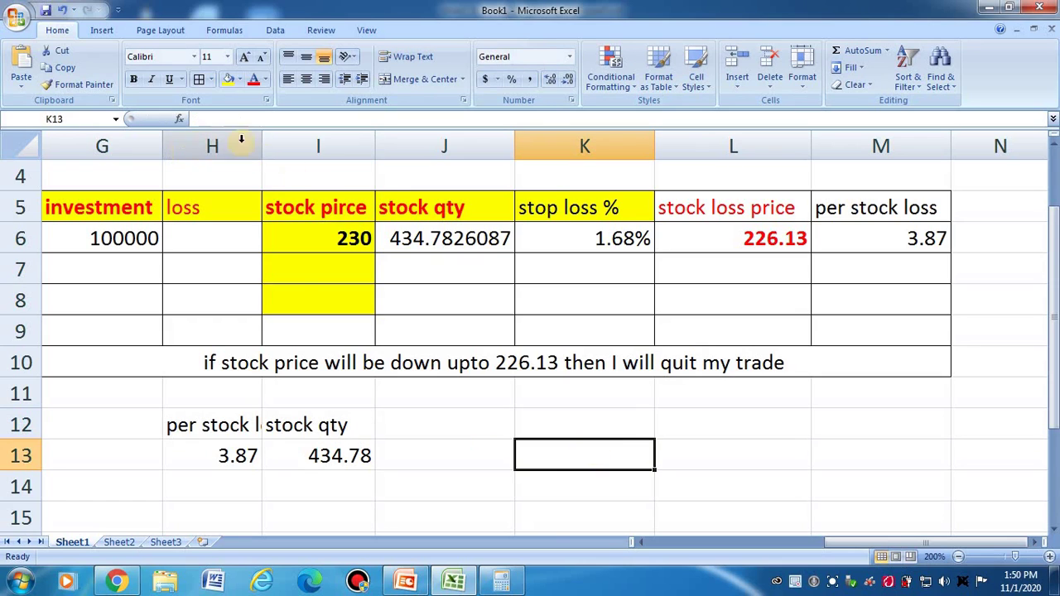
double_click(262, 141)
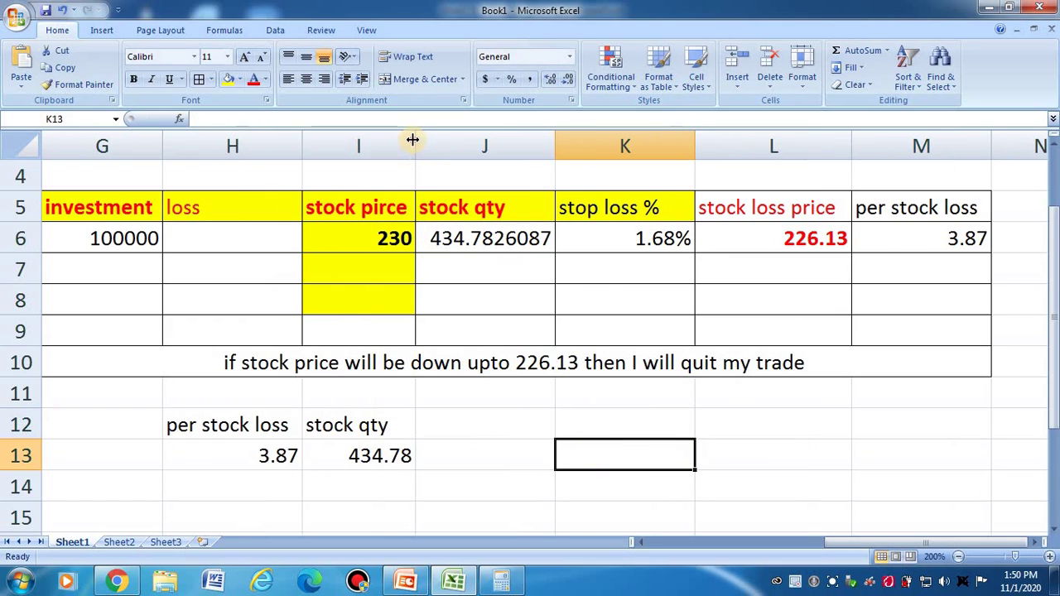
Add the header "net loss" in J12, beside the stock qty label.
left_click(461, 420)
left_click(463, 454)
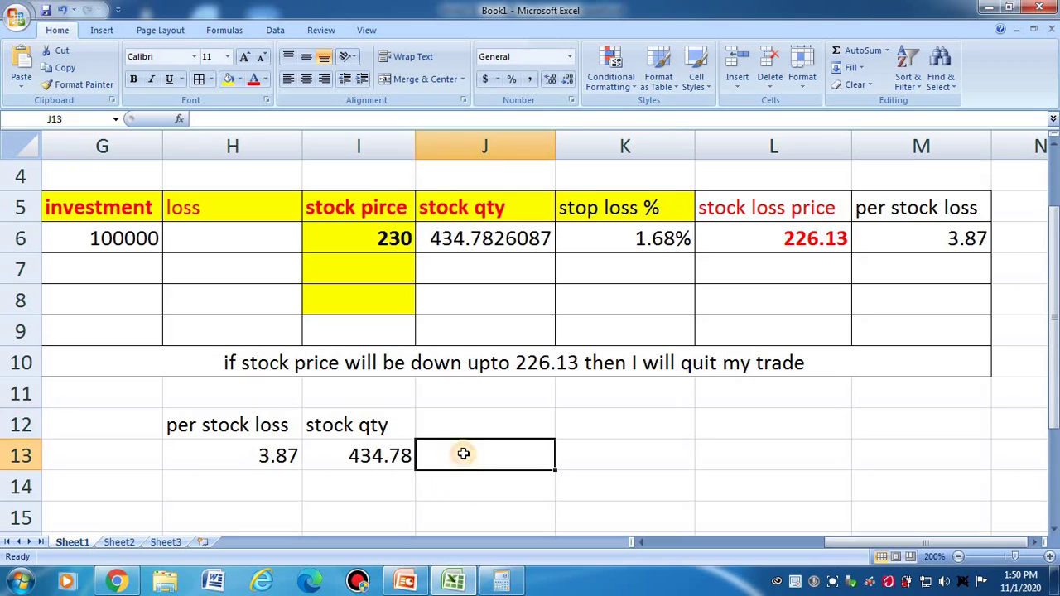
left_click(469, 426)
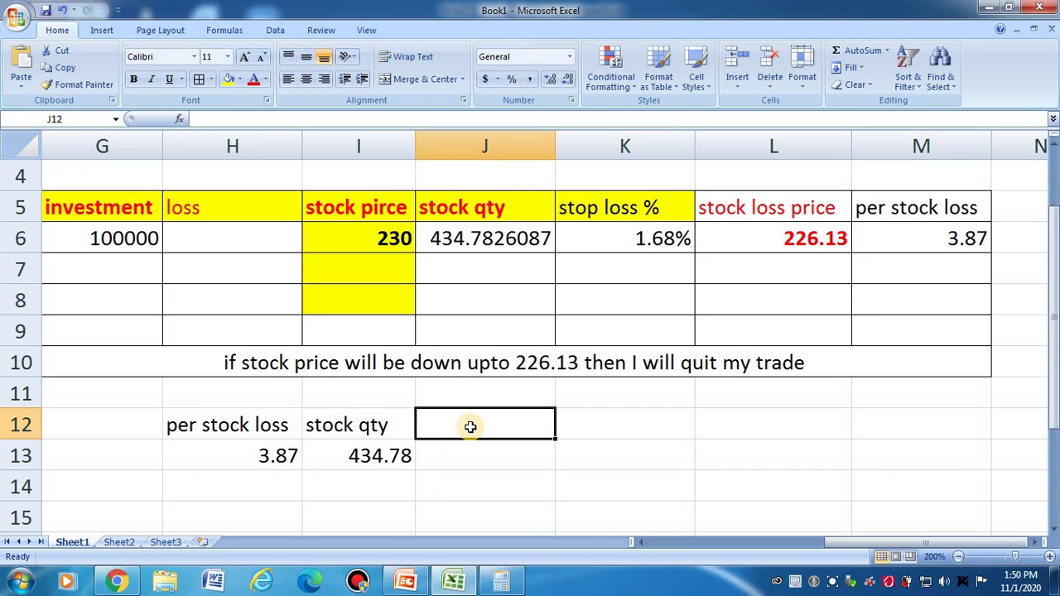
type("net loss")
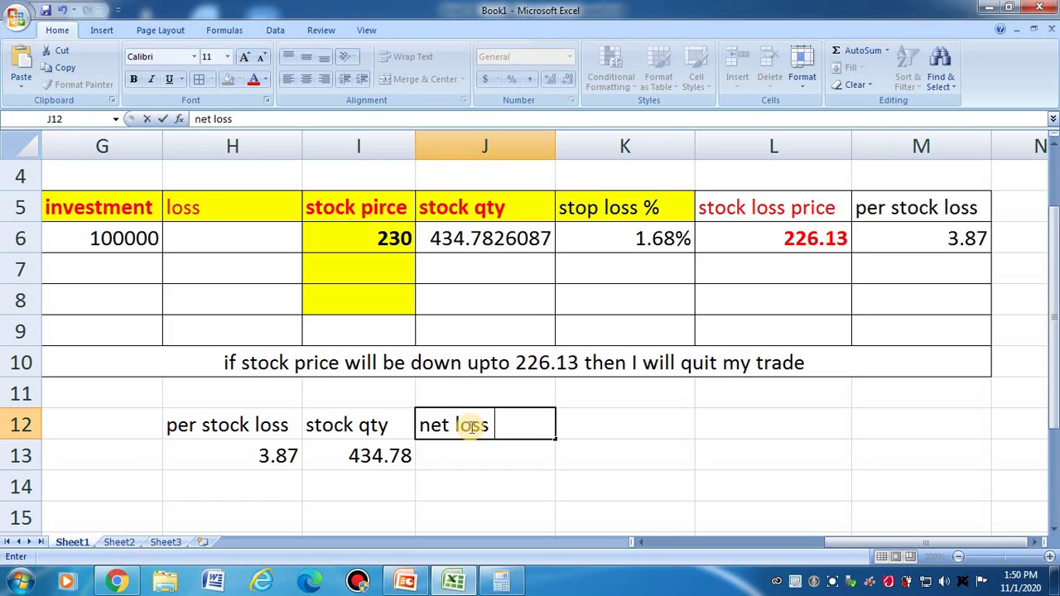
key("Return")
Enter the formula =H13*I13 in J13 to multiply the per-stock loss by the stock quantity.
type("=")
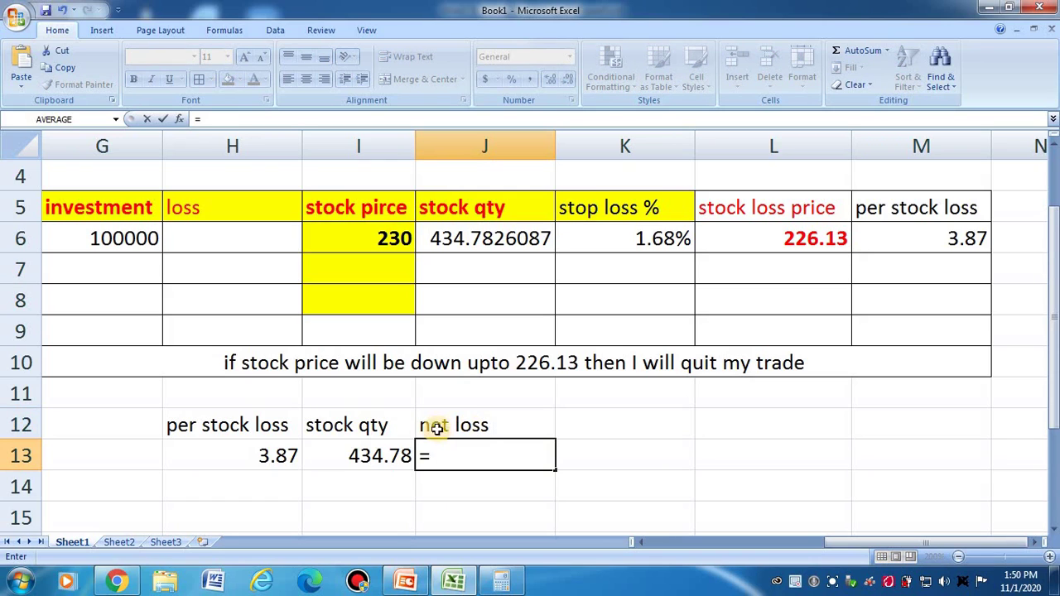
left_click(273, 457)
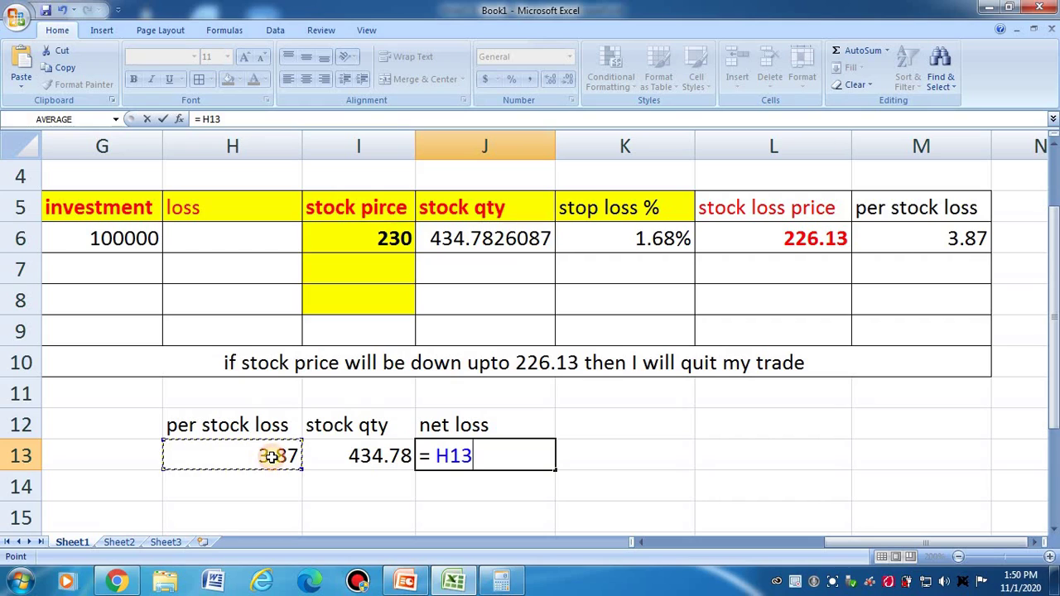
type("*")
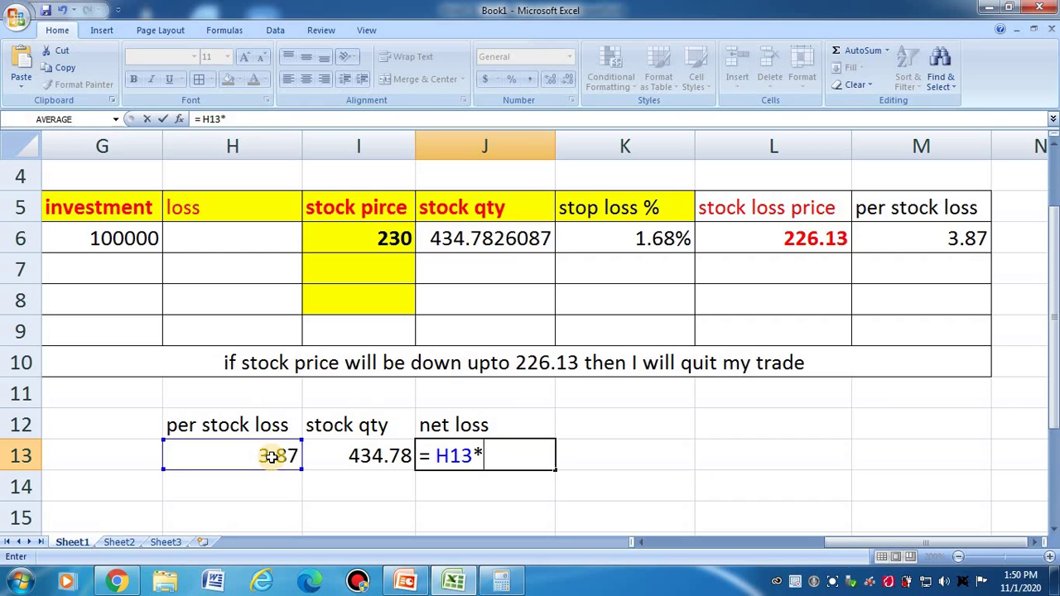
left_click(357, 456)
key("Tab")
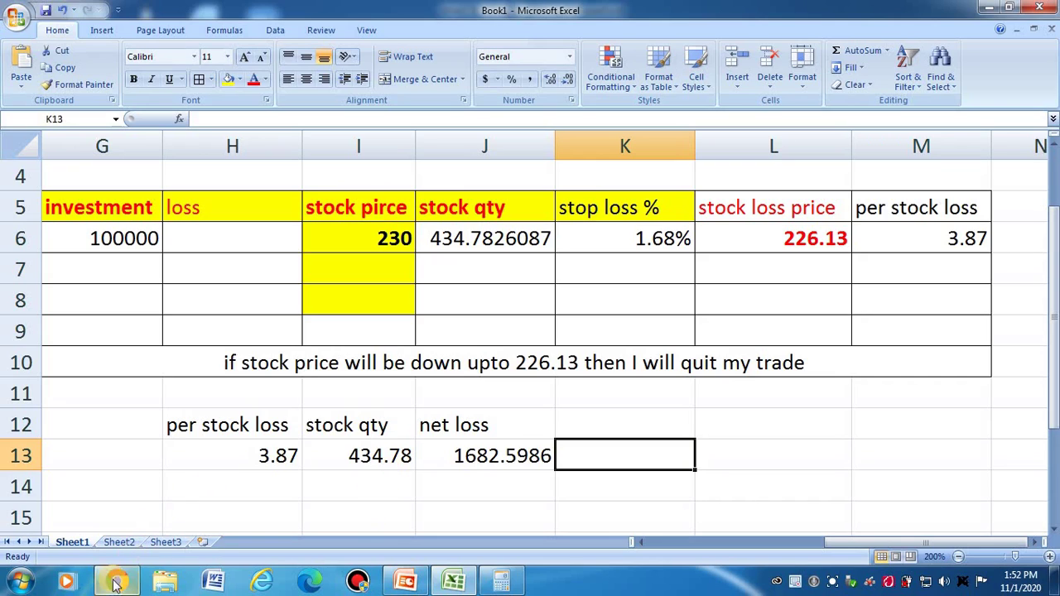
Switch to the WHAT IS STOPLOSS presentation in PowerPoint, start its slide show and advance to the disclaimer slide.
left_click(405, 582)
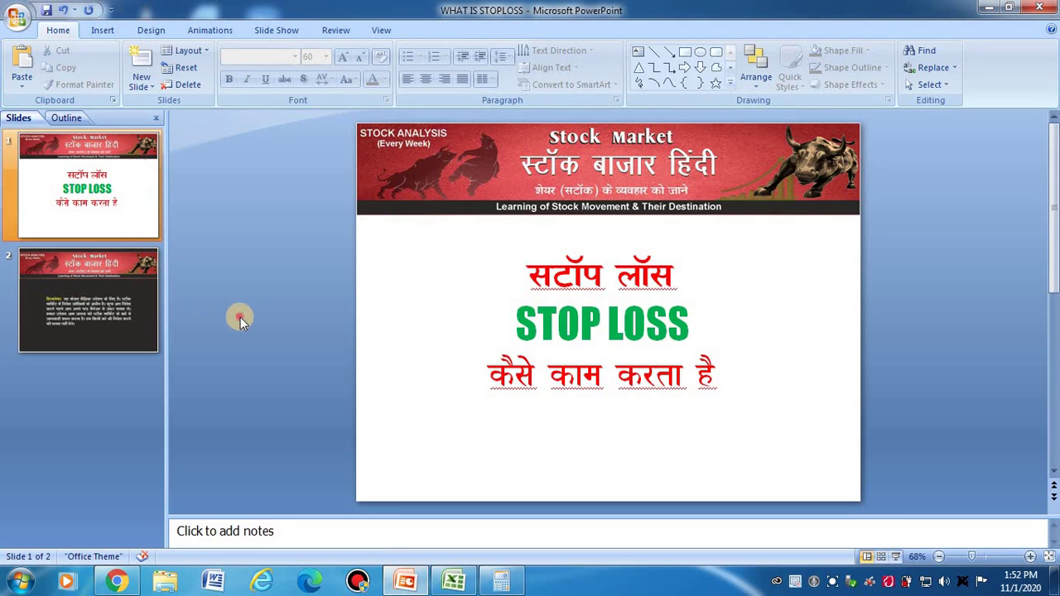
key("F5")
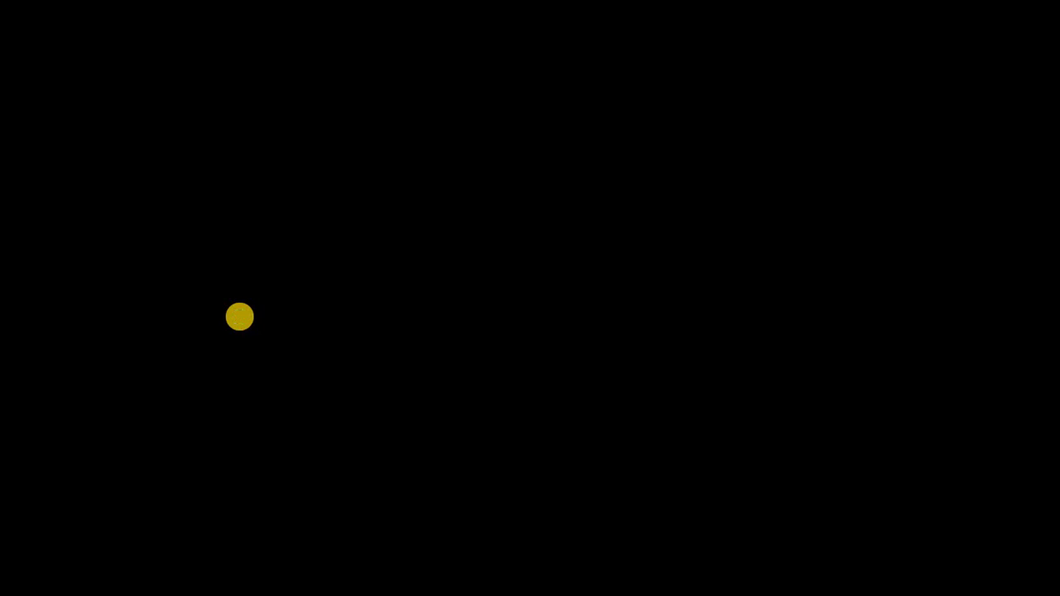
left_click(240, 317)
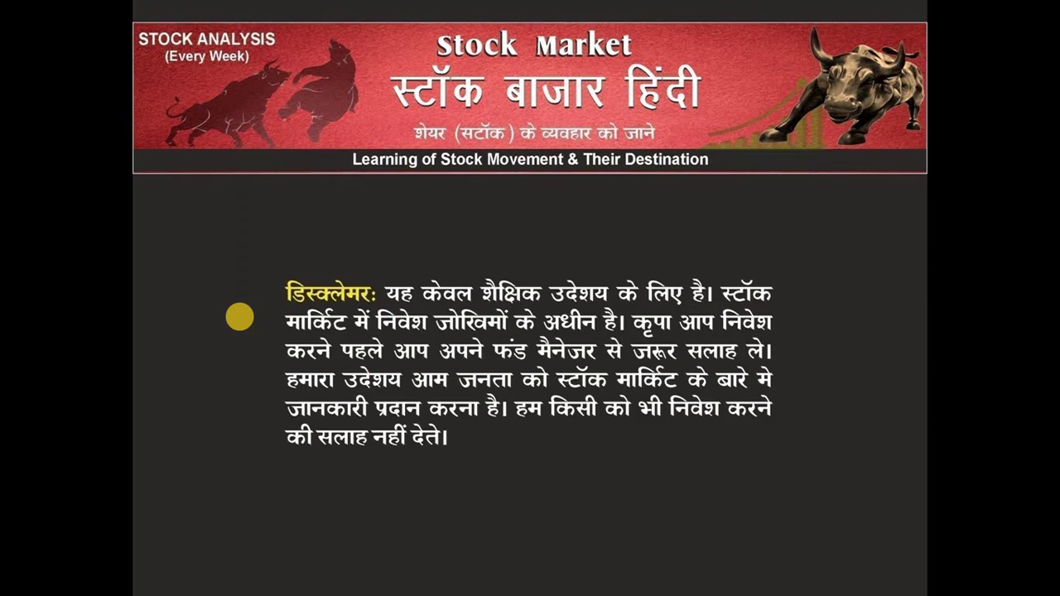